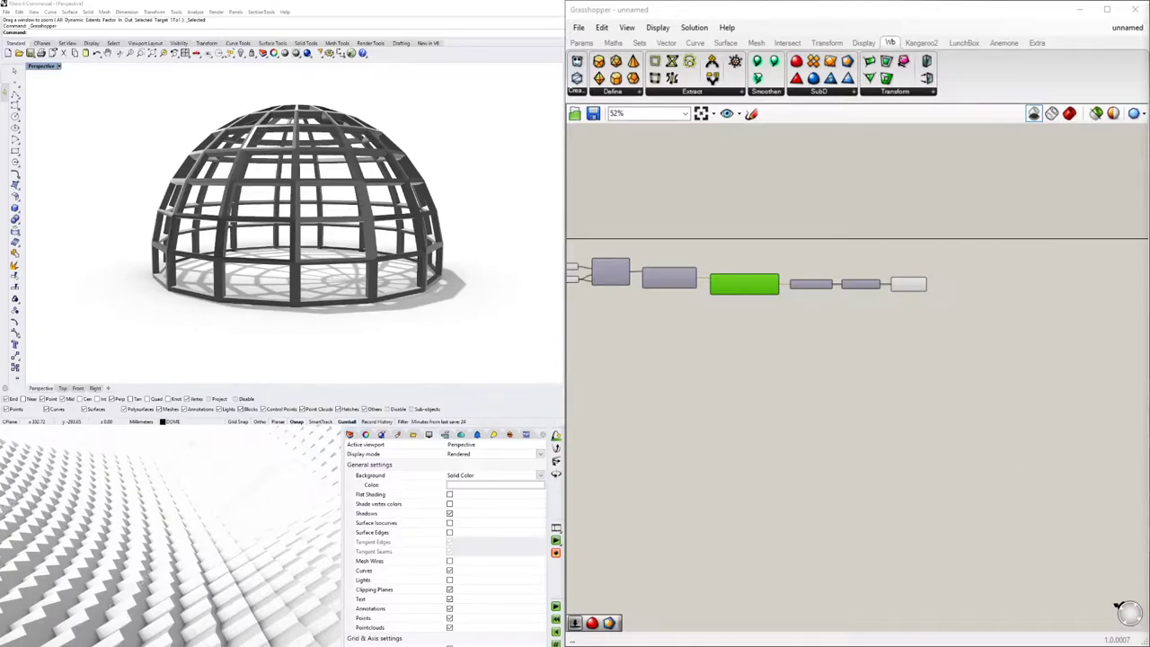
# Step: Examine the finished dome definition's component chain and the resulting lattice dome from several angles
pyautogui.rightClick(869, 340)
pyautogui.click(834, 335)
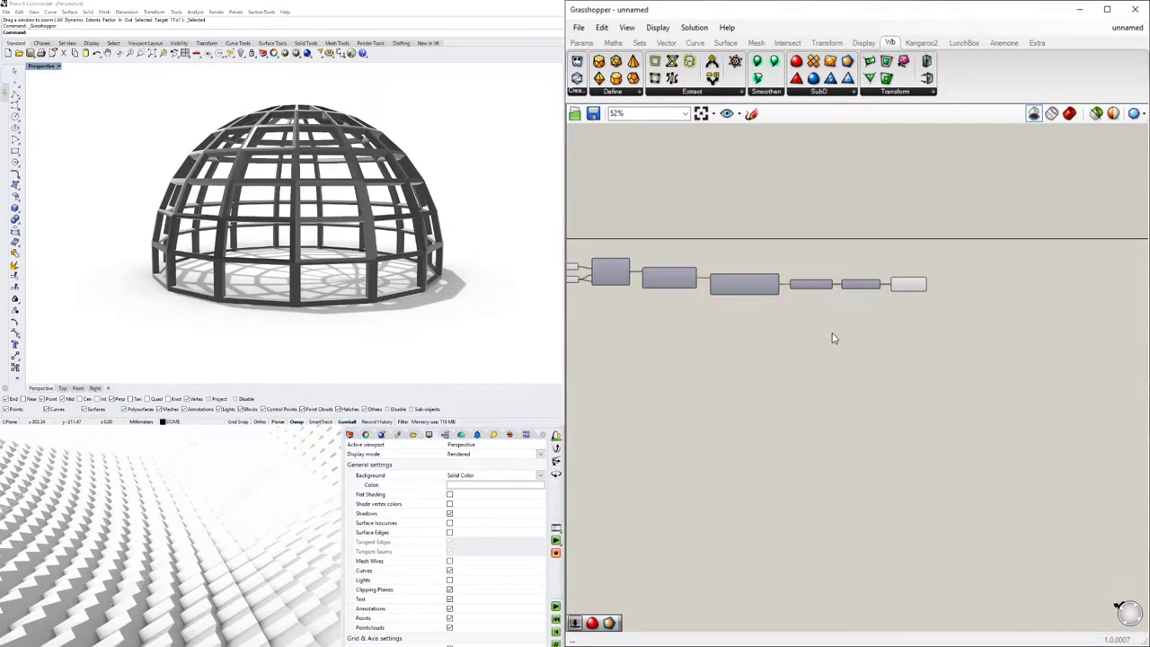
pyautogui.moveTo(771, 356); pyautogui.dragTo(908, 346, button='right')
pyautogui.scroll(3, 909, 350)
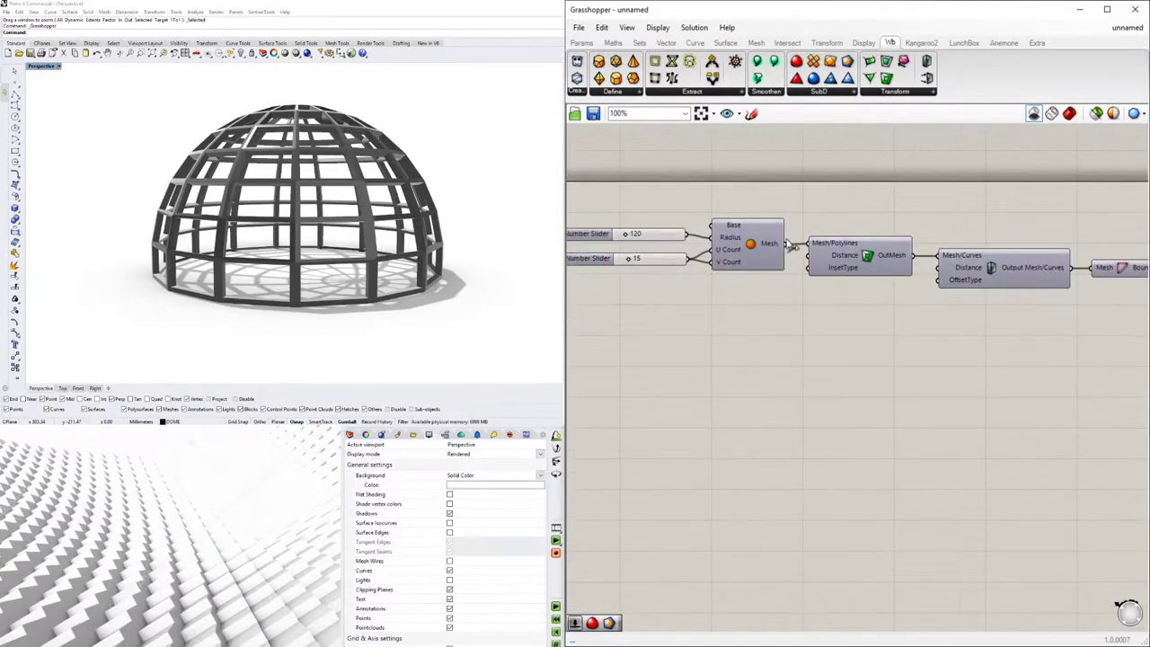
pyautogui.moveTo(850, 245); pyautogui.dragTo(680, 252, button='right')
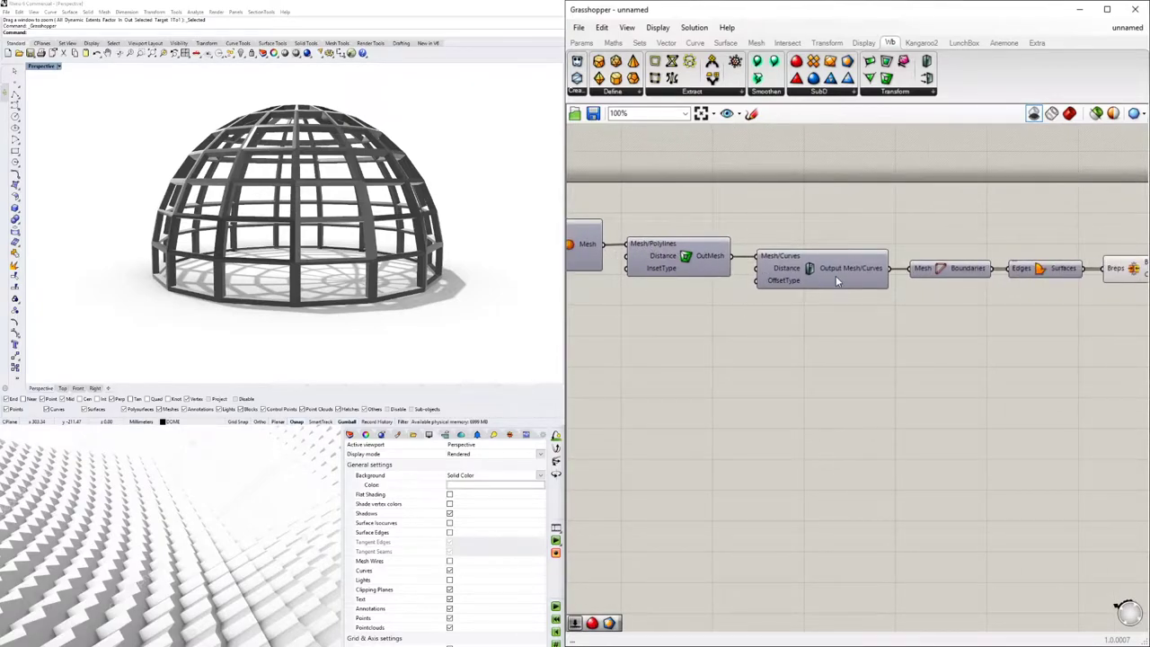
pyautogui.moveTo(850, 278); pyautogui.dragTo(731, 291, button='right')
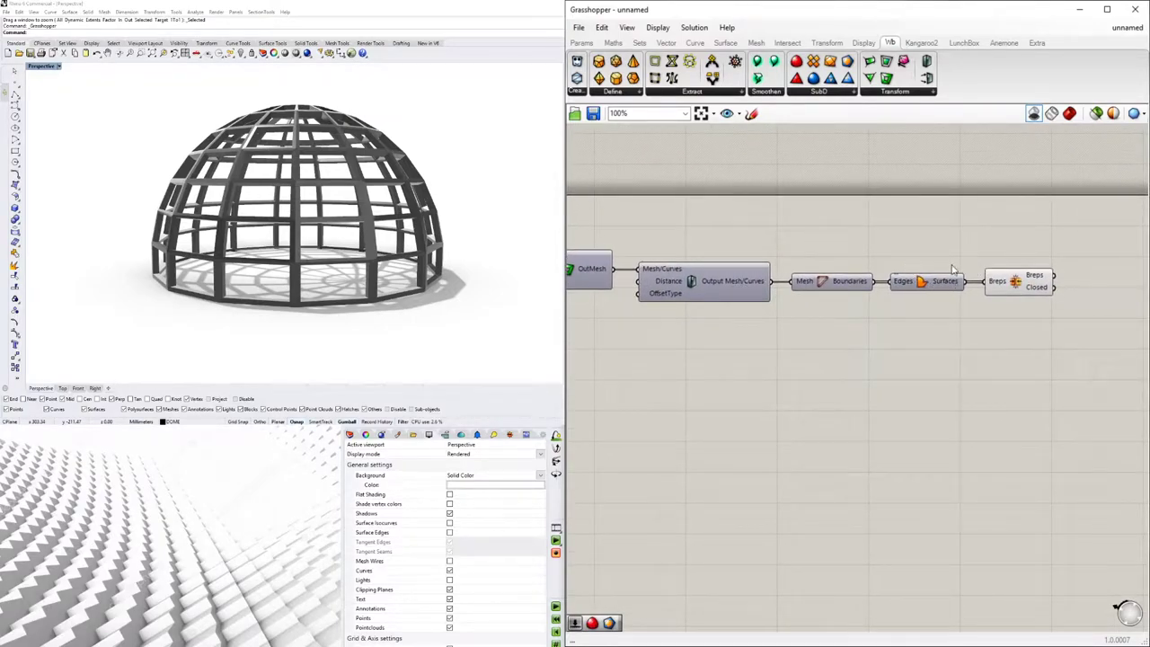
pyautogui.scroll(-1, 908, 304)
pyautogui.click(1005, 291)
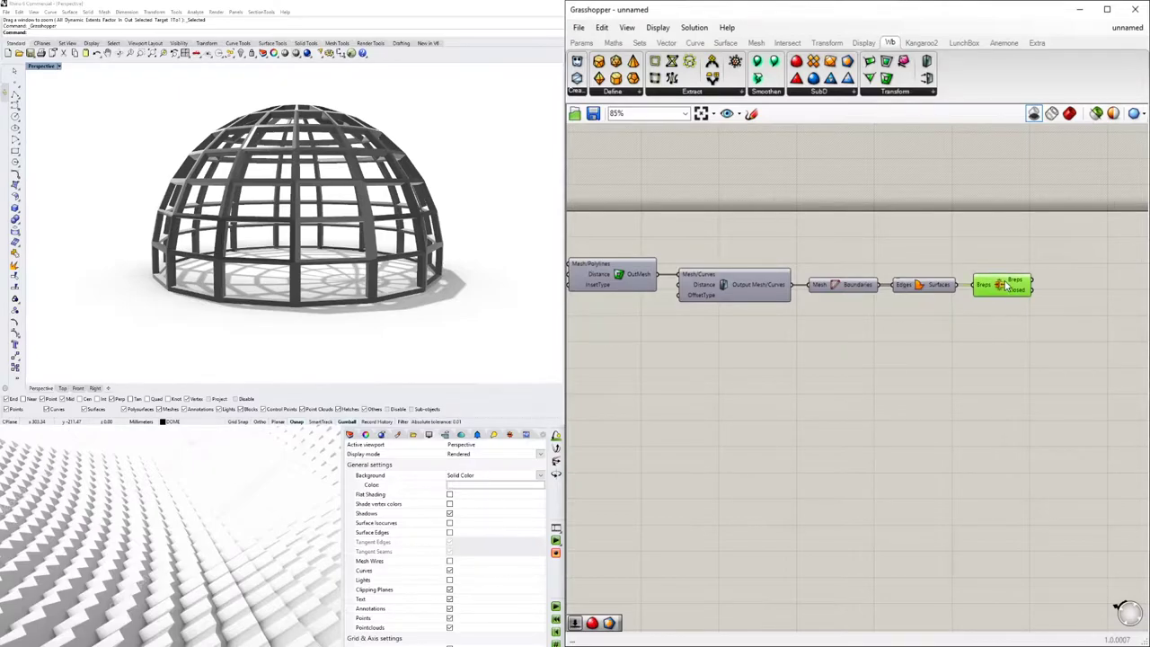
pyautogui.click(983, 359)
pyautogui.moveTo(267, 205); pyautogui.dragTo(369, 147, button='right')
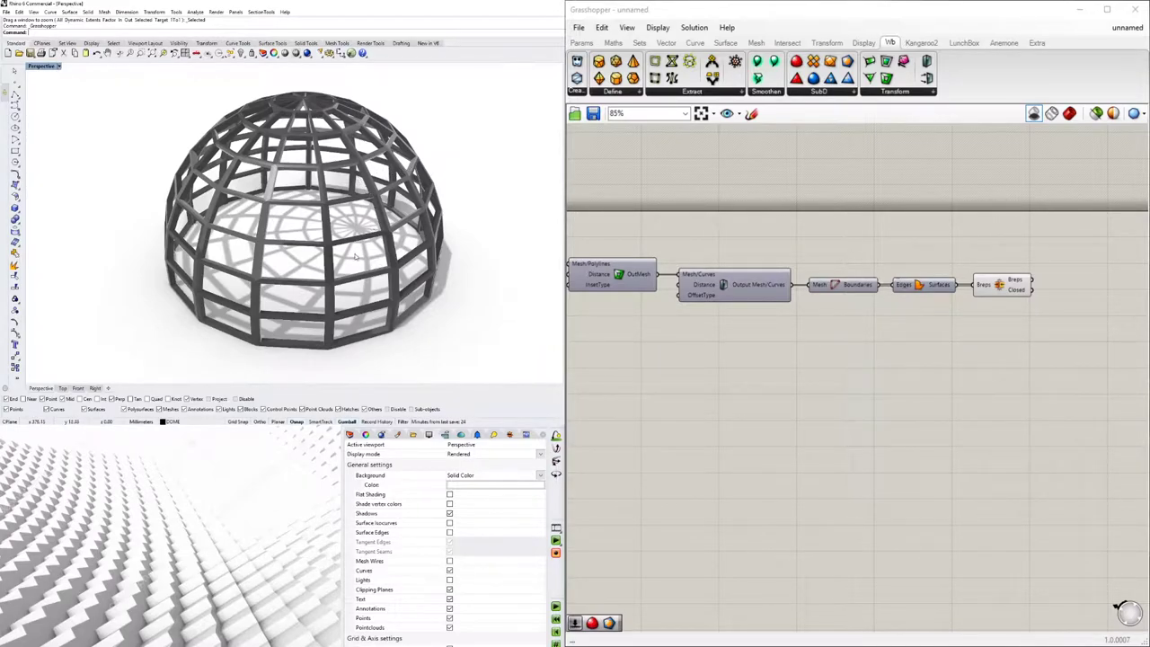
pyautogui.moveTo(841, 336); pyautogui.dragTo(942, 322, button='right')
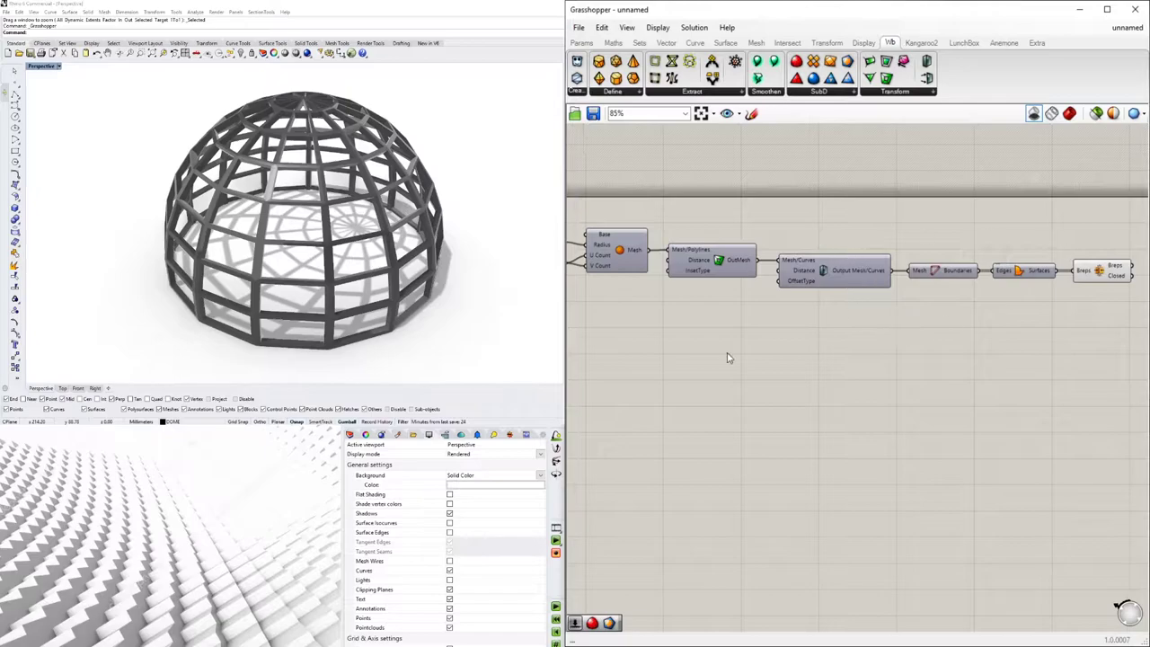
pyautogui.moveTo(402, 296); pyautogui.dragTo(403, 242, button='right')
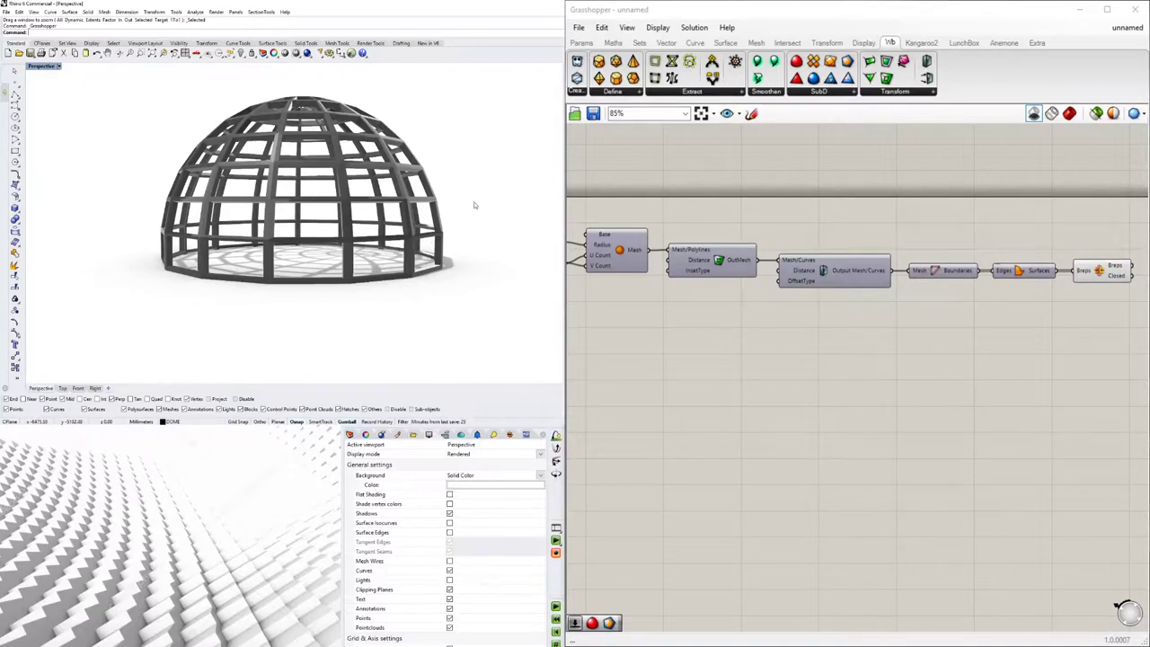
pyautogui.moveTo(474, 205); pyautogui.dragTo(476, 256, button='right')
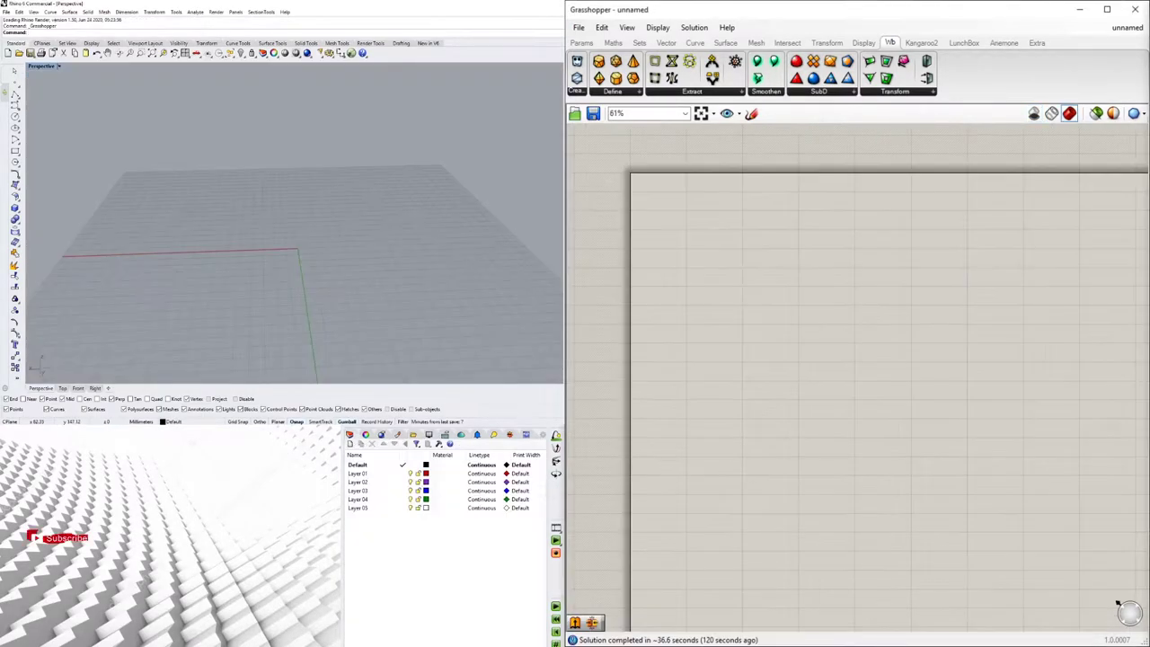
# Step: Place a Mesh Sphere component on the empty Grasshopper canvas
pyautogui.scroll(-3, 304, 201)
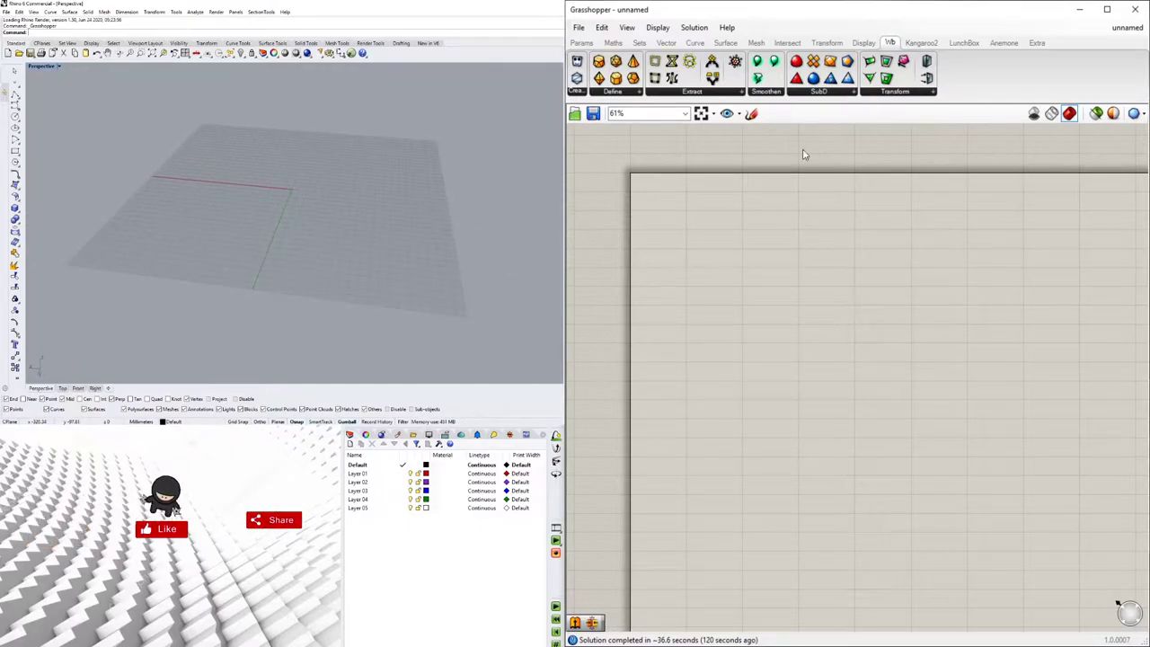
pyautogui.click(584, 43)
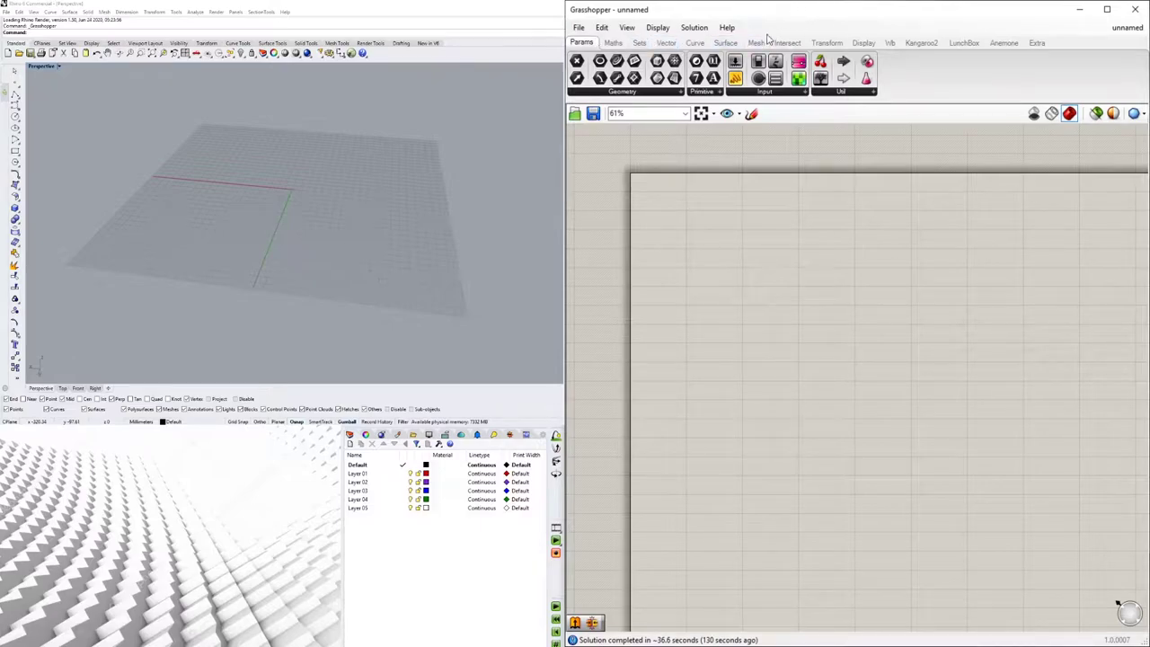
pyautogui.click(758, 44)
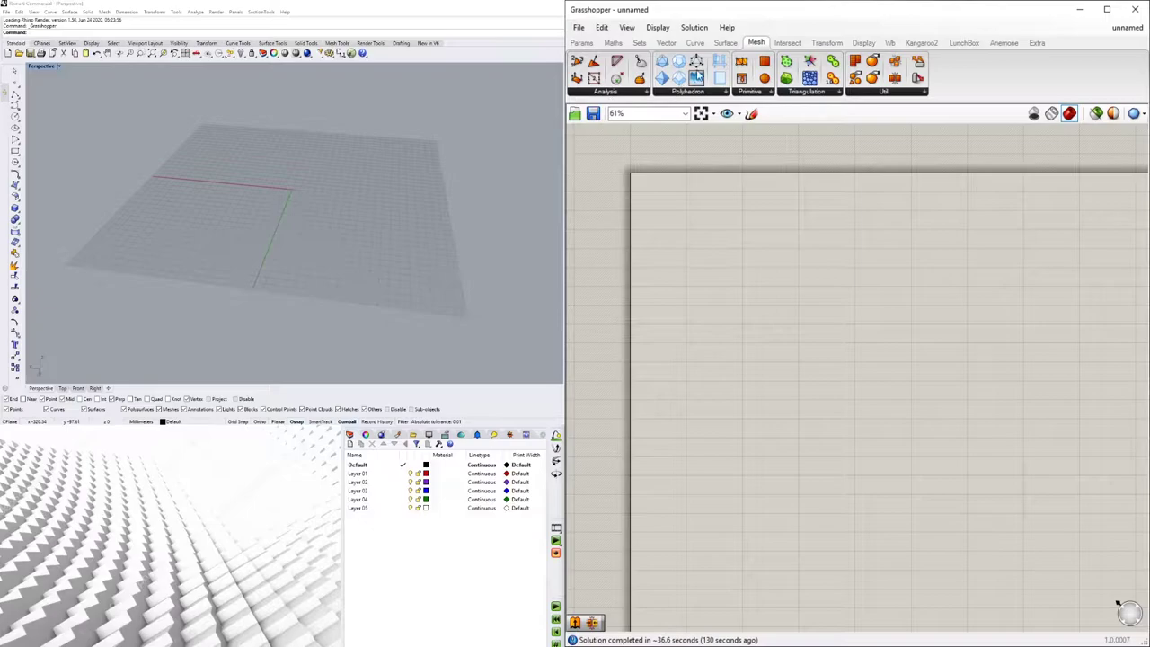
pyautogui.click(672, 90)
pyautogui.click(764, 79)
pyautogui.click(886, 334)
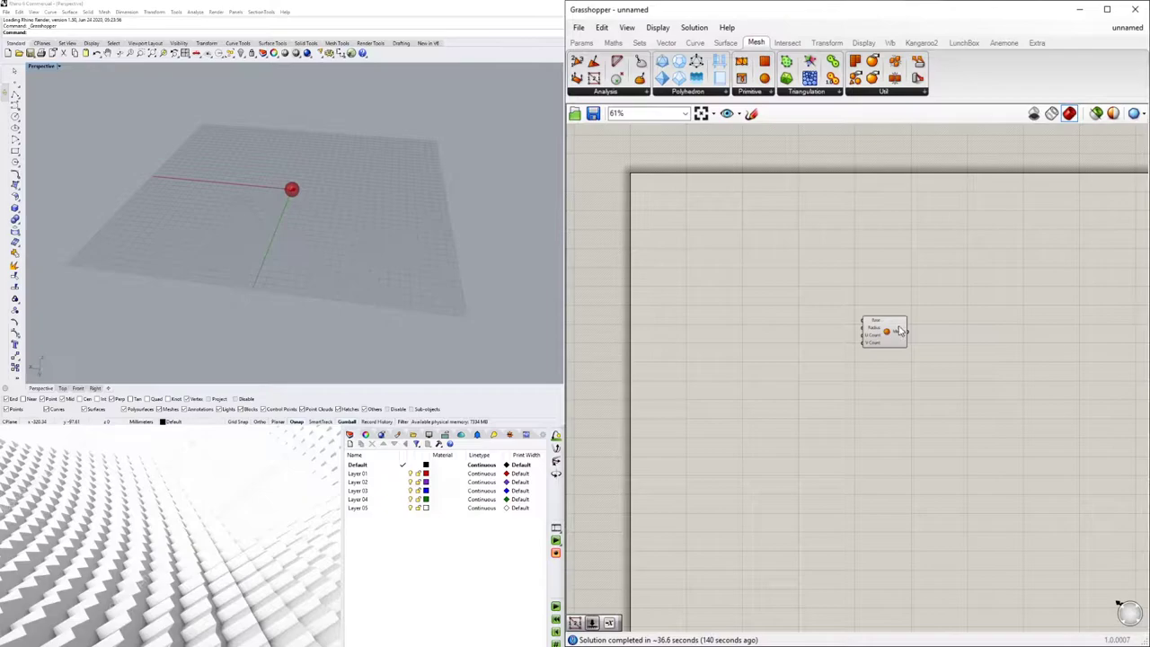
# Step: Add a number slider of 120, connect it to the sphere's Radius input, and arrange the sphere component beside it
pyautogui.scroll(3, 821, 334)
pyautogui.doubleClick(760, 308)
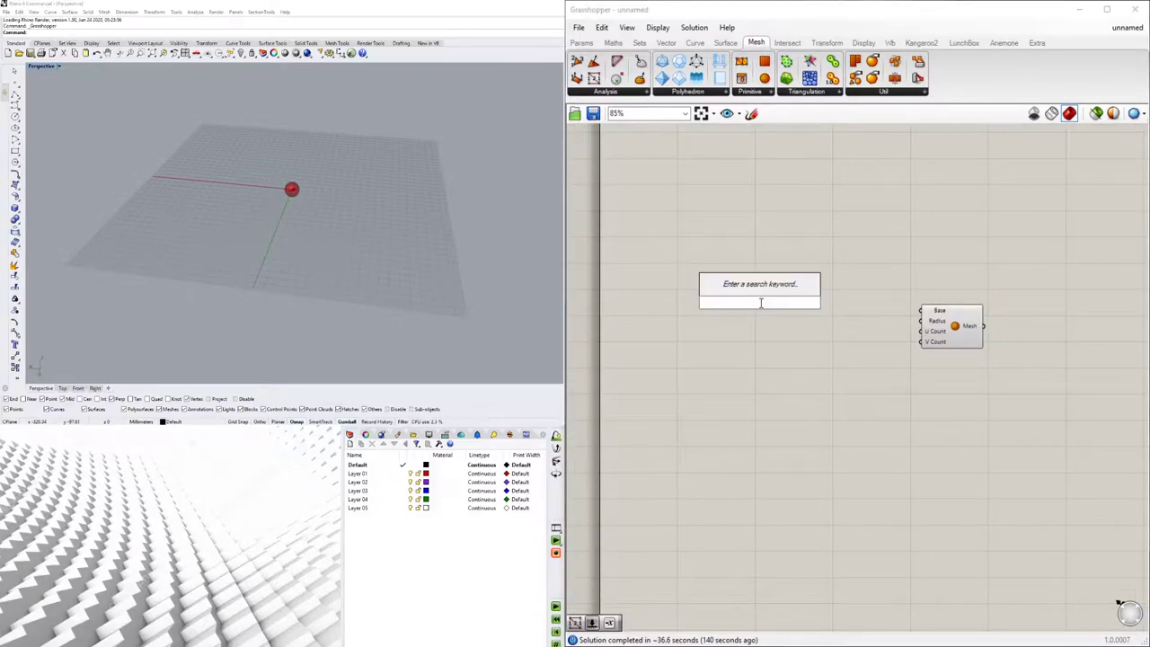
pyautogui.write('120')
pyautogui.press('Return')
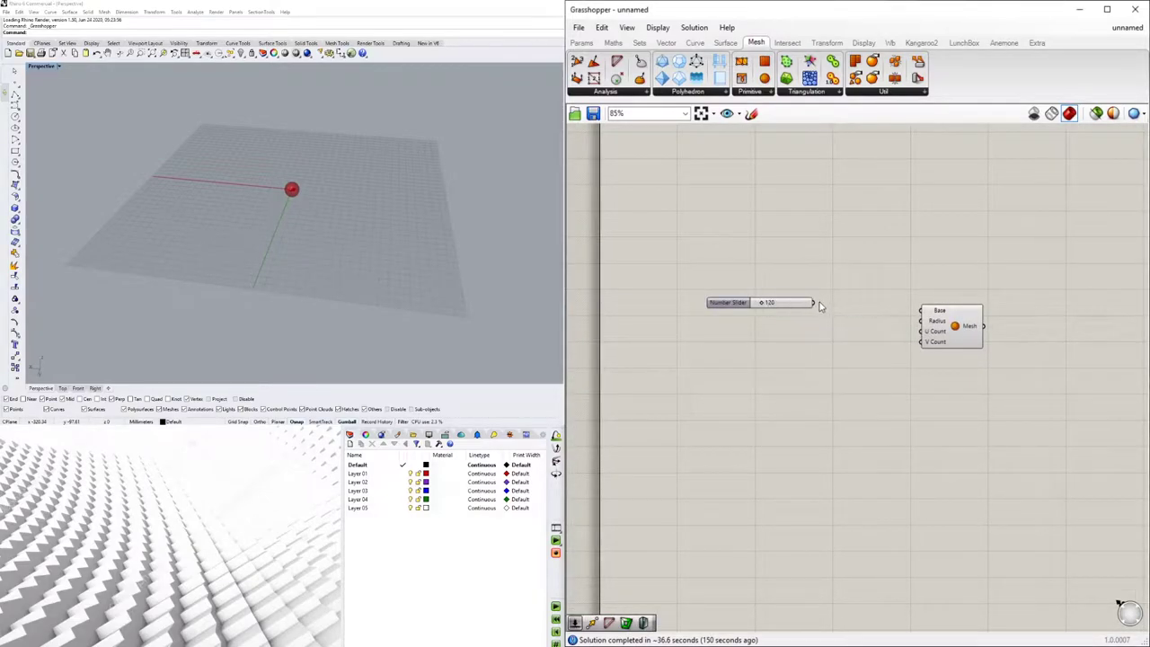
pyautogui.moveTo(815, 304); pyautogui.dragTo(926, 322)
pyautogui.moveTo(936, 320); pyautogui.dragTo(898, 297)
pyautogui.click(875, 387)
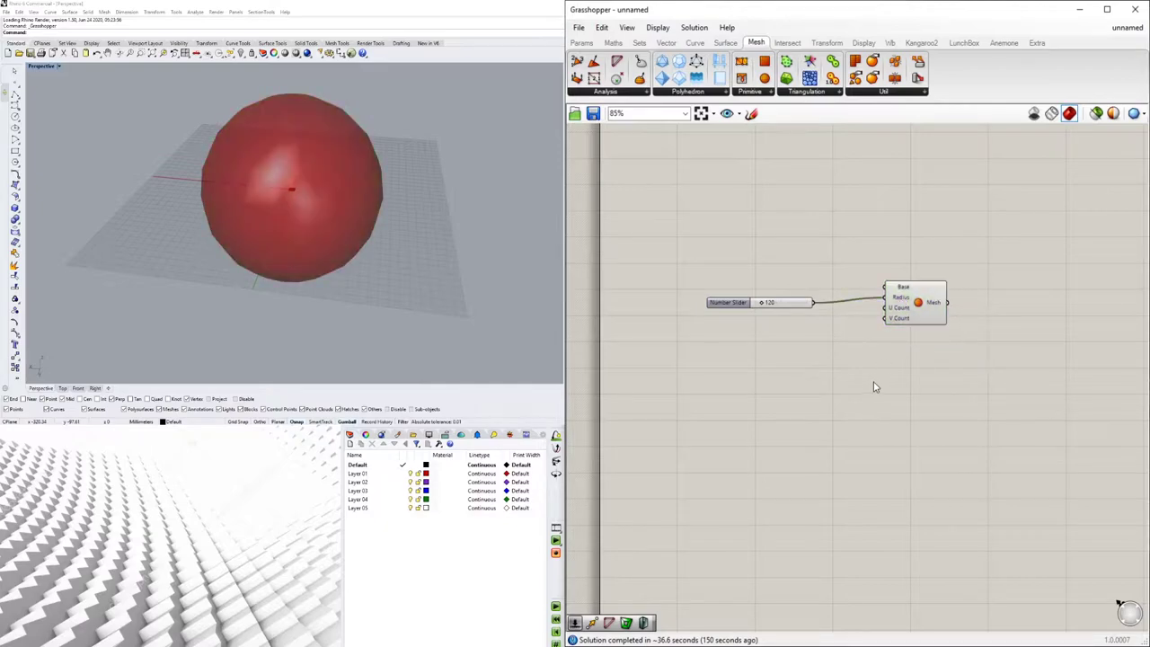
pyautogui.moveTo(338, 198); pyautogui.dragTo(350, 140, button='right')
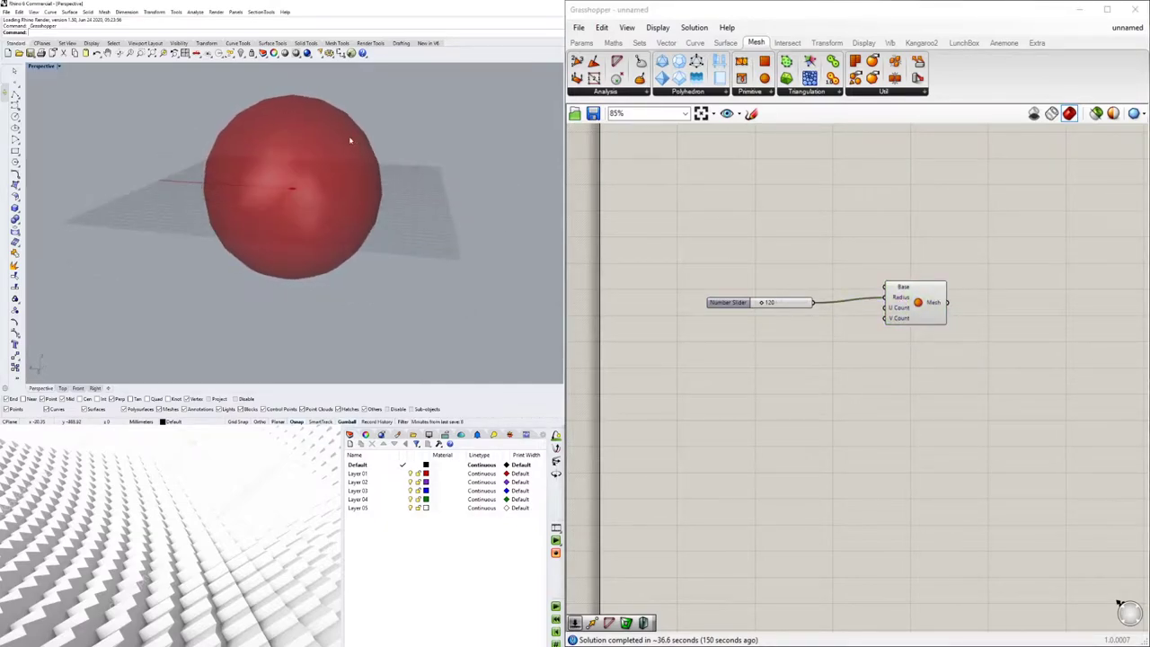
pyautogui.moveTo(904, 309); pyautogui.dragTo(854, 309)
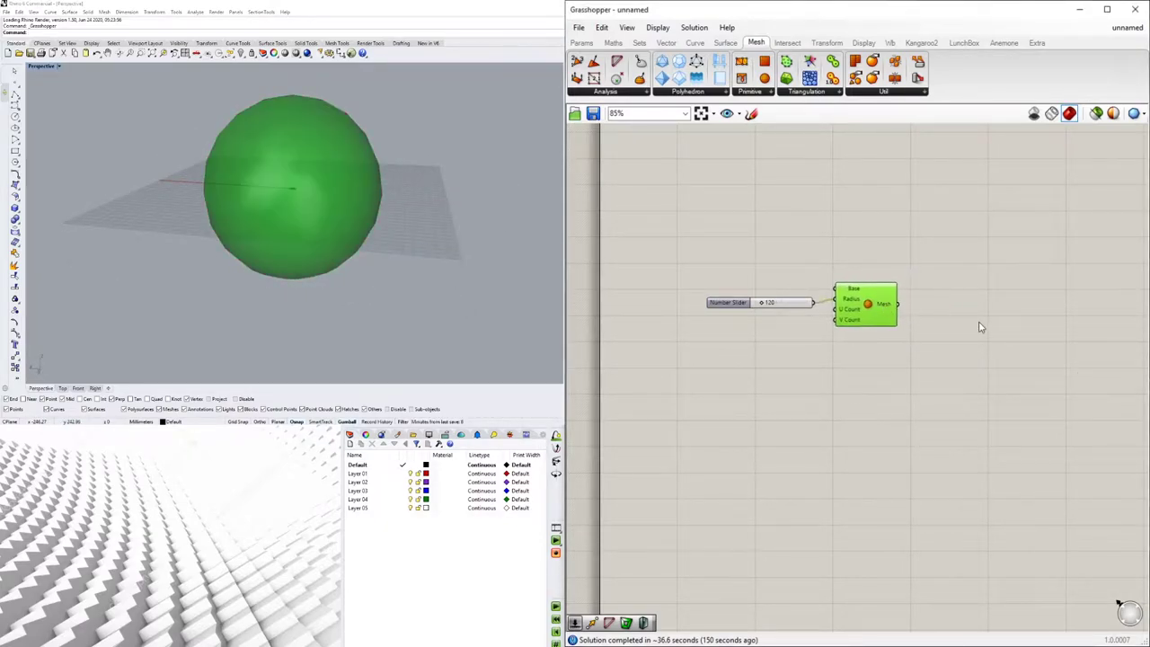
# Step: Add a Mesh Edges component and feed it the sphere's Mesh output to show the sphere's edge lines
pyautogui.doubleClick(979, 321)
pyautogui.write('MESH')
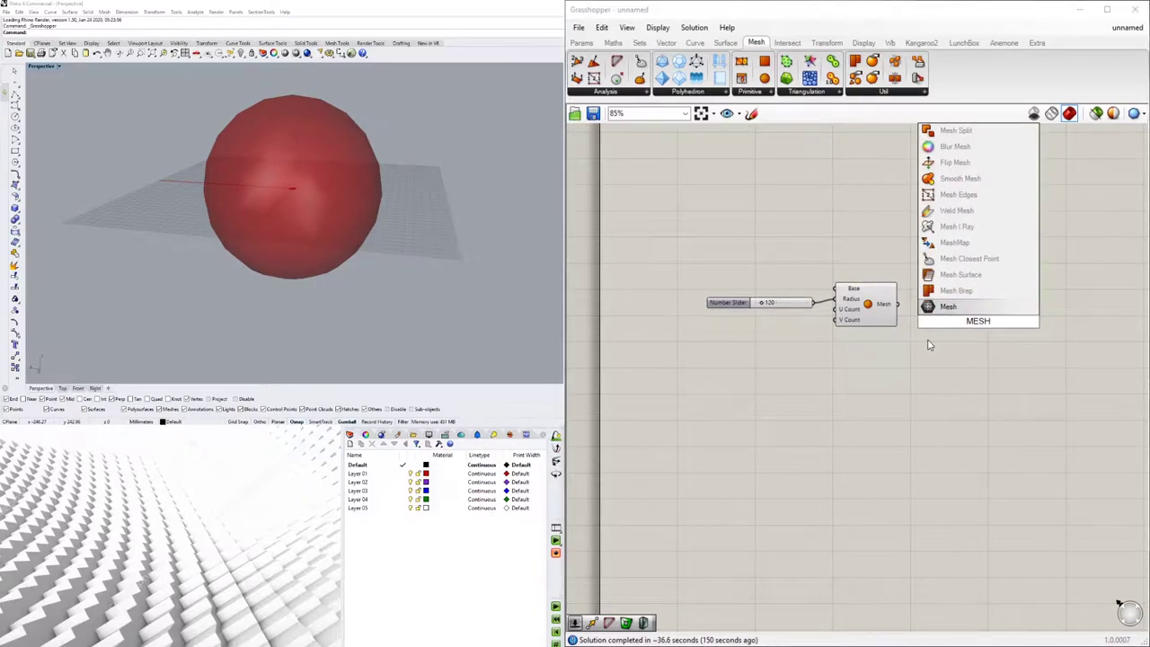
pyautogui.click(958, 194)
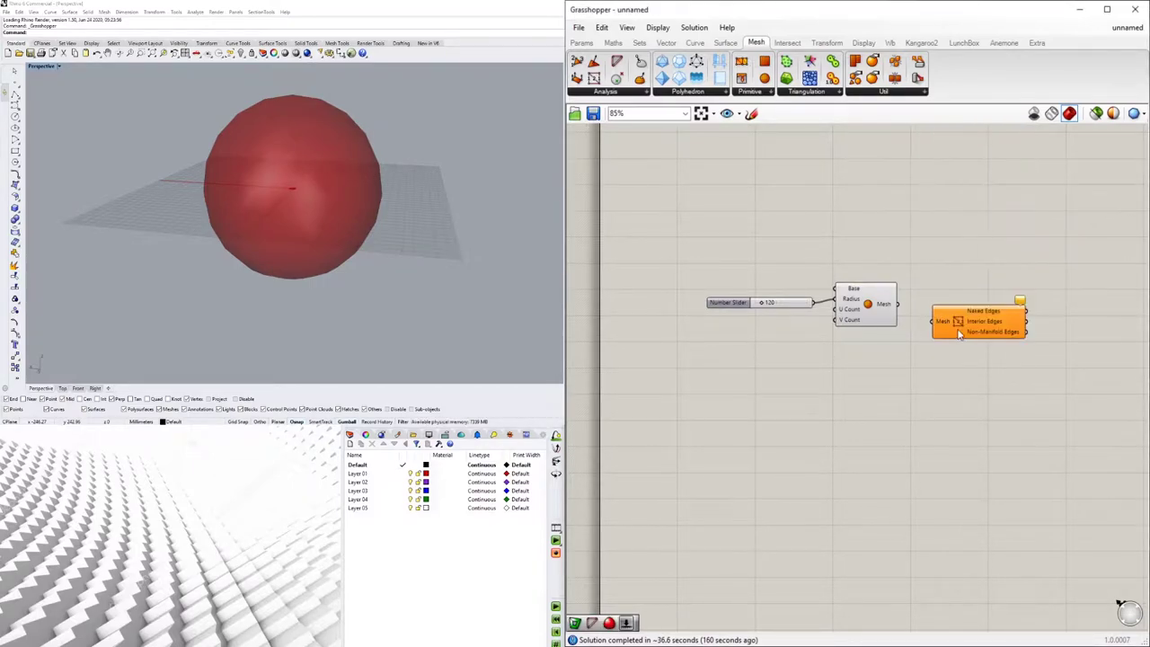
pyautogui.moveTo(897, 304); pyautogui.dragTo(939, 310)
pyautogui.click(976, 354)
pyautogui.click(890, 325)
pyautogui.click(789, 329)
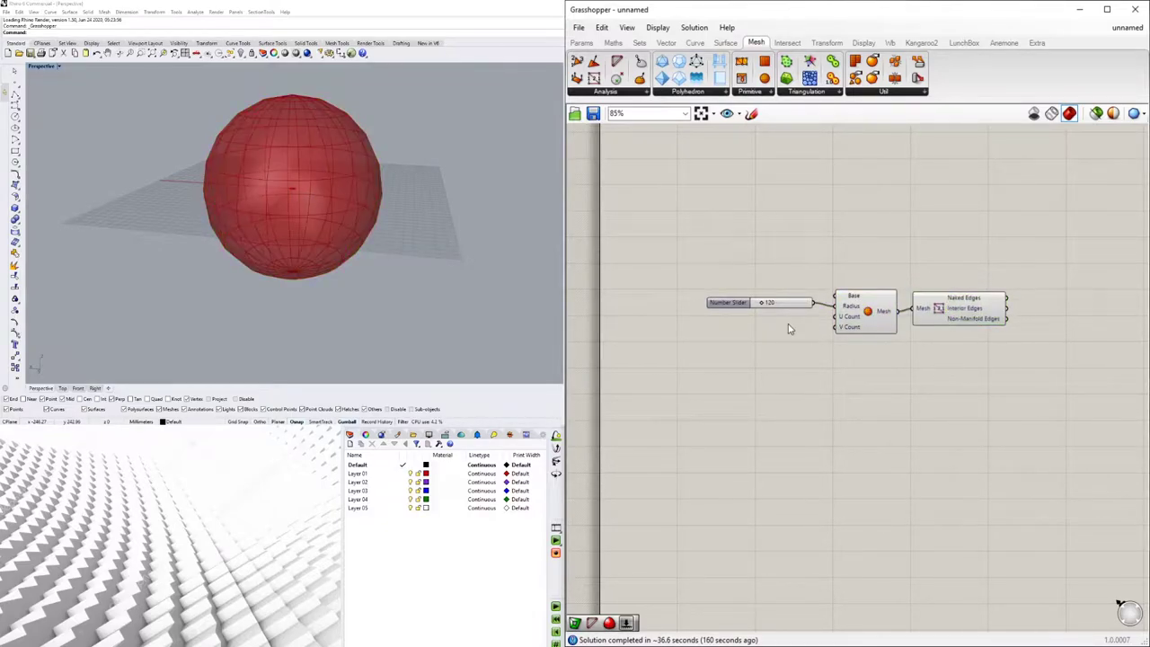
pyautogui.moveTo(374, 209); pyautogui.dragTo(409, 192, button='right')
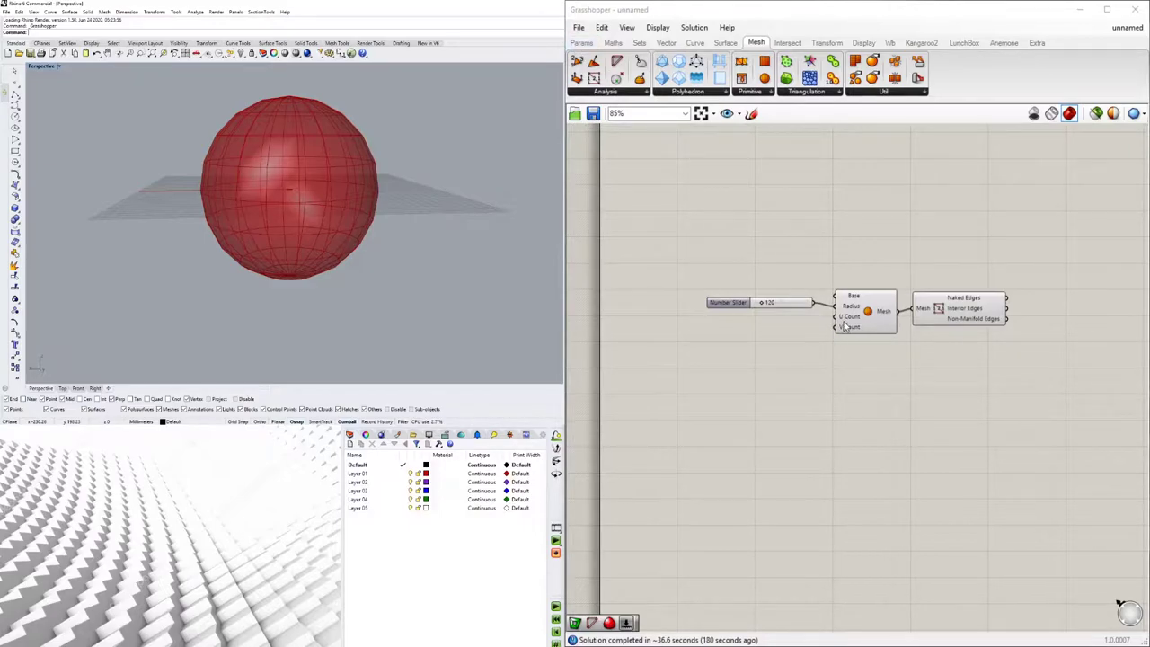
# Step: Add a number slider of 13 and connect it to both the U Count and V Count inputs of the mesh sphere
pyautogui.doubleClick(747, 339)
pyautogui.write('10')
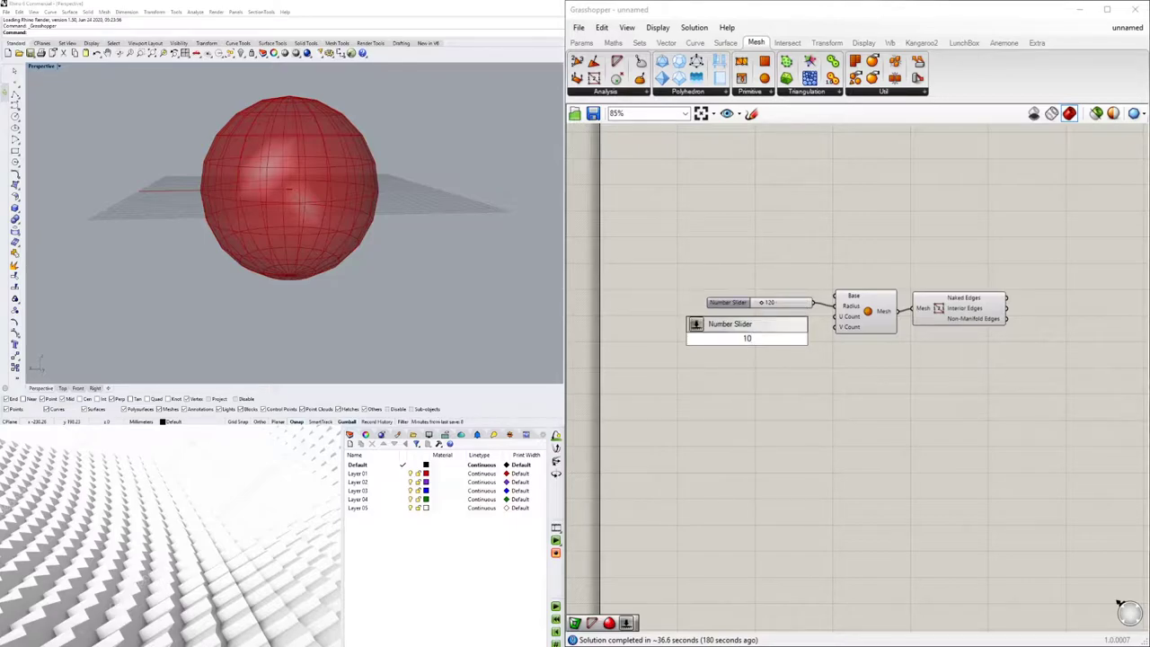
pyautogui.press('Return')
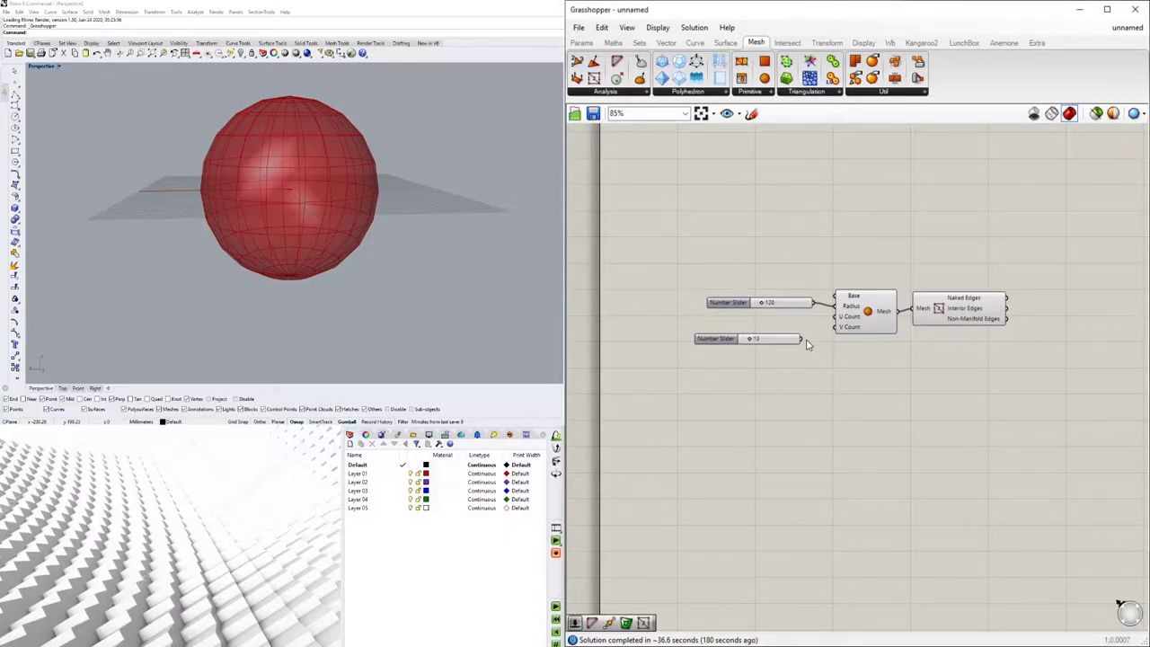
pyautogui.moveTo(801, 340); pyautogui.dragTo(836, 330)
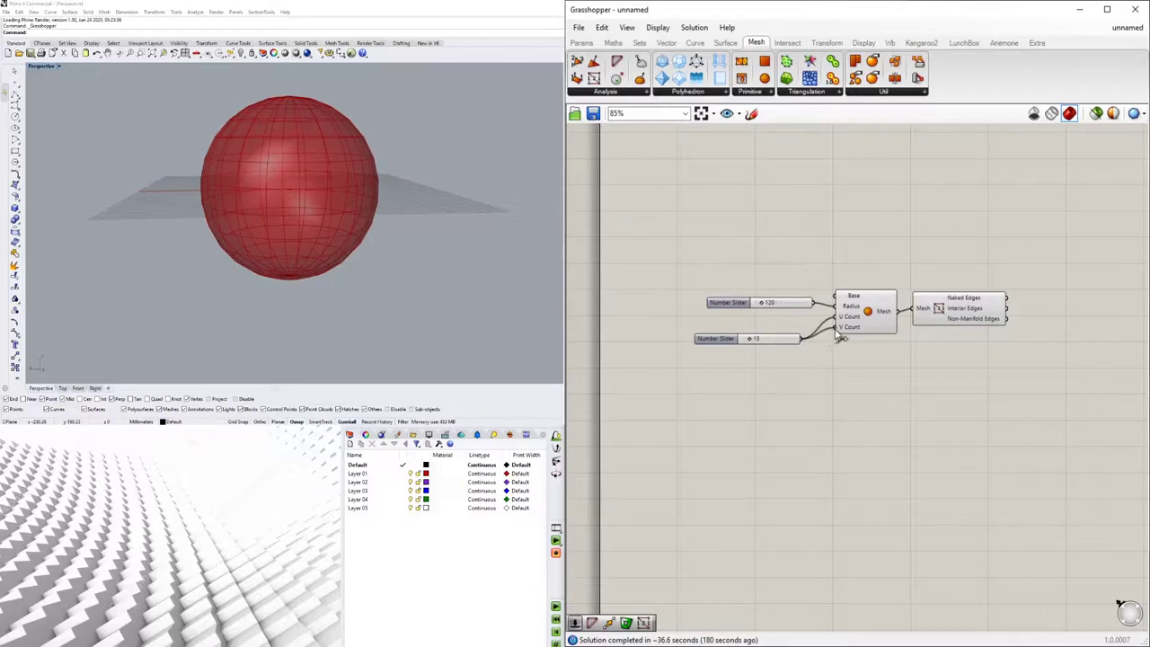
# Step: Set the slider driving the U and V counts to 21 and align it under the radius slider
pyautogui.click(740, 337)
pyautogui.scroll(2, 744, 334)
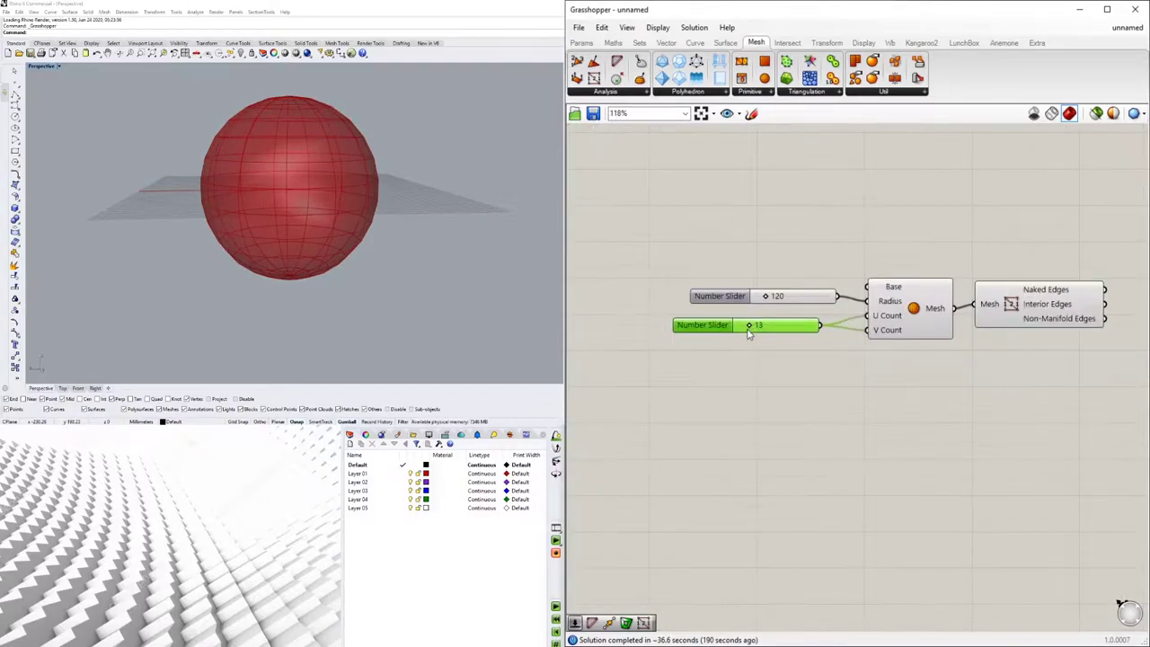
pyautogui.moveTo(746, 329); pyautogui.dragTo(754, 329)
pyautogui.click(894, 373)
pyautogui.moveTo(808, 342); pyautogui.dragTo(735, 365, button='right')
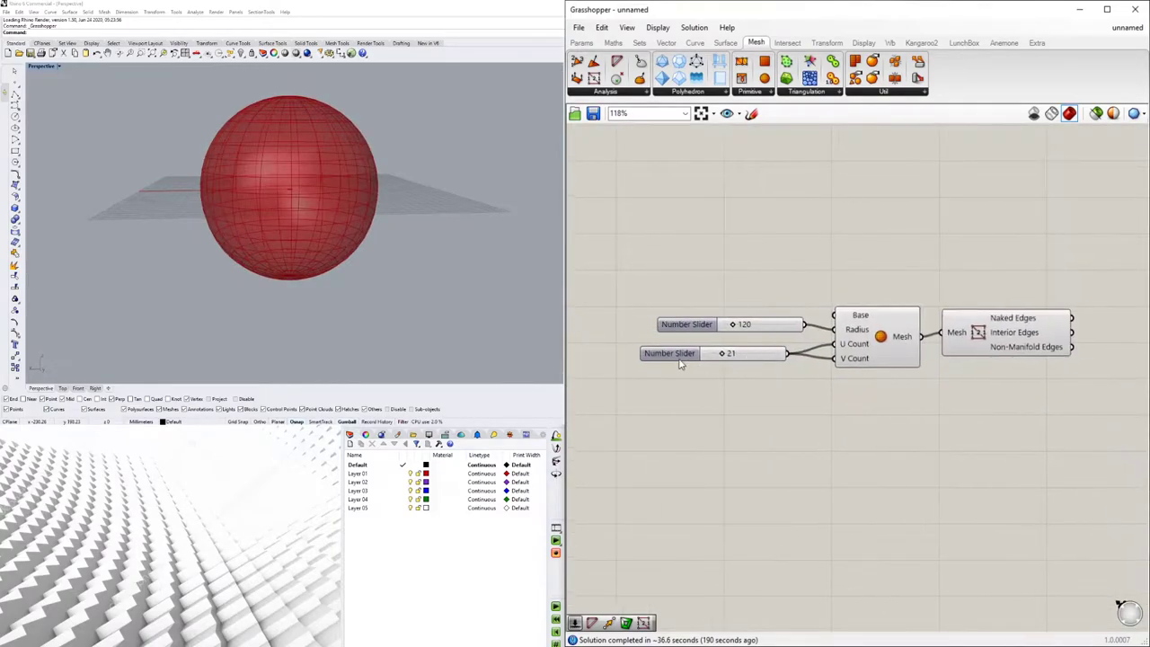
pyautogui.moveTo(677, 358); pyautogui.dragTo(696, 358)
pyautogui.click(928, 449)
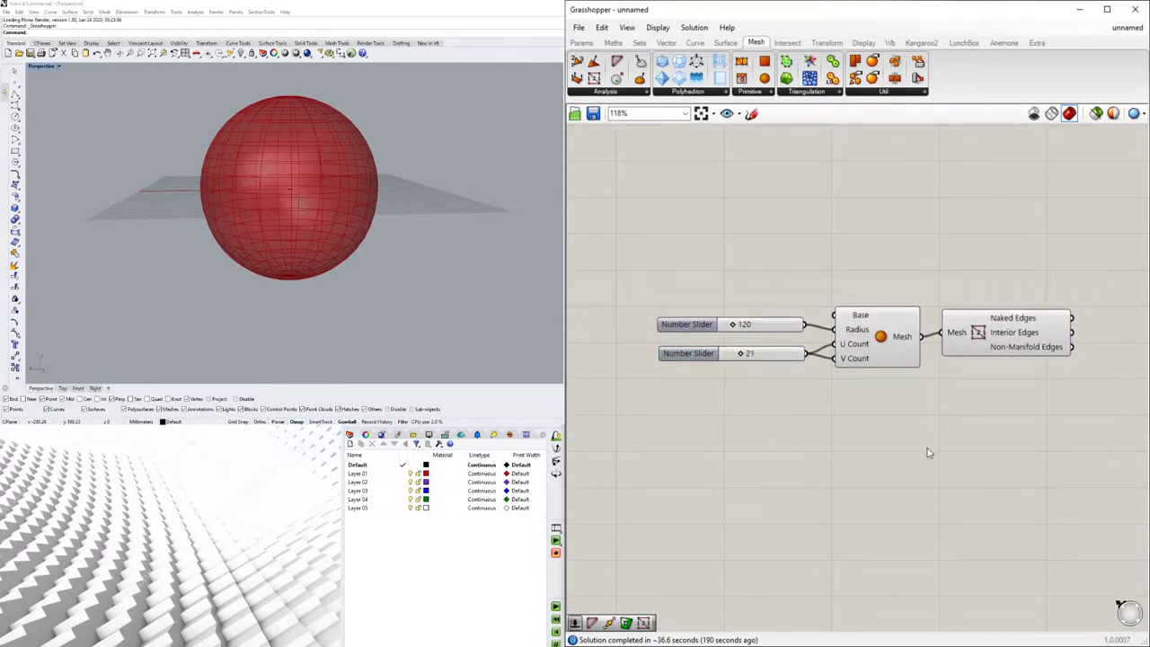
# Step: Delete the Mesh Edges component from the definition
pyautogui.click(764, 93)
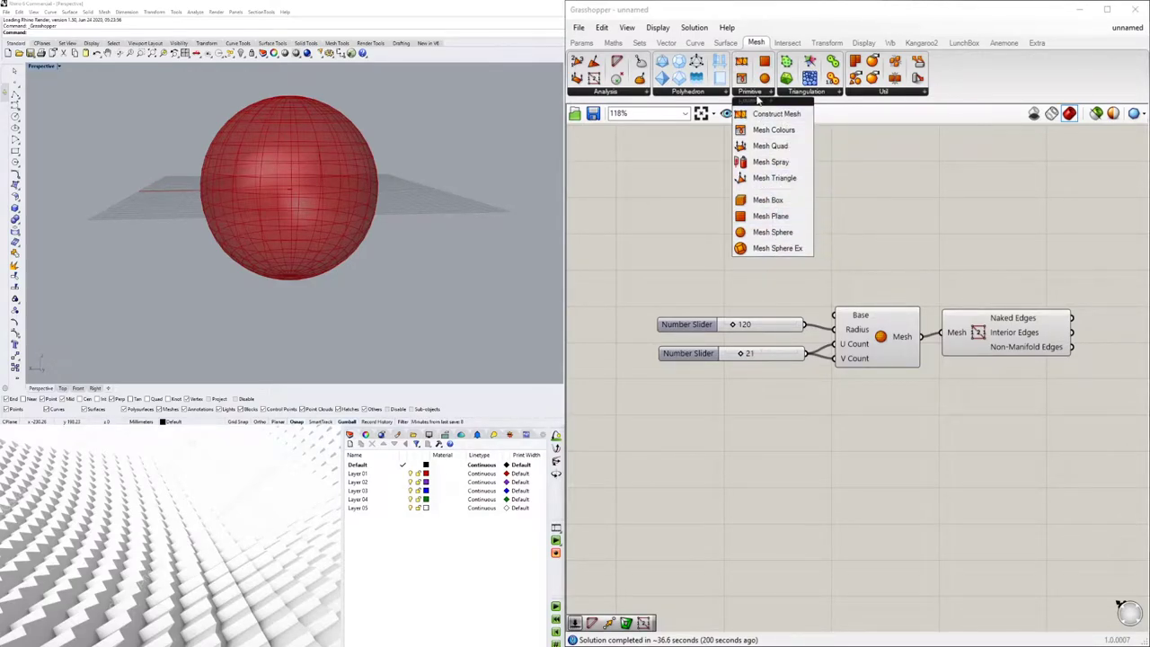
pyautogui.moveTo(994, 269); pyautogui.dragTo(921, 256, button='right')
pyautogui.moveTo(933, 335); pyautogui.dragTo(983, 283)
pyautogui.click(974, 324)
pyautogui.moveTo(325, 127); pyautogui.dragTo(354, 138, button='right')
pyautogui.click(947, 266)
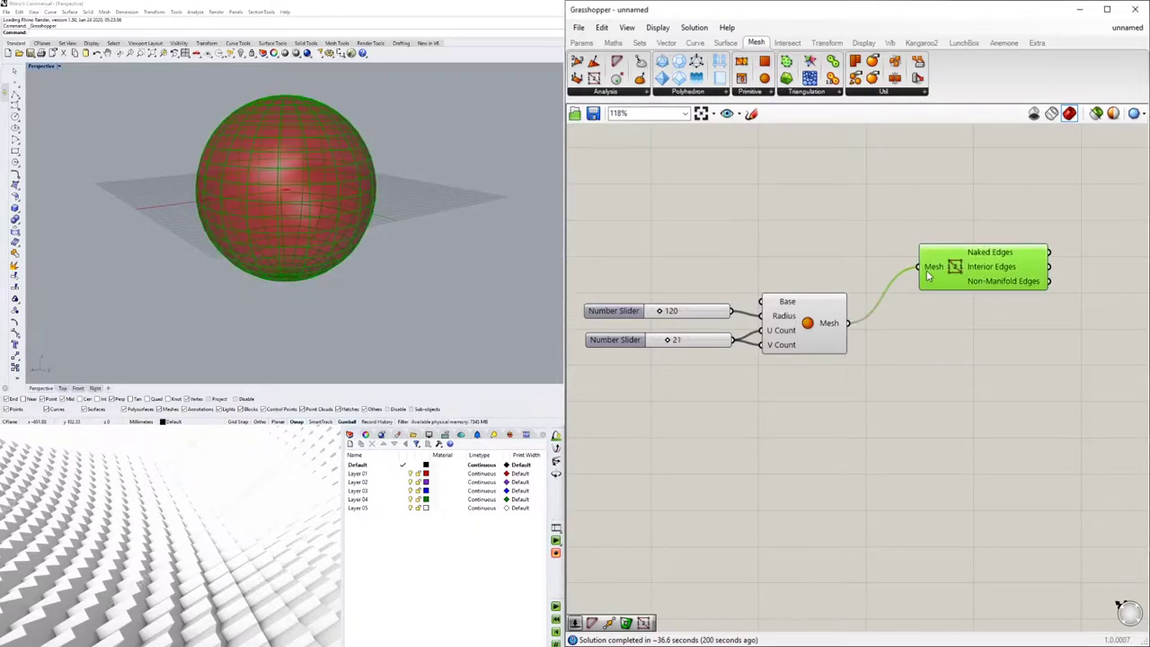
pyautogui.press('Delete')
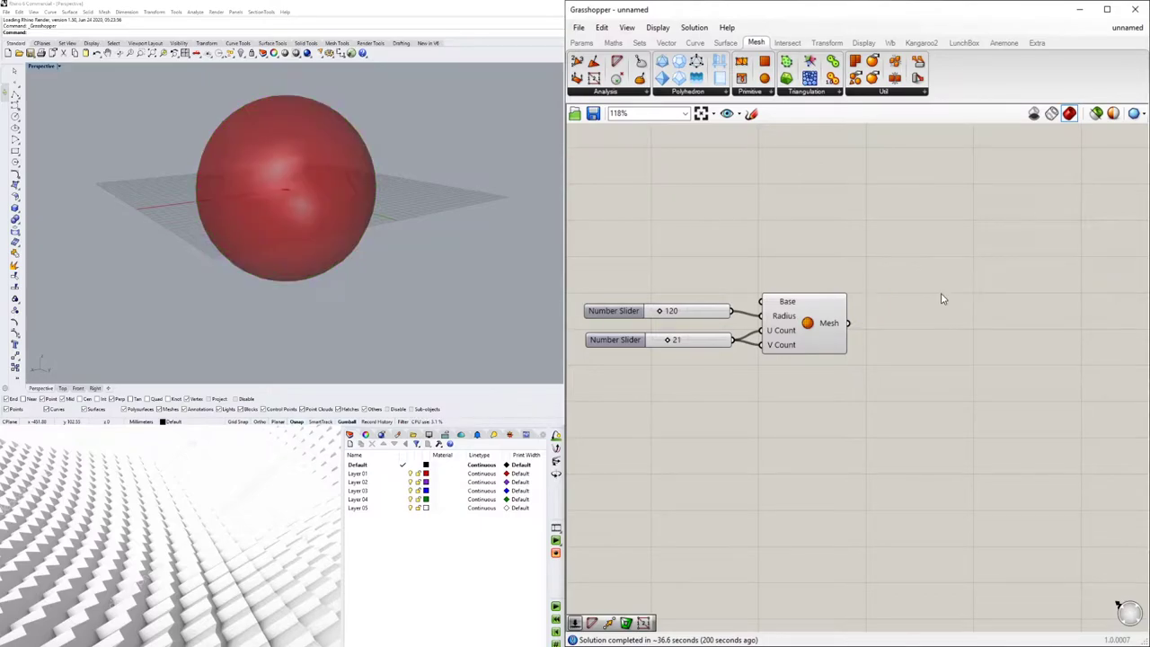
pyautogui.doubleClick(941, 293)
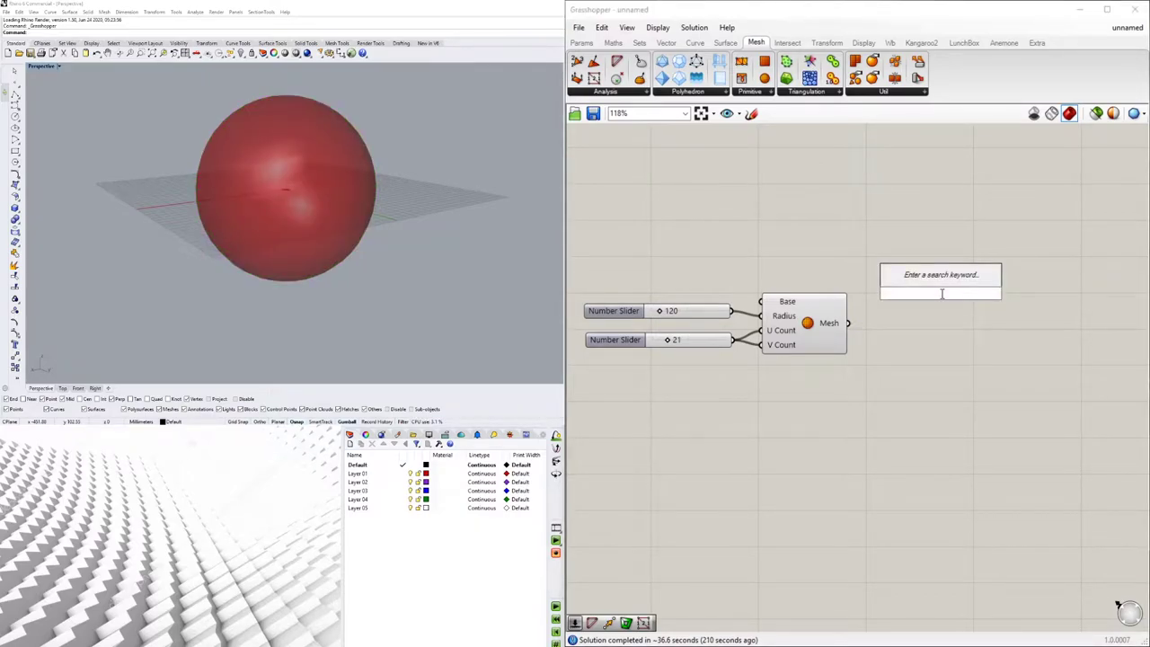
pyautogui.write('MESHD')
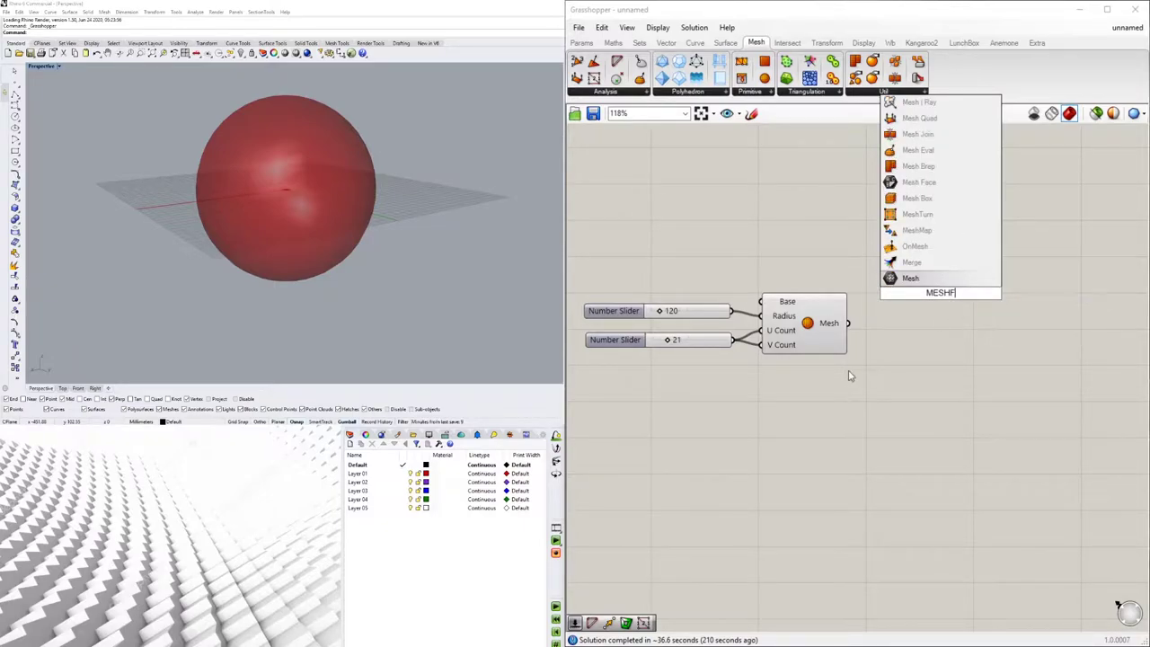
pyautogui.press('Escape')
# Step: Add a Face Boundaries component and position it beside the Mesh output of the sphere
pyautogui.doubleClick(925, 335)
pyautogui.write('FACE')
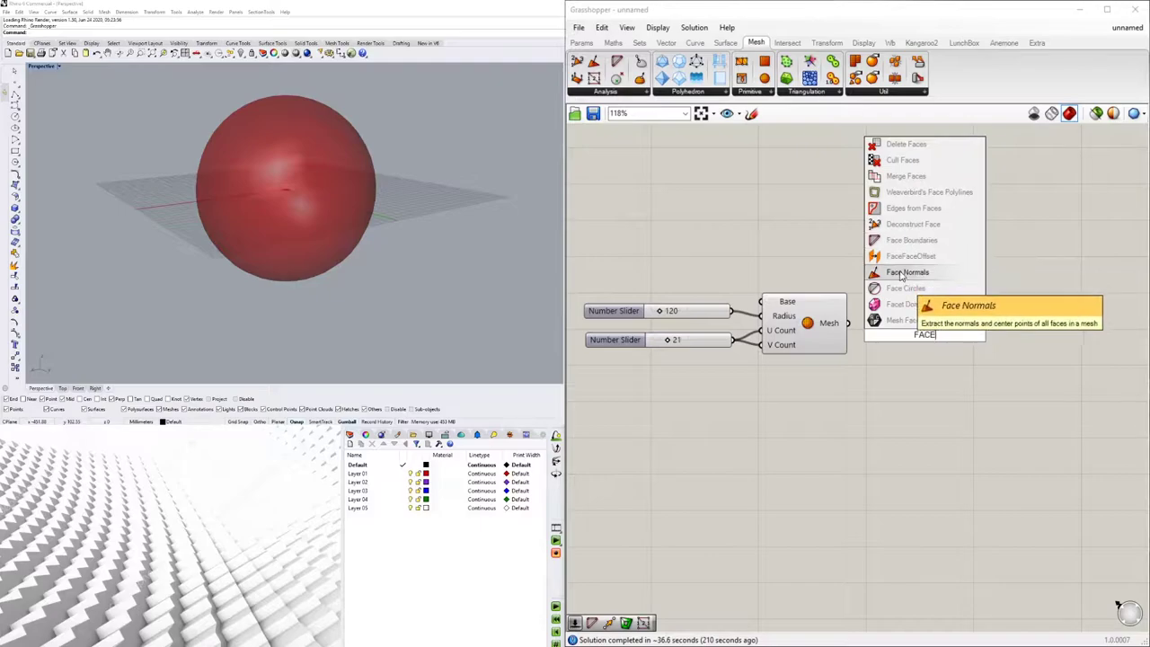
pyautogui.click(908, 243)
pyautogui.moveTo(915, 335); pyautogui.dragTo(937, 321)
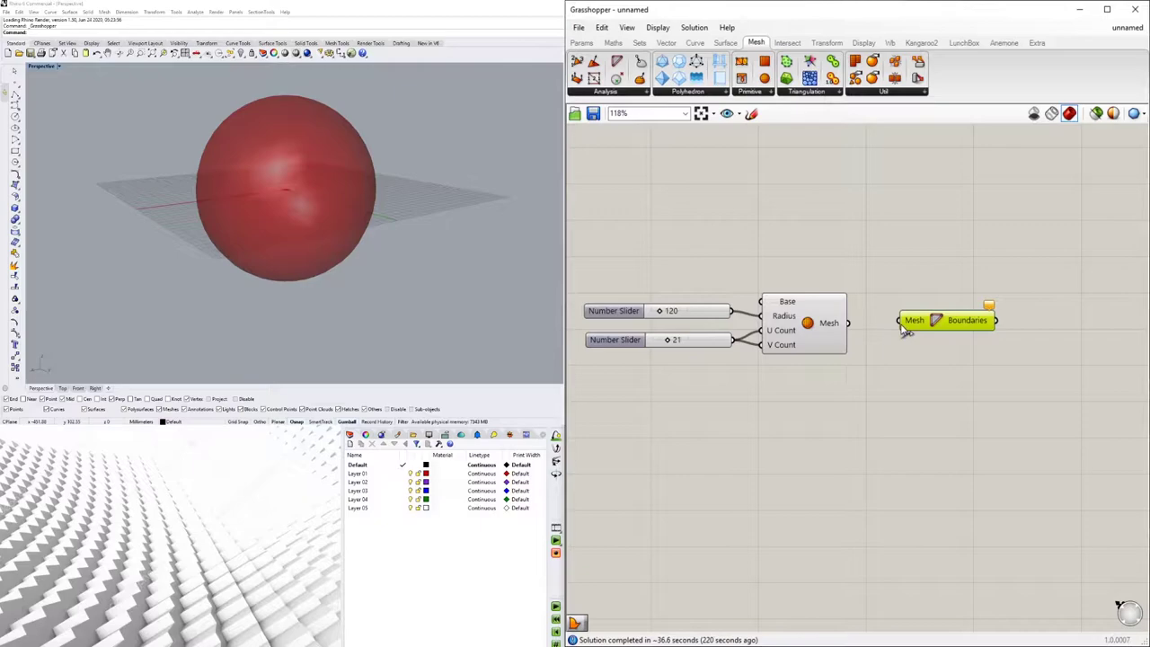
# Step: Connect the mesh sphere's Mesh output to the Face Boundaries component and place that component higher on the canvas
pyautogui.moveTo(852, 325); pyautogui.dragTo(956, 276)
pyautogui.click(829, 205)
pyautogui.click(956, 330)
pyautogui.click(810, 323)
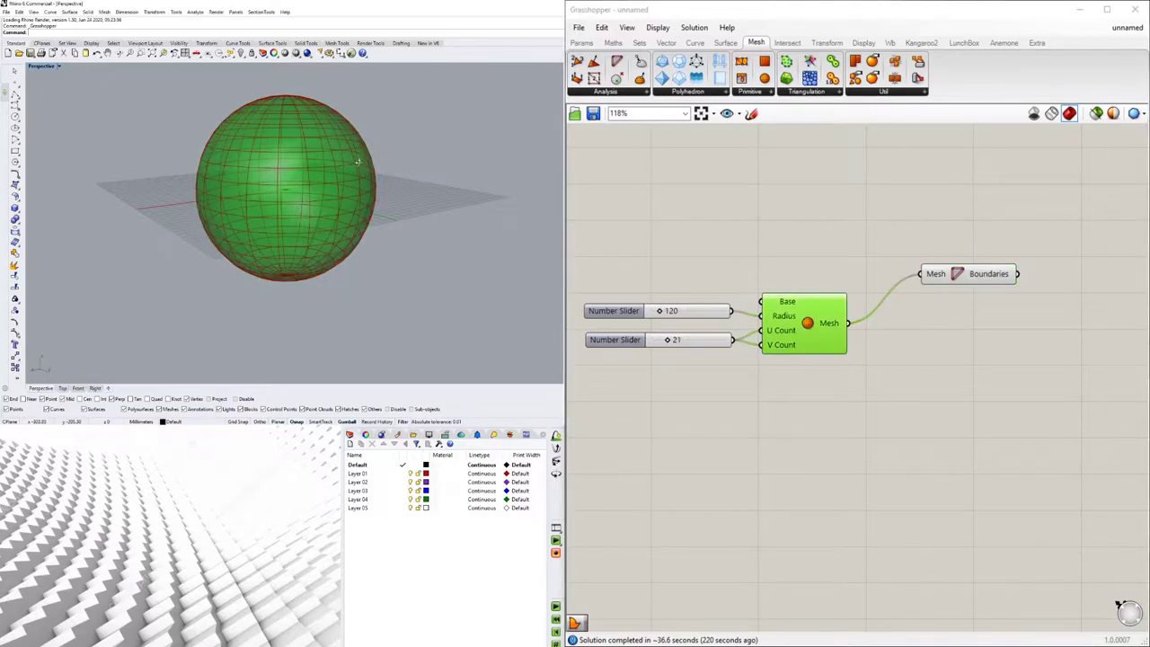
pyautogui.moveTo(356, 161); pyautogui.dragTo(401, 185, button='right')
pyautogui.click(830, 202)
pyautogui.moveTo(987, 277)
pyautogui.mouseDown()
pyautogui.moveTo(979, 257)
pyautogui.moveTo(976, 267)
pyautogui.mouseUp()
# Step: Add a Boundary Surfaces component and connect the Face Boundaries output to its Edges input
pyautogui.doubleClick(1068, 328)
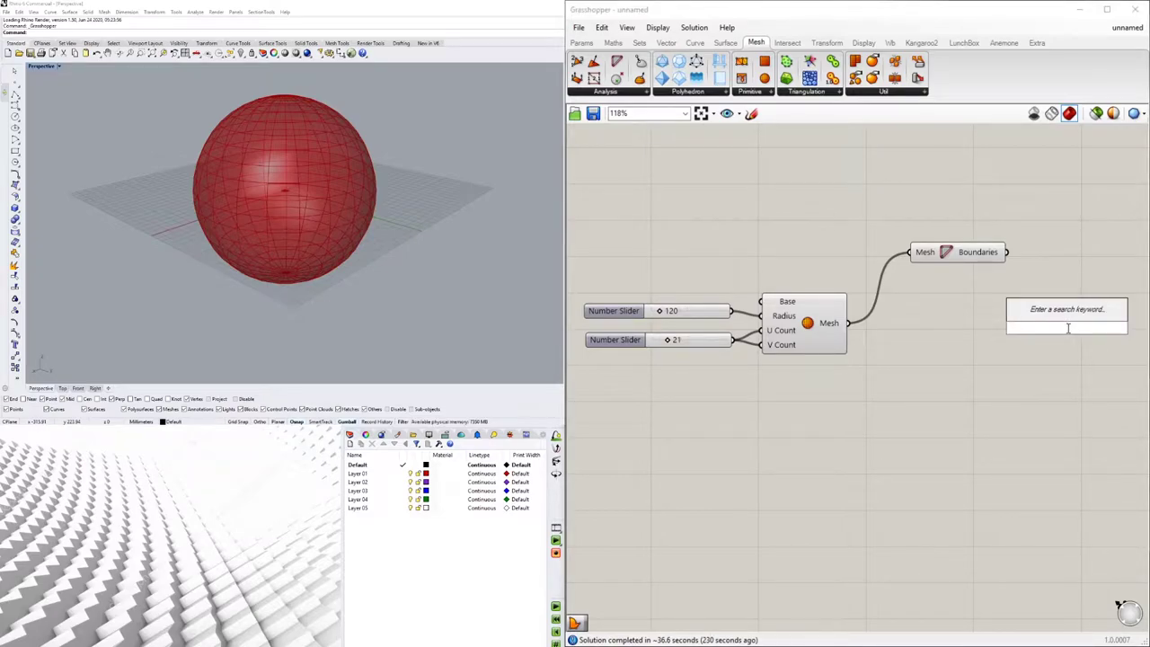
pyautogui.write('BOUND')
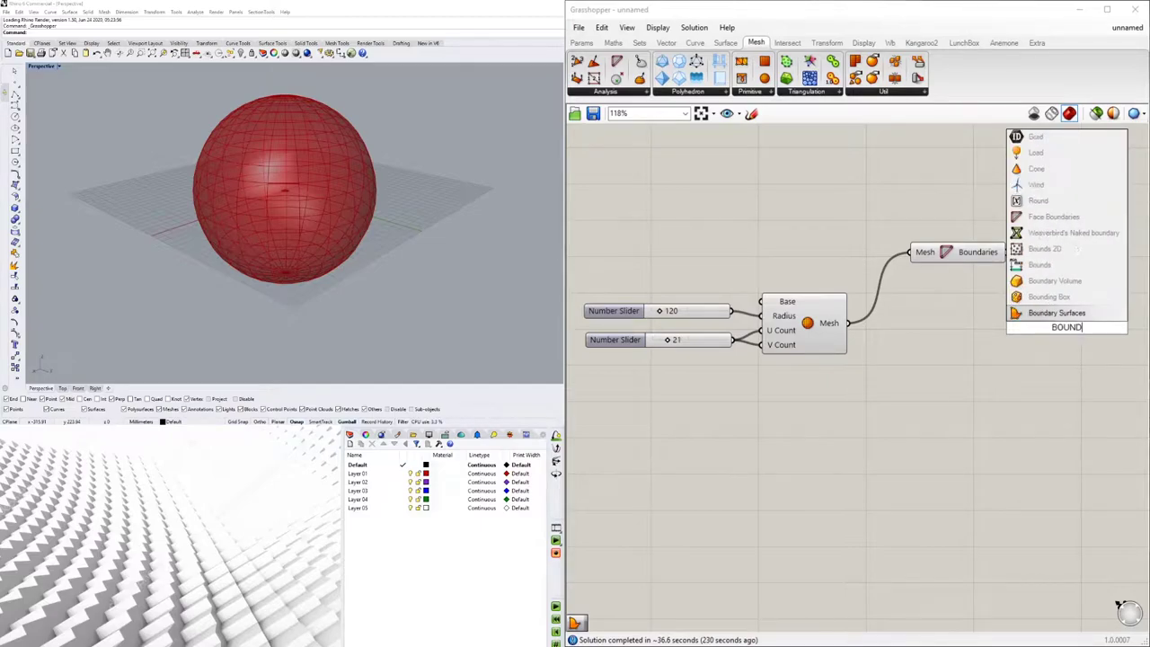
pyautogui.click(1073, 311)
pyautogui.moveTo(1055, 361); pyautogui.dragTo(963, 353, button='right')
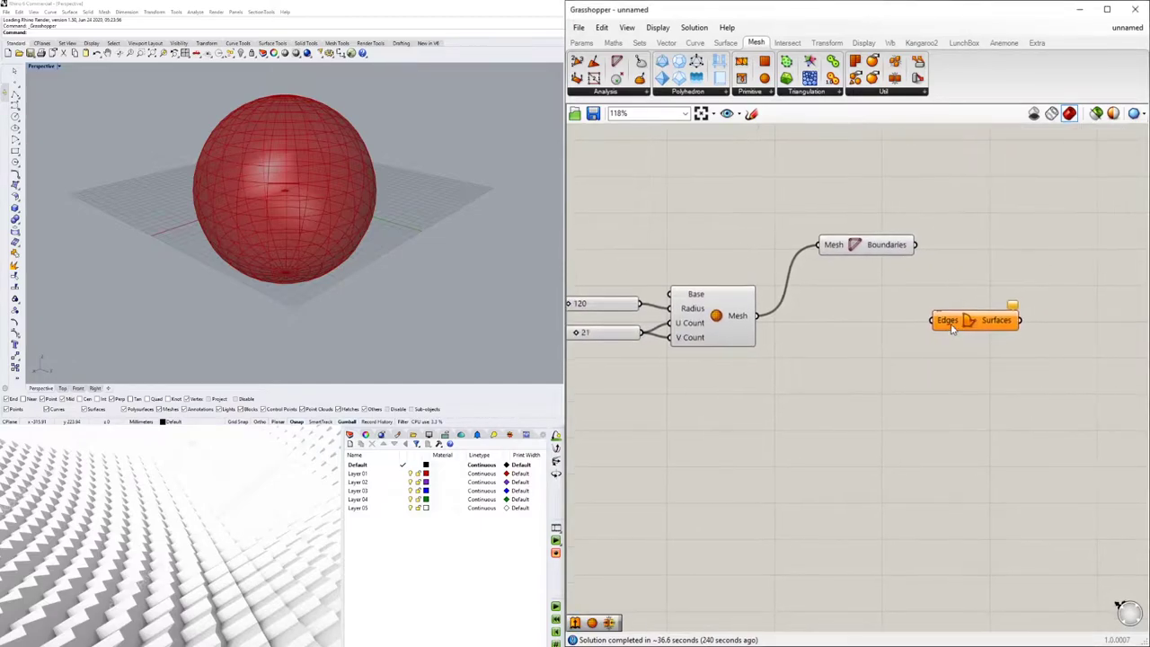
pyautogui.moveTo(962, 325); pyautogui.dragTo(990, 252)
pyautogui.click(307, 209)
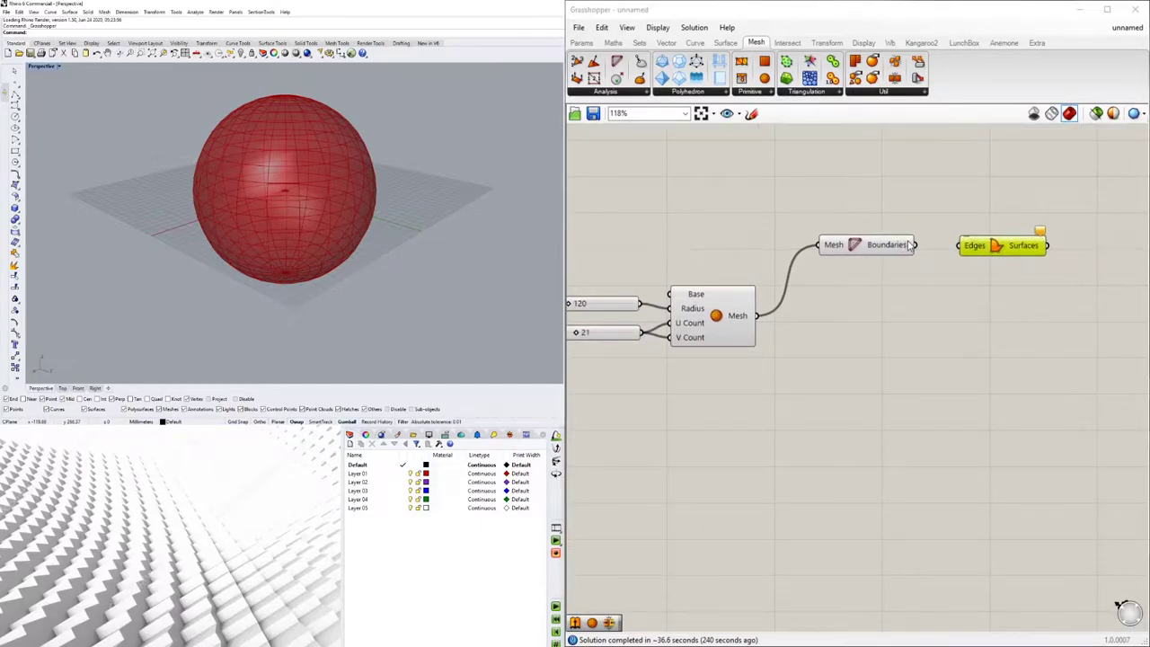
pyautogui.moveTo(913, 245); pyautogui.dragTo(985, 252)
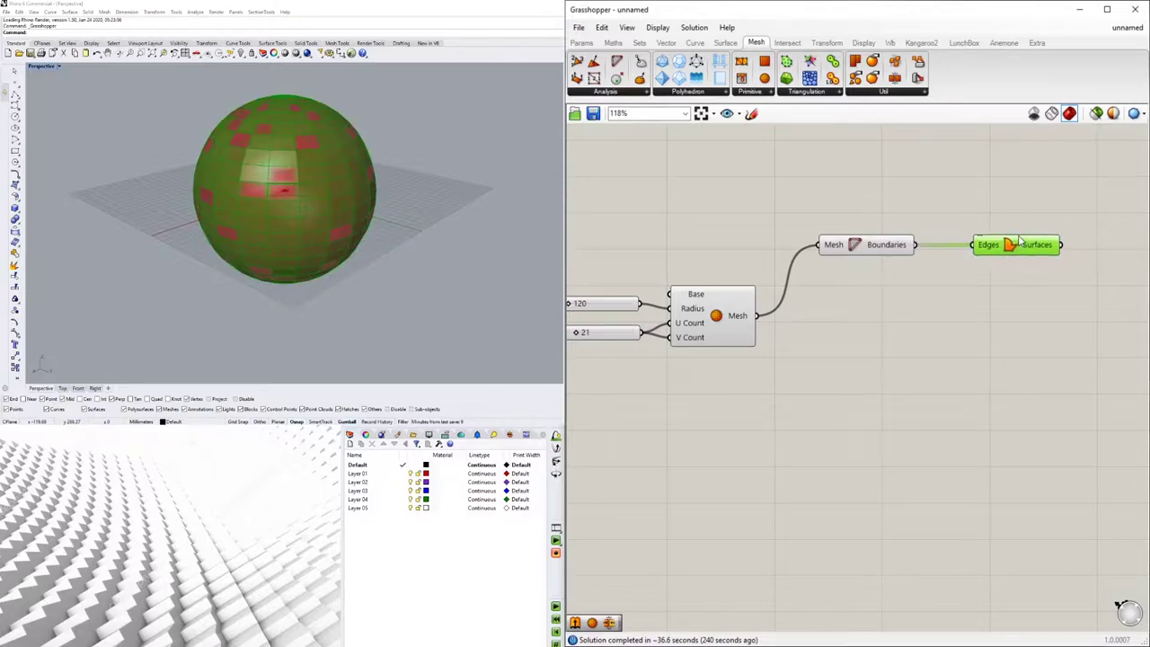
# Step: Move Face Boundaries closer to the mesh sphere and flatten the Edges input of Boundary Surfaces
pyautogui.moveTo(858, 250); pyautogui.dragTo(831, 304)
pyautogui.click(1022, 247)
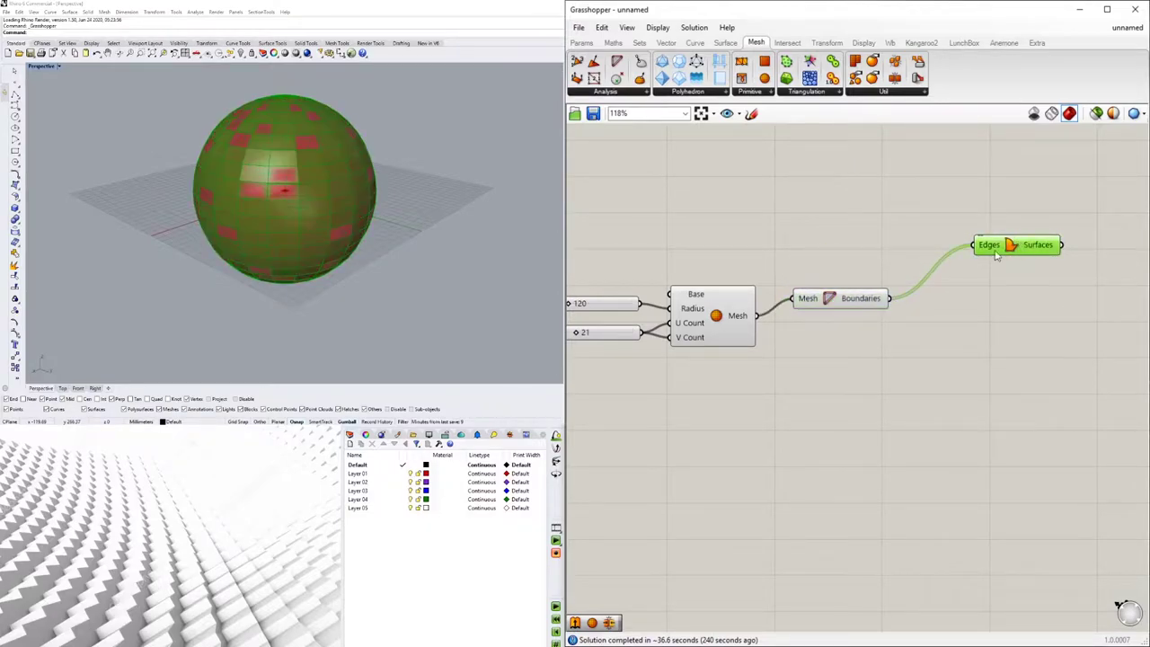
pyautogui.rightClick(989, 251)
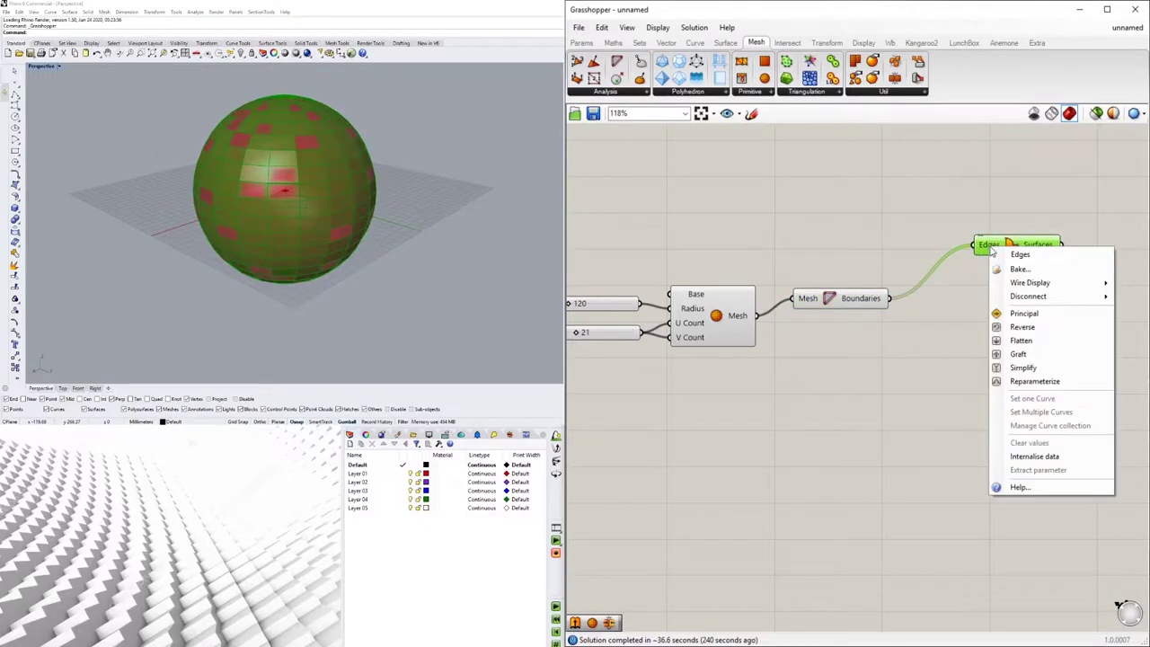
pyautogui.click(1021, 343)
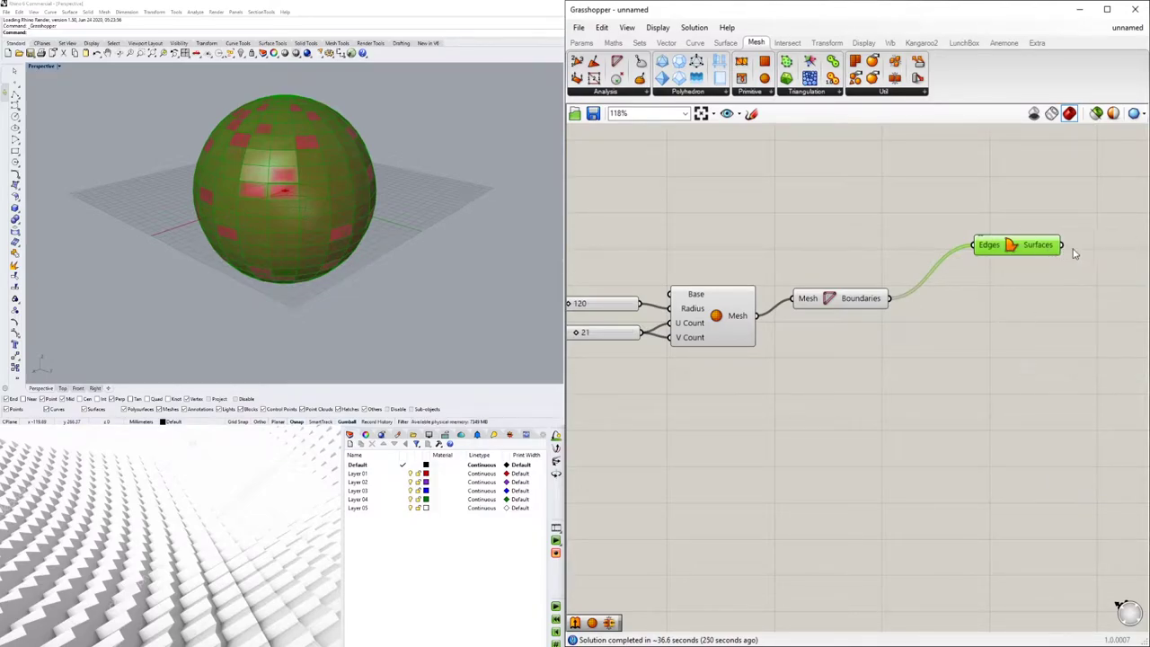
pyautogui.doubleClick(1098, 268)
pyautogui.write('join')
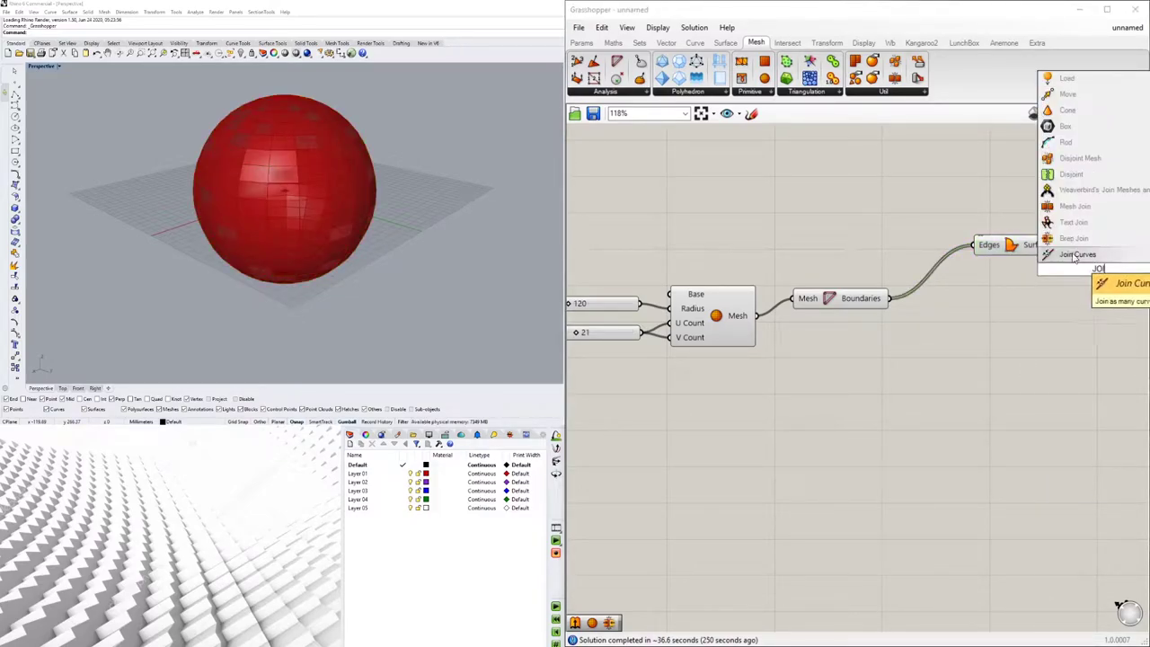
pyautogui.click(1073, 254)
pyautogui.rightClick(969, 292)
pyautogui.click(1094, 272)
pyautogui.moveTo(1098, 300); pyautogui.dragTo(1019, 327, button='right')
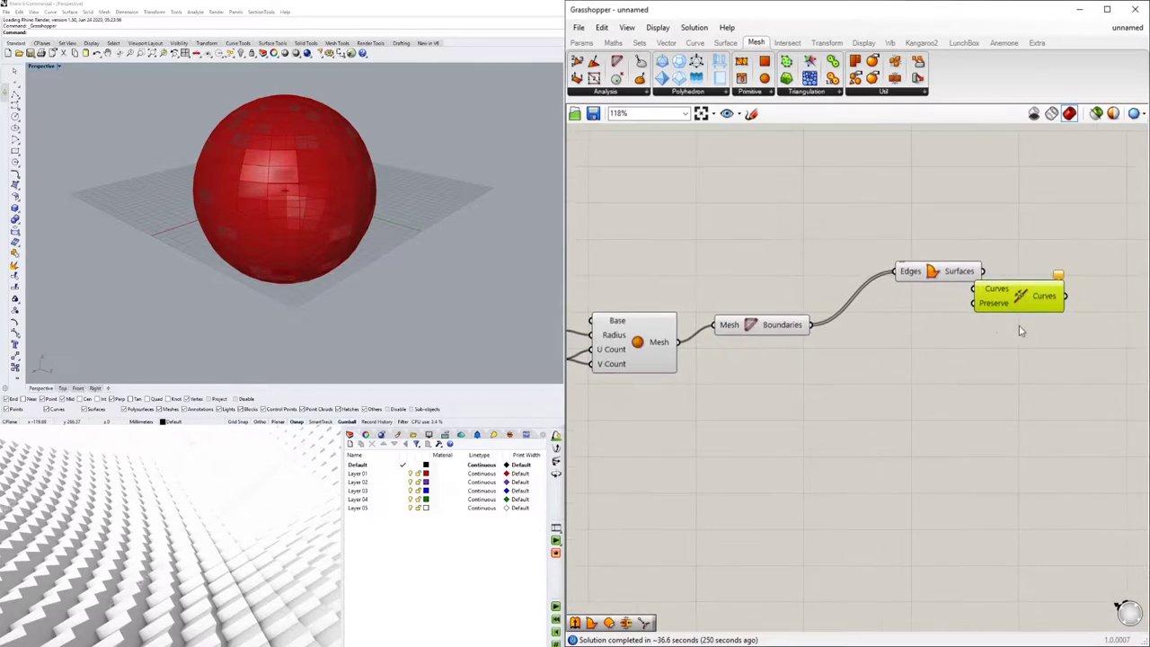
pyautogui.press('Delete')
# Step: Add a Brep Join component and connect the Surfaces output of Boundary Surfaces to its Breps input
pyautogui.doubleClick(1059, 285)
pyautogui.write('join')
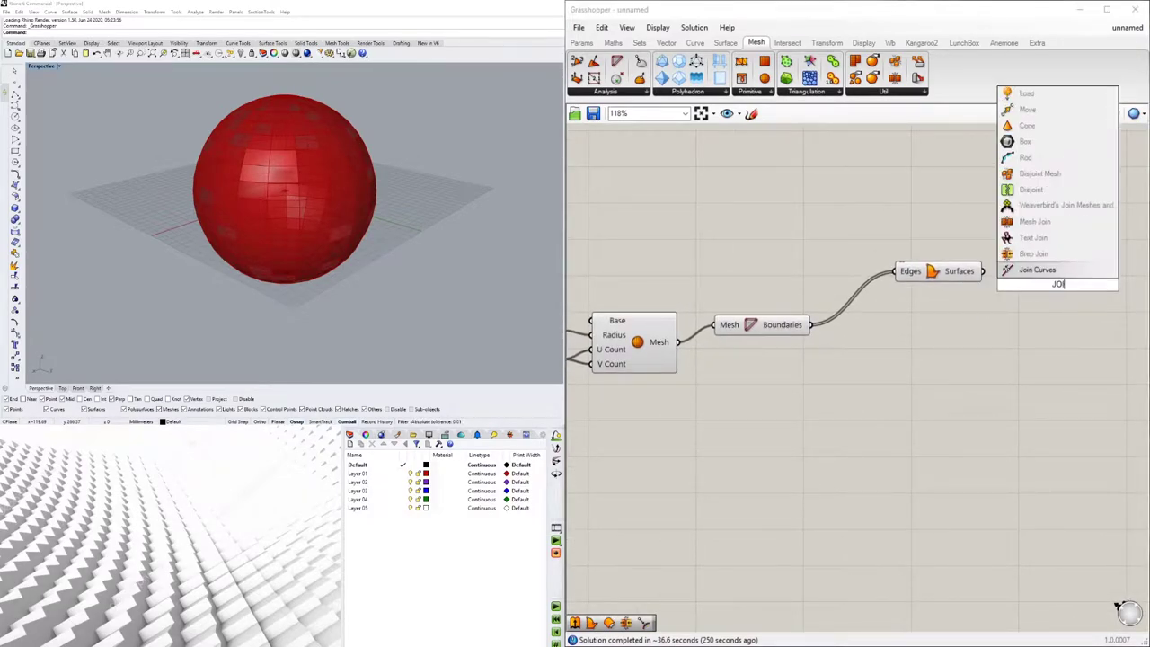
pyautogui.click(1034, 255)
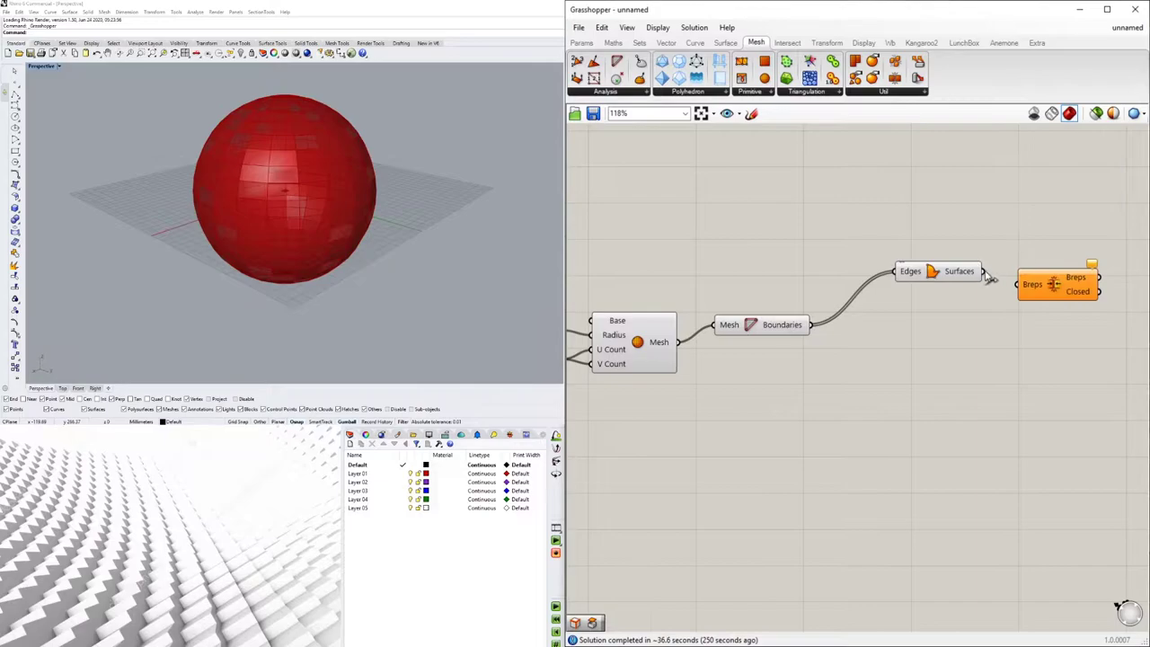
pyautogui.moveTo(984, 271); pyautogui.dragTo(1045, 271)
pyautogui.moveTo(1070, 266)
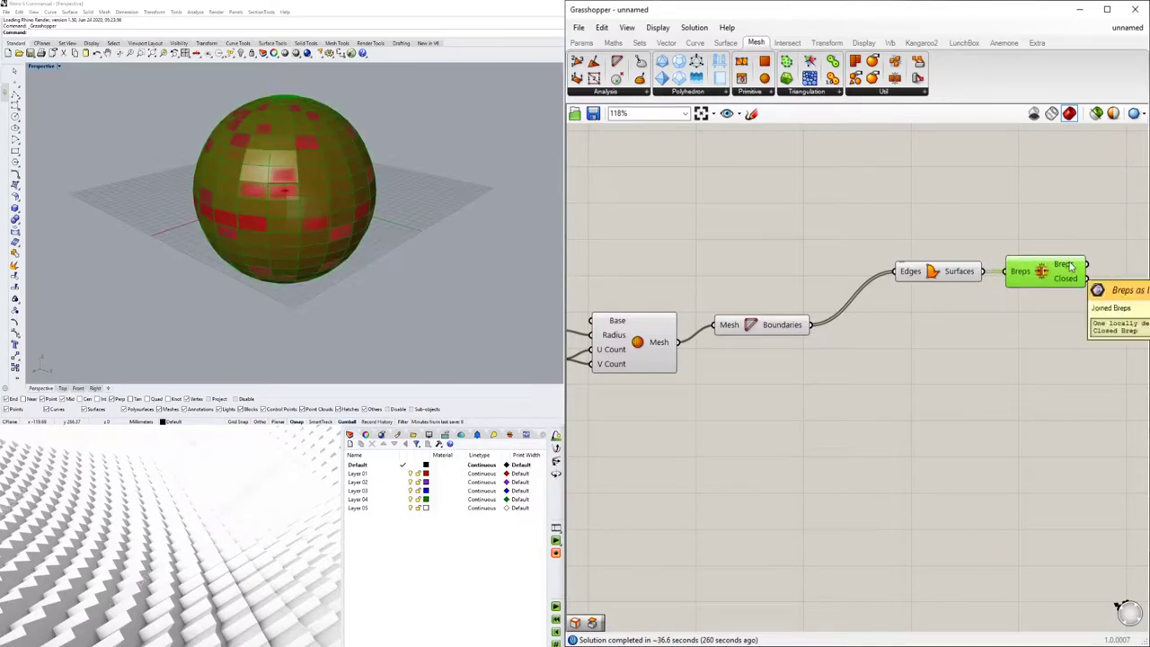
# Step: Turn off the preview of the Mesh Sphere, Face Boundaries and Boundary Surfaces components together
pyautogui.scroll(-1, 921, 334)
pyautogui.click(939, 383)
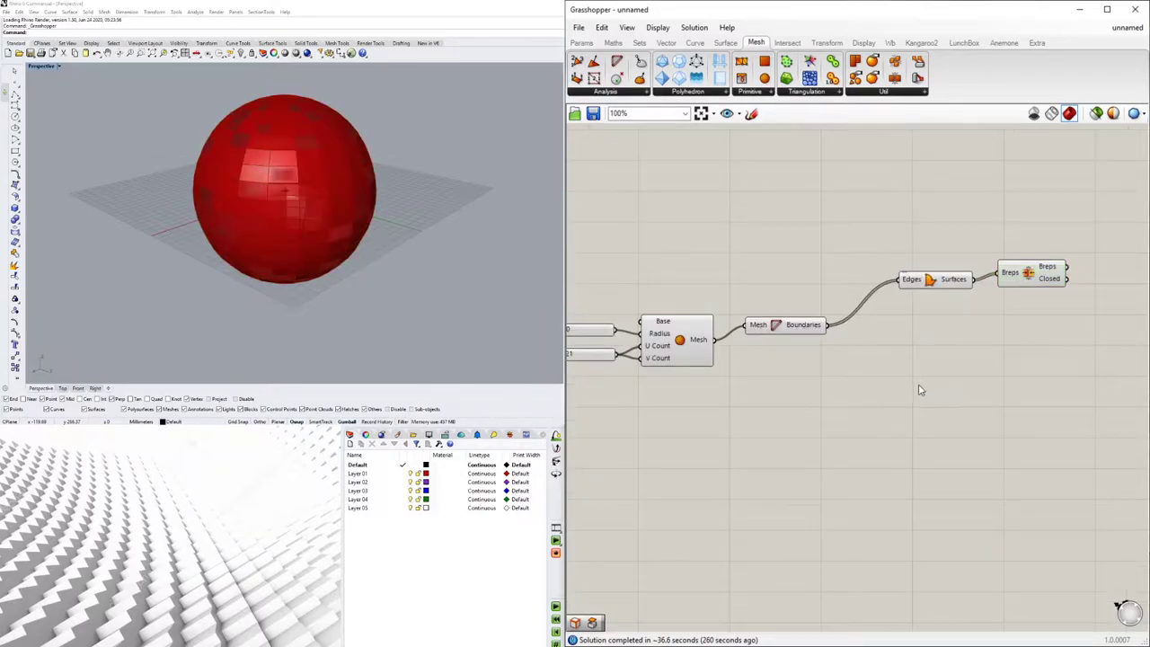
pyautogui.moveTo(921, 387); pyautogui.dragTo(977, 388, button='right')
pyautogui.moveTo(997, 388); pyautogui.dragTo(713, 241)
pyautogui.middleClick(743, 242)
pyautogui.click(780, 209)
pyautogui.click(848, 250)
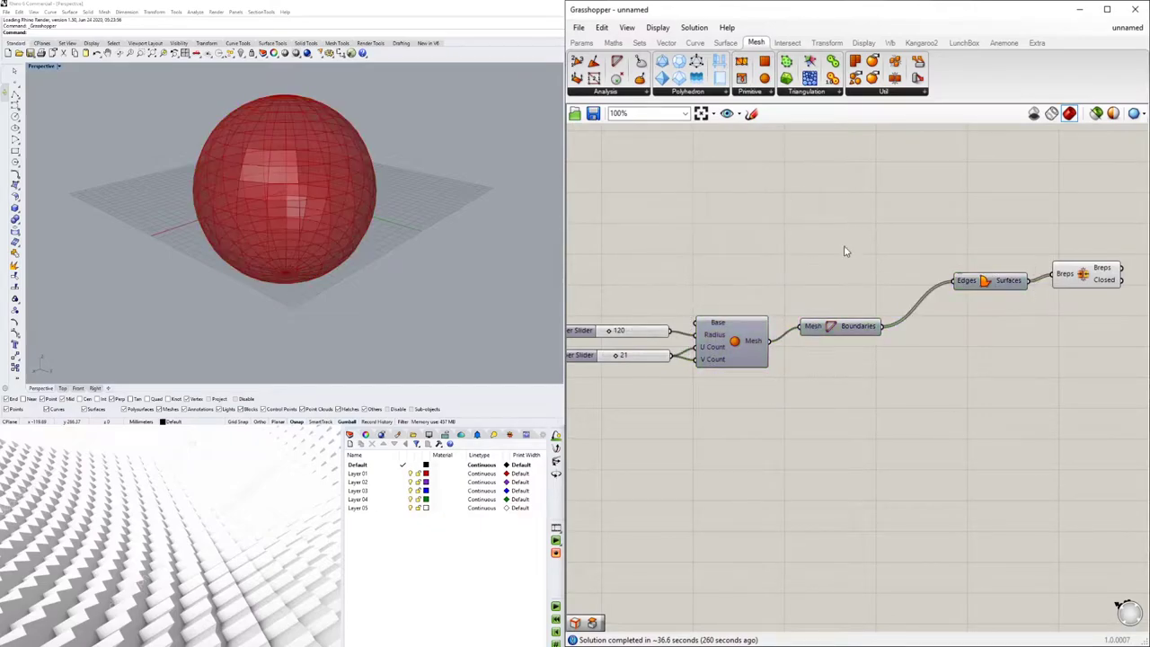
# Step: Line up Face Boundaries, Boundary Surfaces and Brep Join in one row and move the row below the mesh sphere's output
pyautogui.moveTo(820, 337); pyautogui.dragTo(808, 351)
pyautogui.moveTo(983, 282); pyautogui.dragTo(915, 342)
pyautogui.moveTo(1085, 286); pyautogui.dragTo(1005, 353)
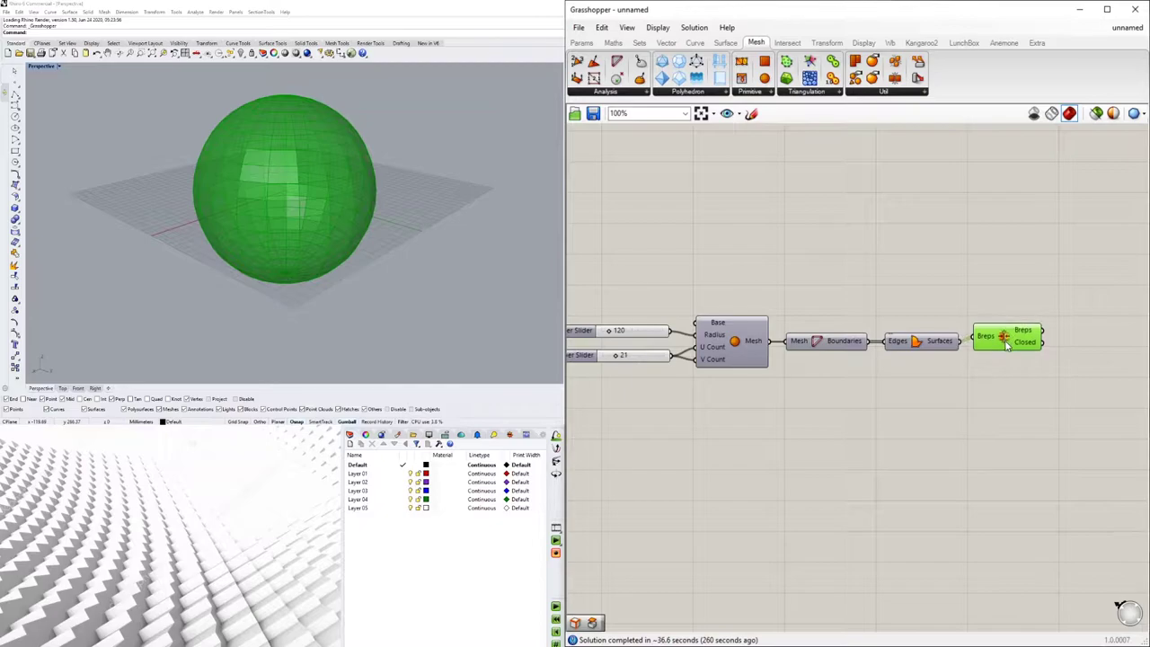
pyautogui.moveTo(1080, 394); pyautogui.dragTo(880, 378)
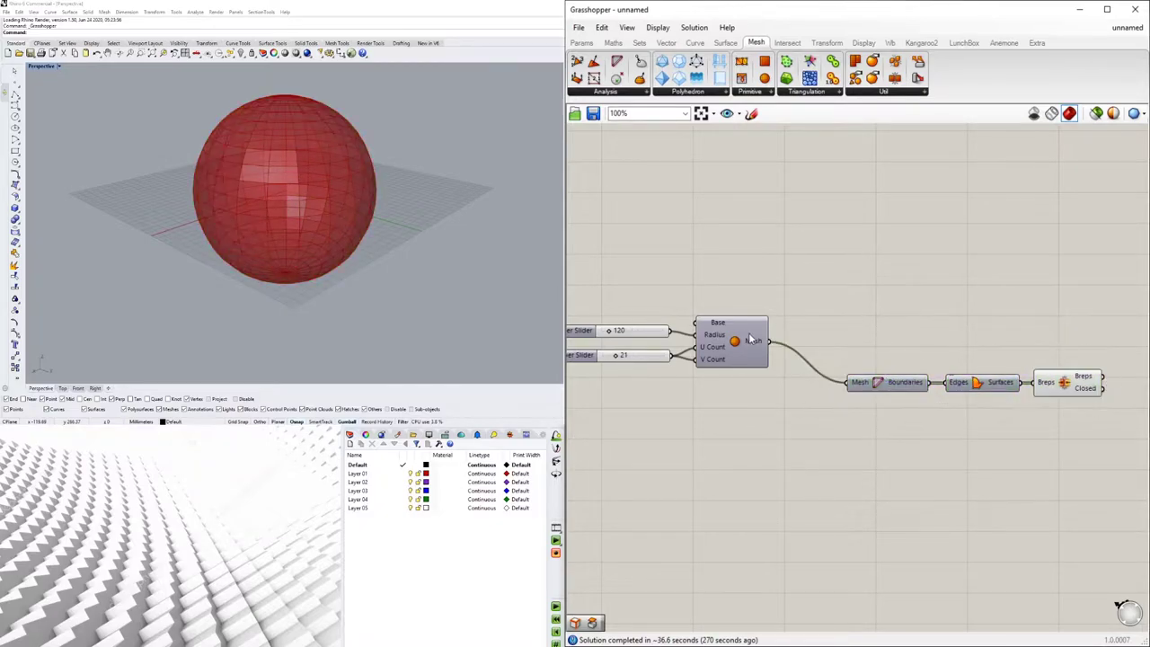
# Step: Turn off the Brep Join preview and turn the Mesh Sphere preview back on
pyautogui.click(752, 338)
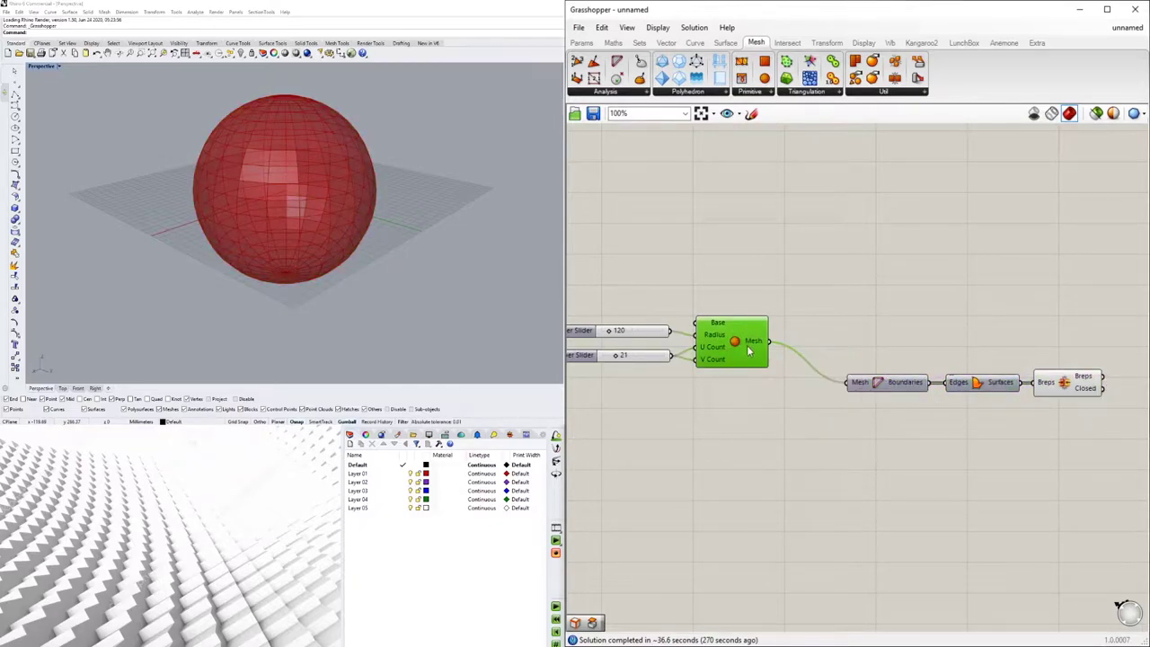
pyautogui.click(1067, 387)
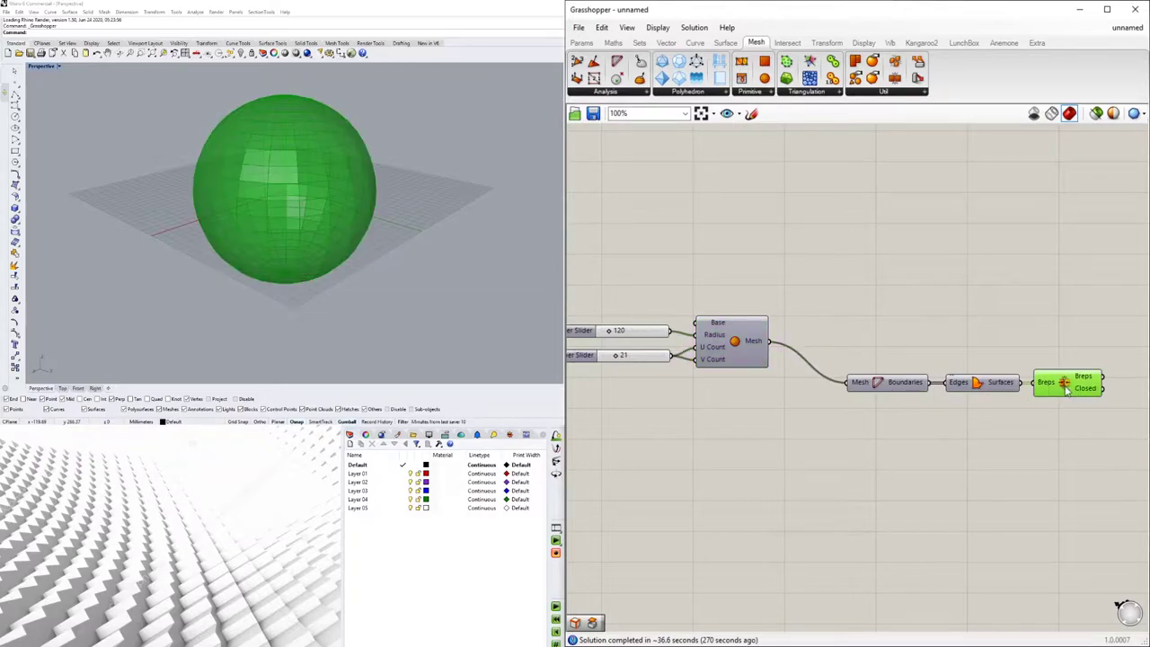
pyautogui.rightClick(1067, 387)
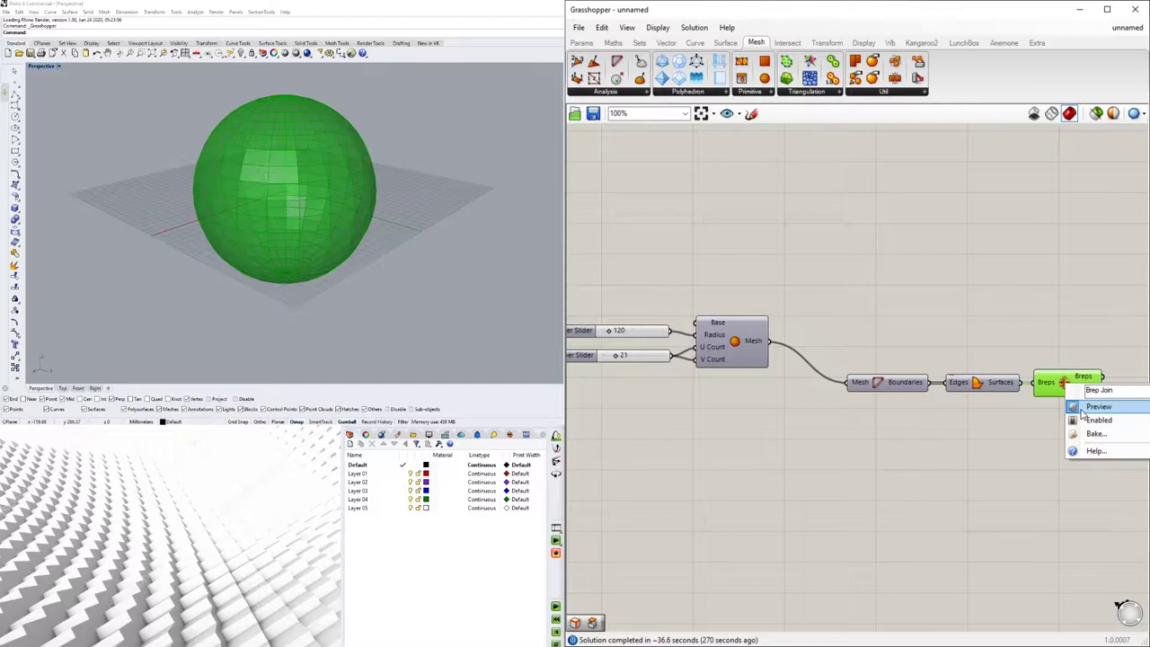
pyautogui.click(1092, 407)
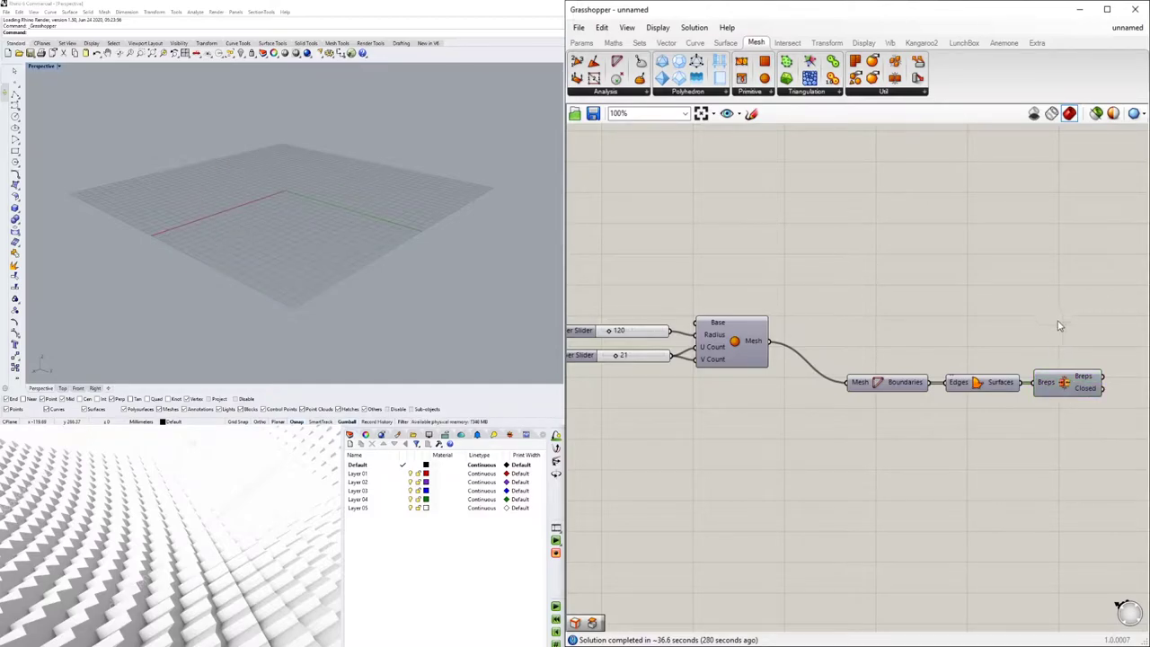
pyautogui.rightClick(735, 342)
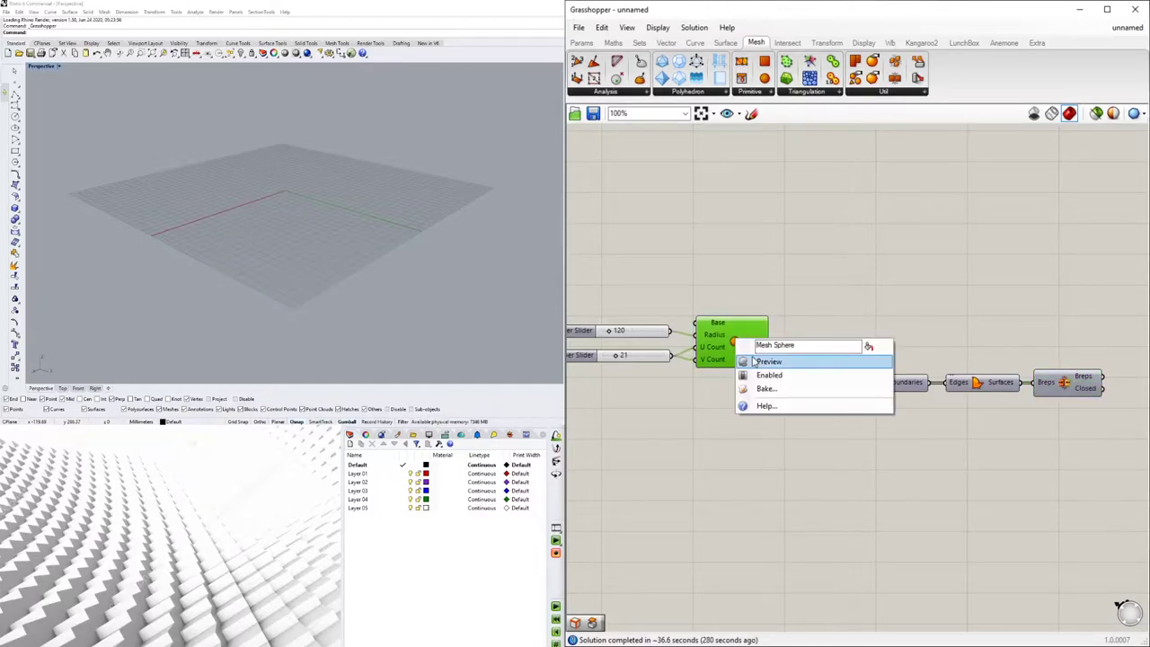
pyautogui.click(764, 362)
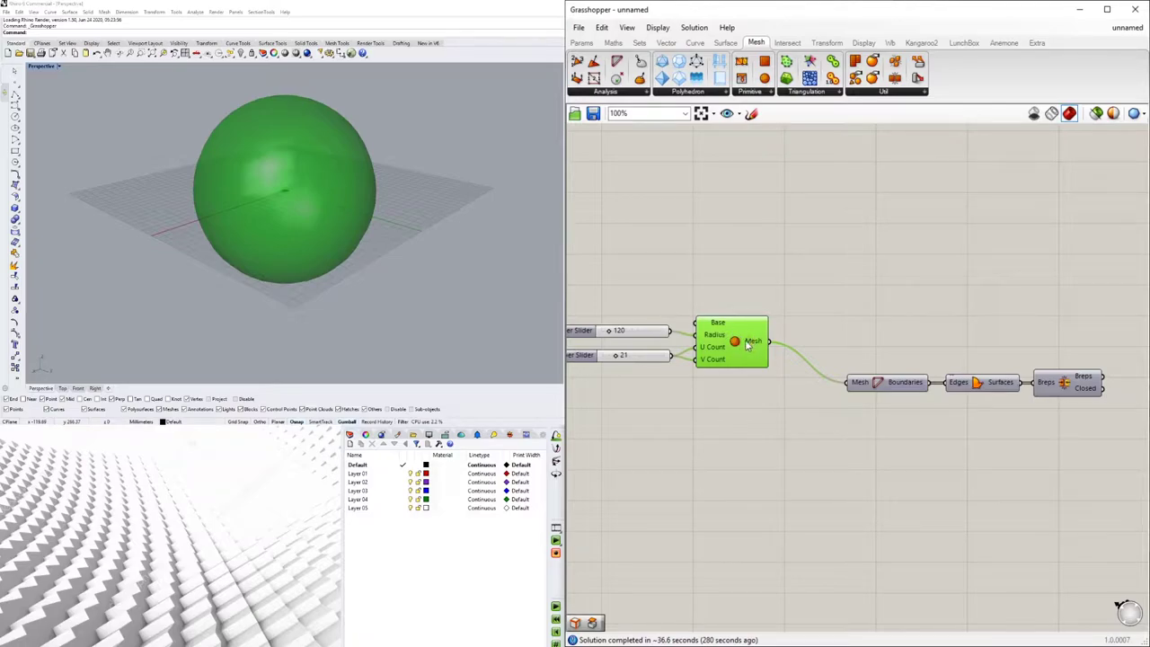
# Step: Add a Weaverbird's Picture Frame component and connect the sphere's Mesh output to its Mesh/Polylines input
pyautogui.click(892, 43)
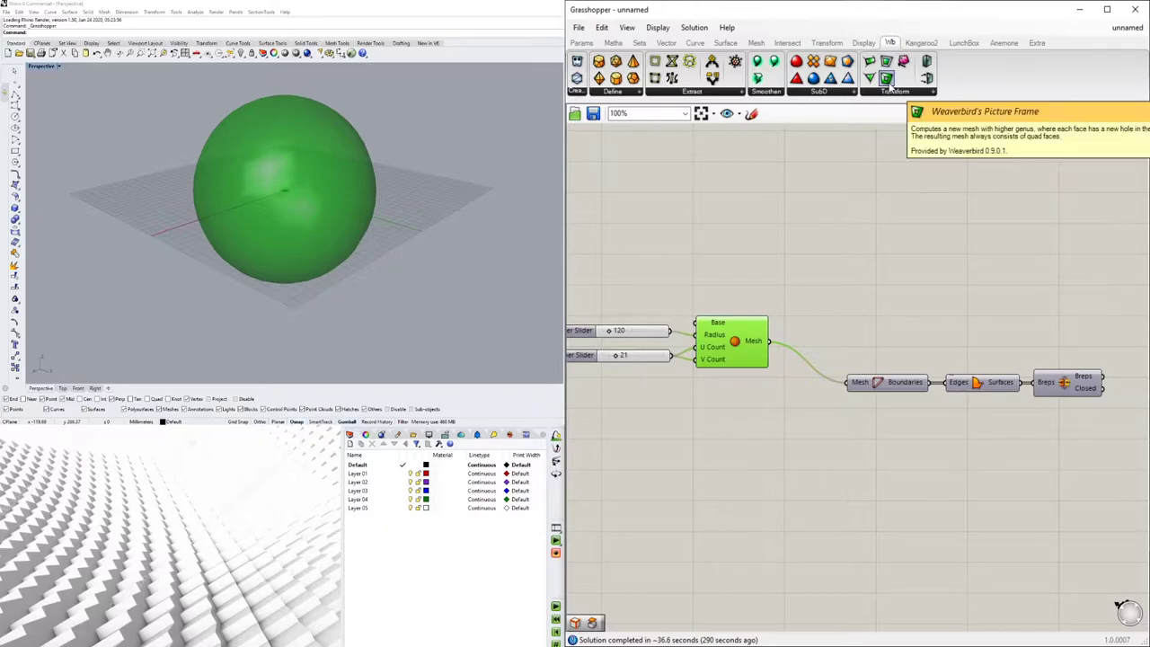
pyautogui.moveTo(887, 79); pyautogui.dragTo(871, 280)
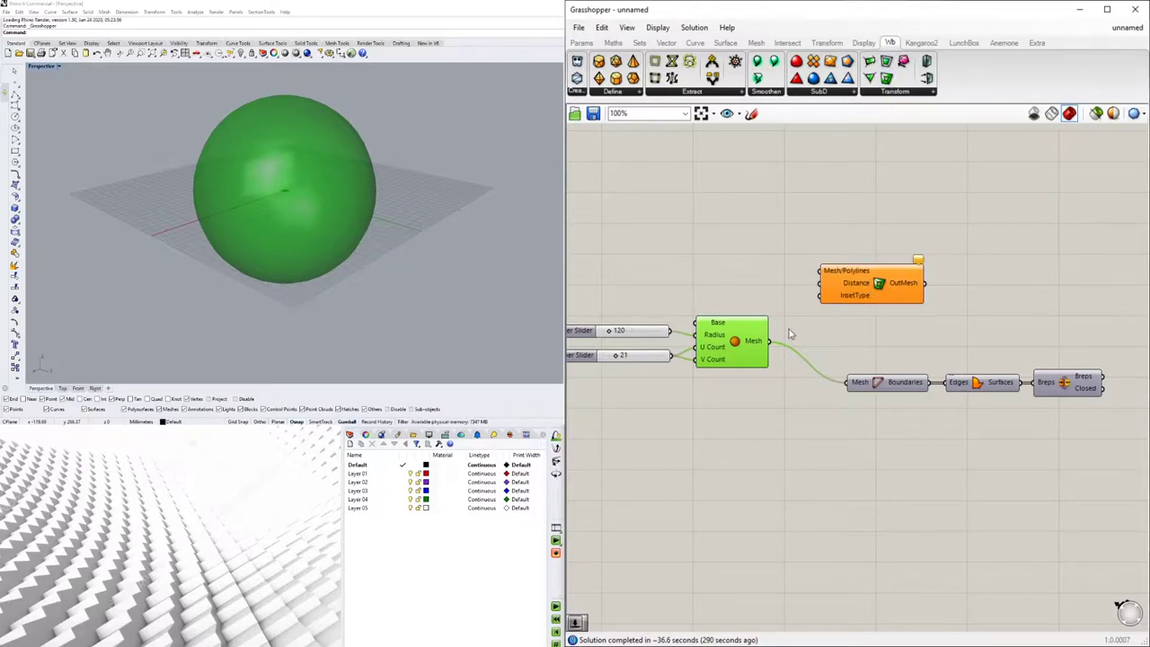
pyautogui.moveTo(769, 340); pyautogui.dragTo(897, 271)
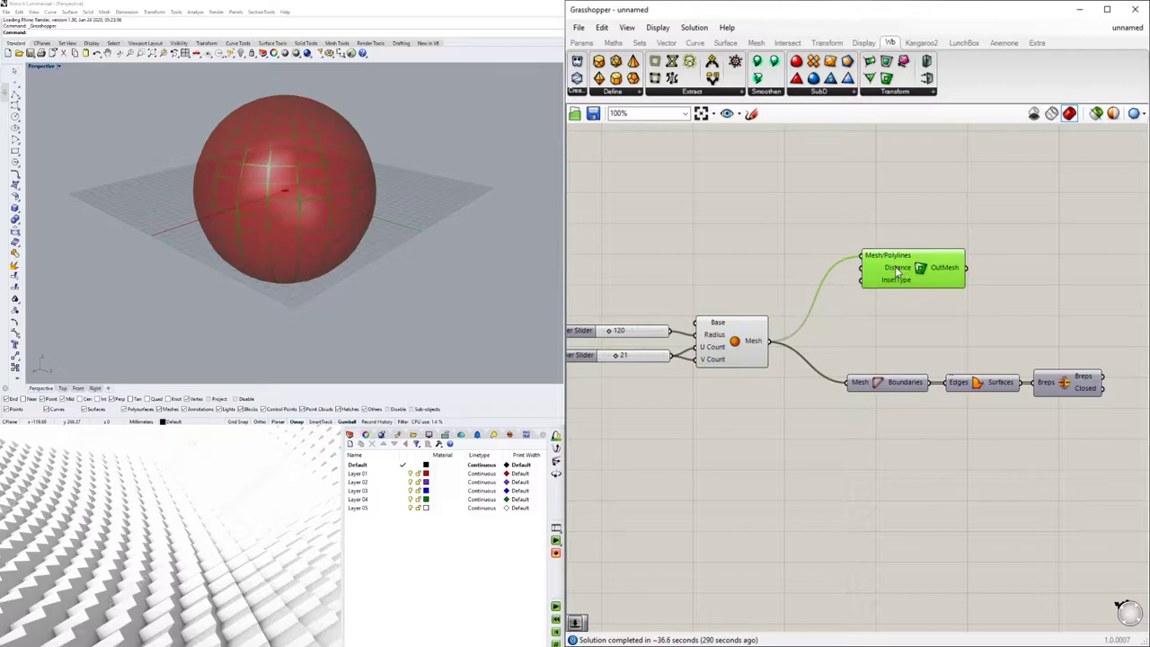
# Step: Hide the Mesh Sphere preview so only the framed mesh displays, and adjust the Picture Frame component's position
pyautogui.click(711, 337)
pyautogui.rightClick(737, 342)
pyautogui.click(751, 364)
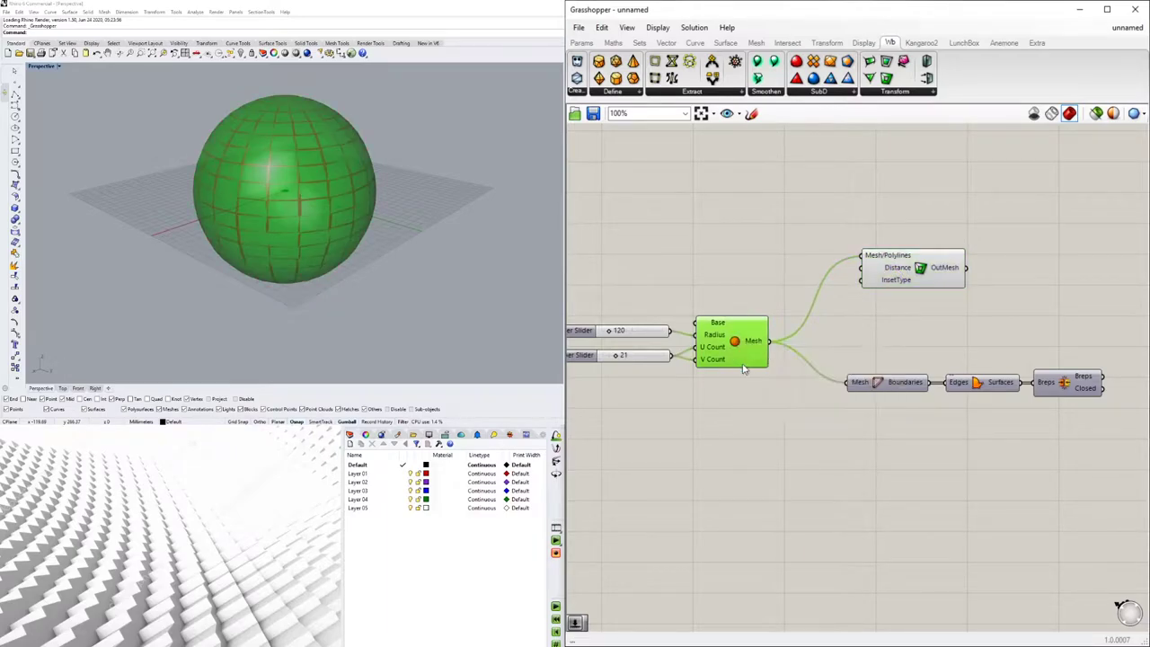
pyautogui.moveTo(918, 267); pyautogui.dragTo(902, 260)
pyautogui.moveTo(417, 136); pyautogui.dragTo(348, 132, button='right')
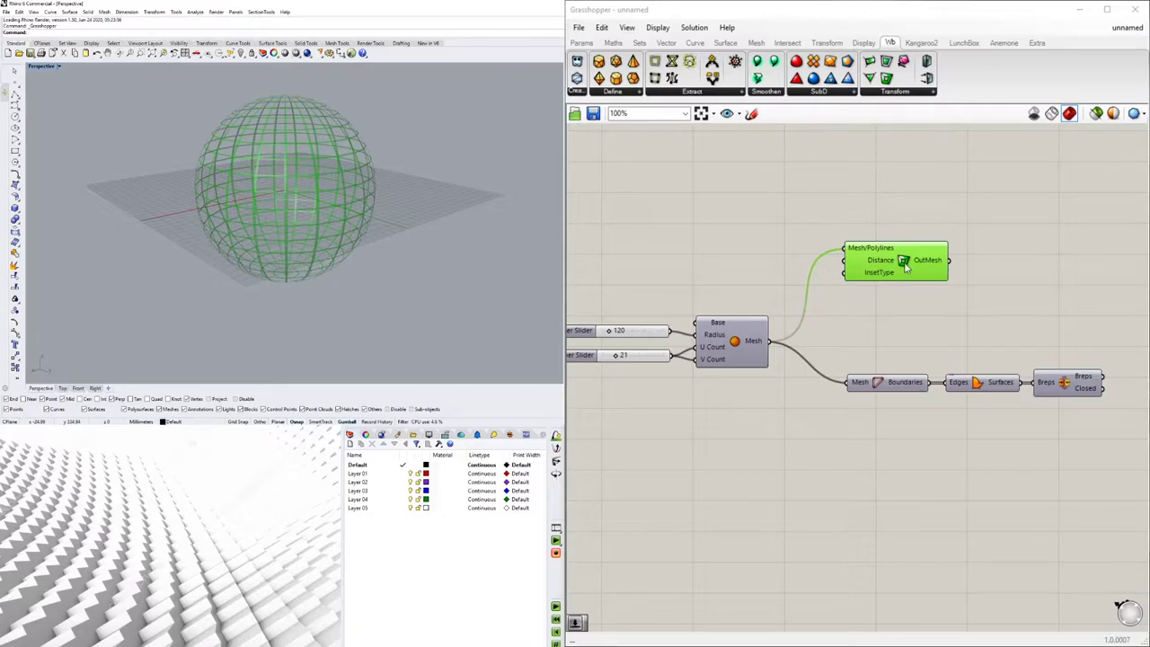
# Step: Add a Weaverbird's Mesh Thicken component and connect the Picture Frame's OutMesh to its Mesh/Curves input
pyautogui.moveTo(971, 282); pyautogui.dragTo(916, 283, button='right')
pyautogui.click(962, 255)
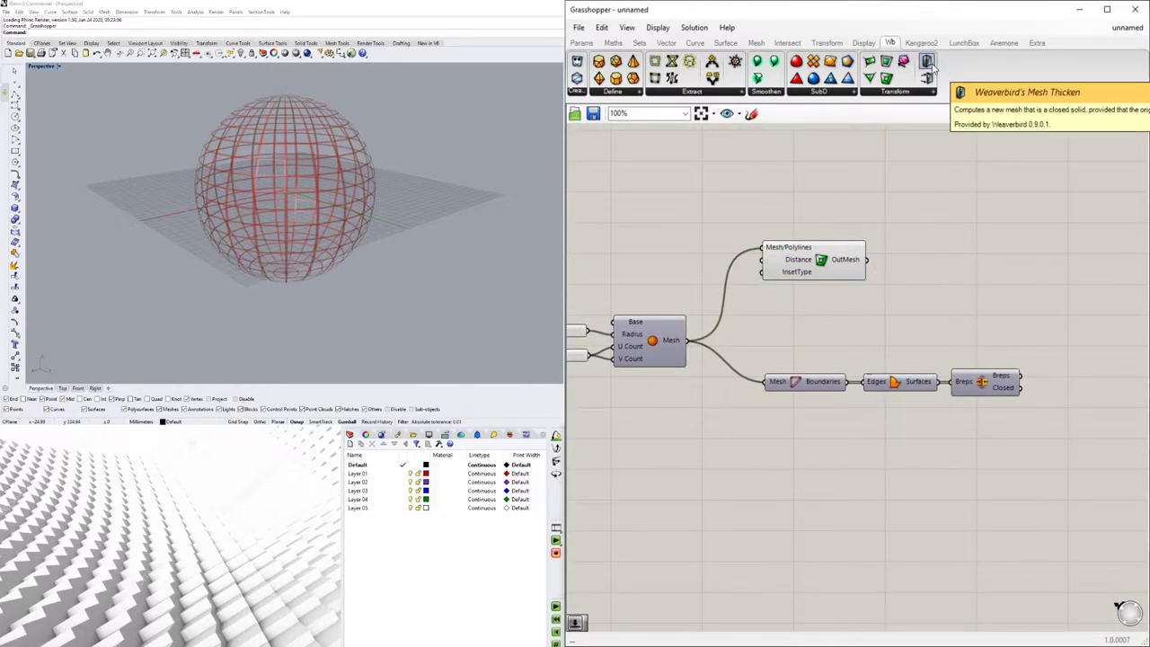
pyautogui.moveTo(933, 68); pyautogui.dragTo(940, 271)
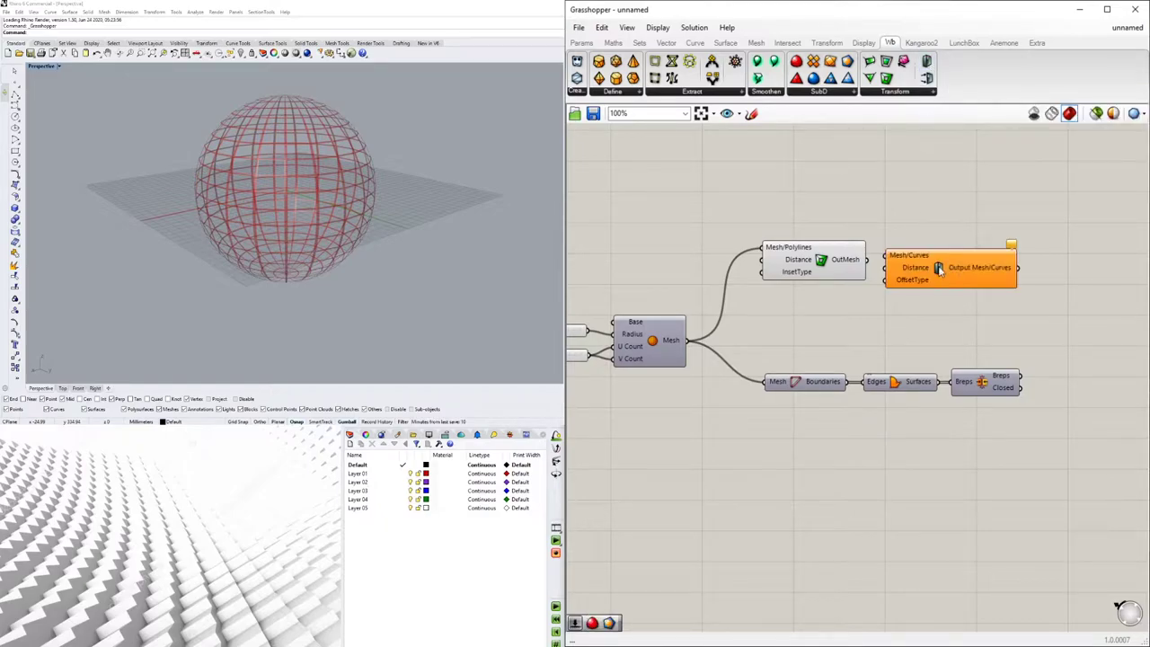
pyautogui.moveTo(867, 262); pyautogui.dragTo(933, 262)
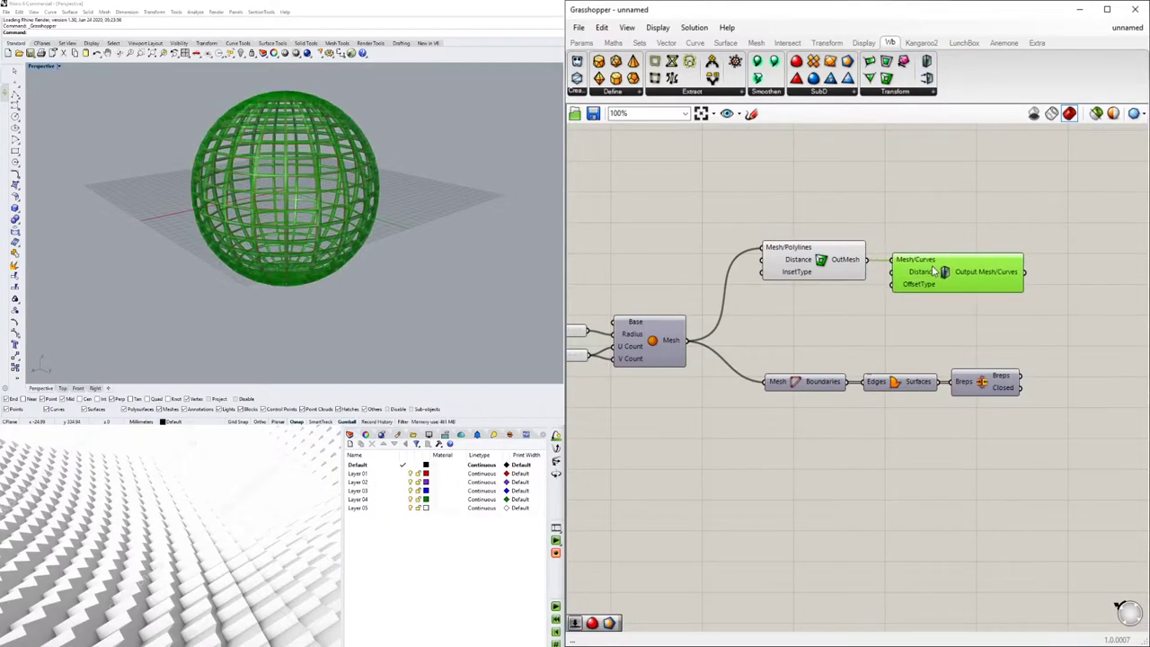
pyautogui.click(928, 248)
# Step: Examine the thickened lattice sphere up close and check the output of Mesh Thicken
pyautogui.moveTo(469, 145); pyautogui.dragTo(492, 178, button='right')
pyautogui.scroll(8, 316, 166)
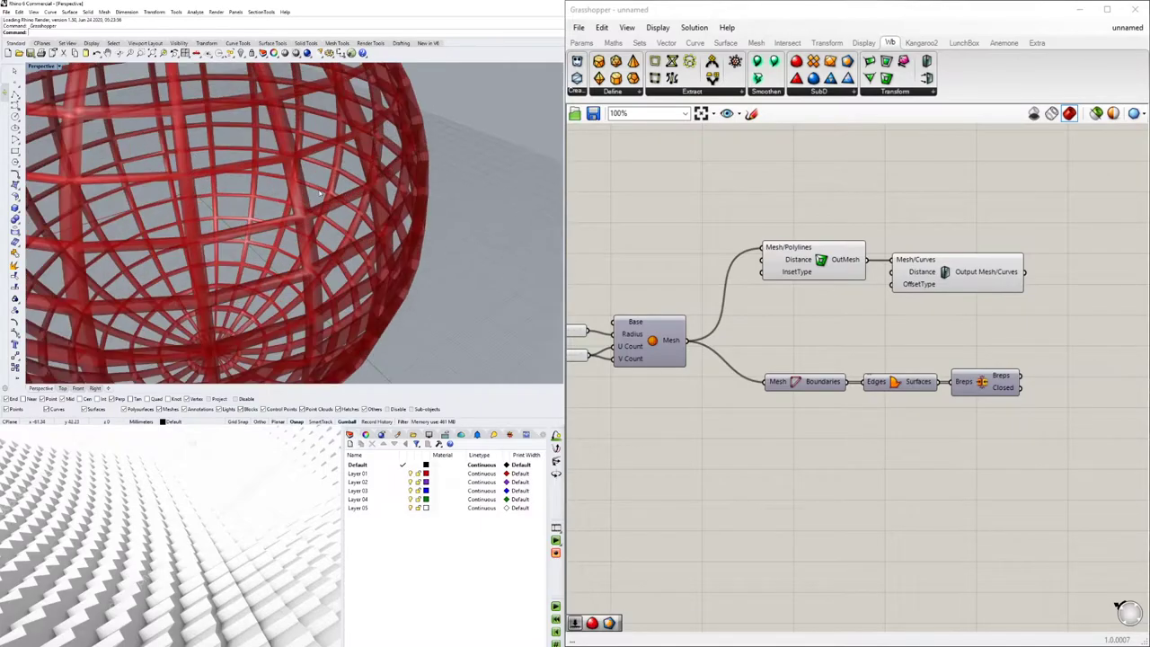
pyautogui.scroll(-4, 306, 202)
pyautogui.moveTo(306, 200); pyautogui.dragTo(377, 193, button='right')
pyautogui.moveTo(1031, 272); pyautogui.dragTo(932, 269, button='right')
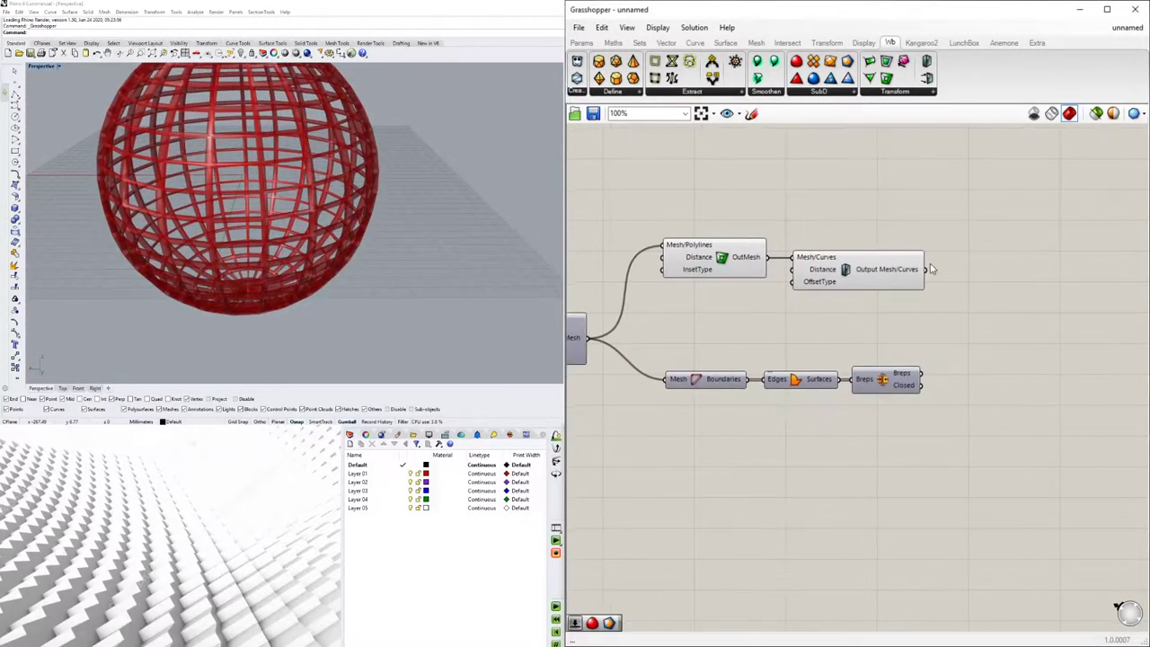
pyautogui.moveTo(921, 272)
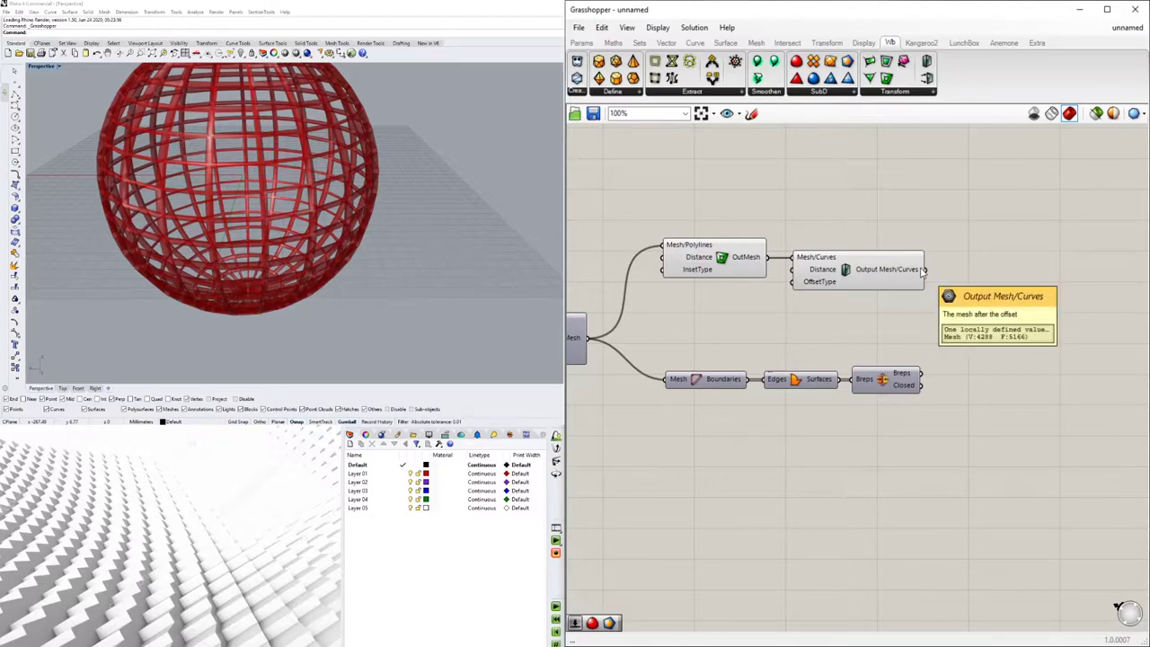
# Step: Move the Face Boundaries, Boundary Surfaces and Brep Join components after Mesh Thicken and connect its Output Mesh/Curves to the Face Boundaries Mesh input
pyautogui.moveTo(958, 389); pyautogui.dragTo(899, 403, button='right')
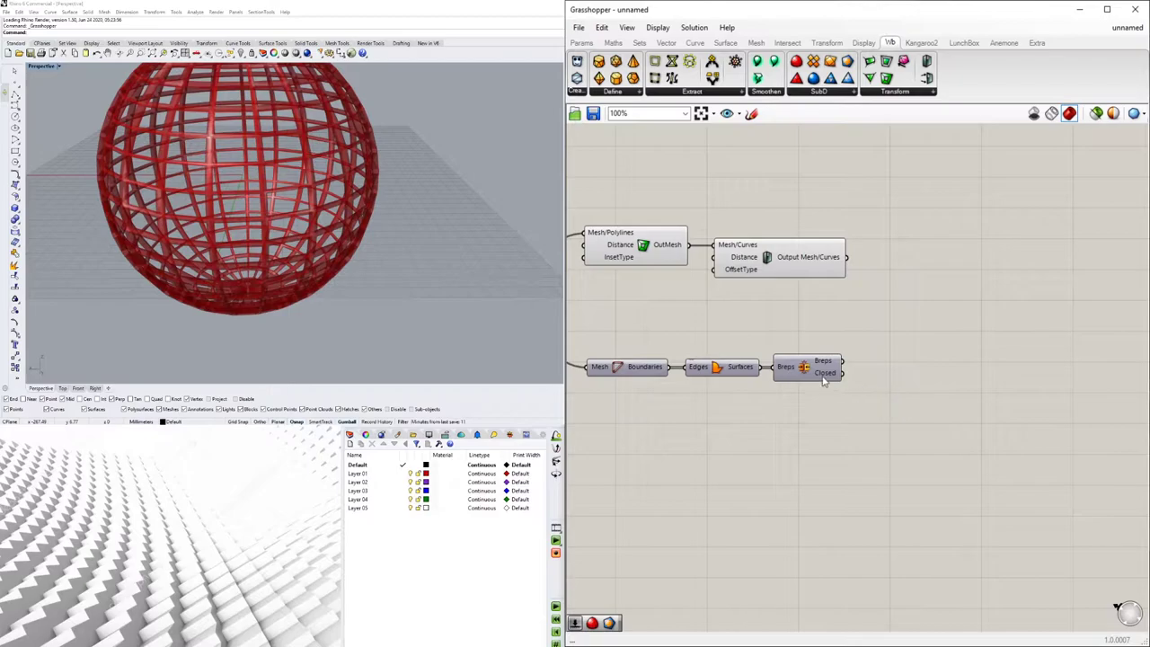
pyautogui.moveTo(845, 266)
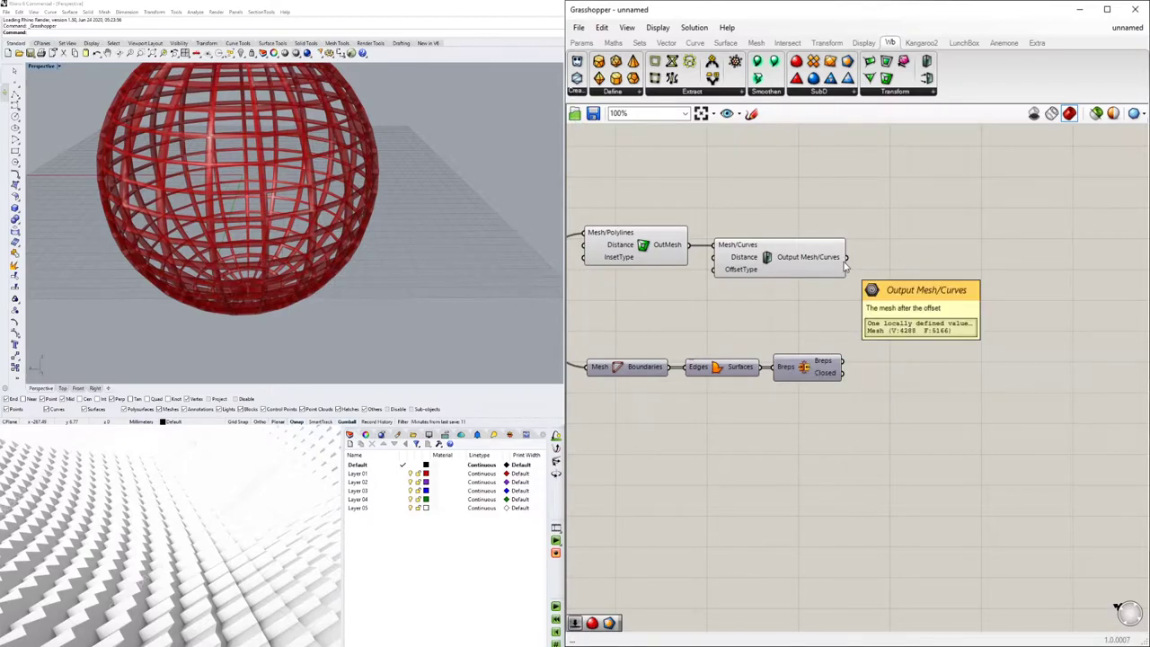
pyautogui.click(784, 259)
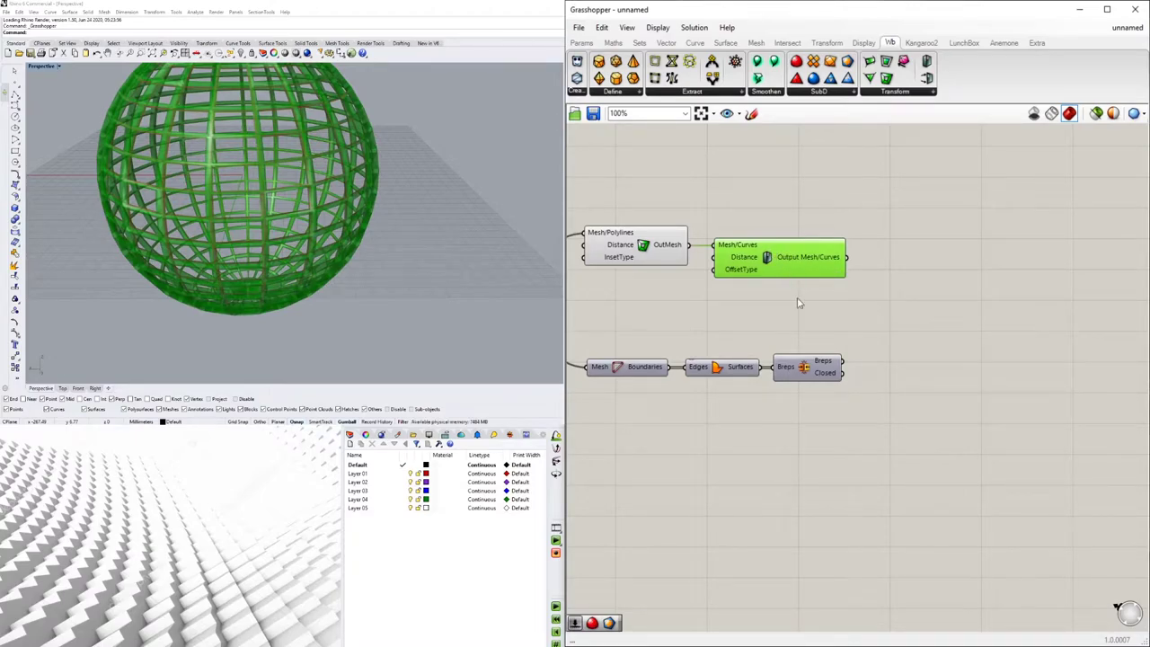
pyautogui.scroll(-1, 865, 407)
pyautogui.moveTo(888, 423); pyautogui.dragTo(964, 249)
pyautogui.scroll(1, 855, 286)
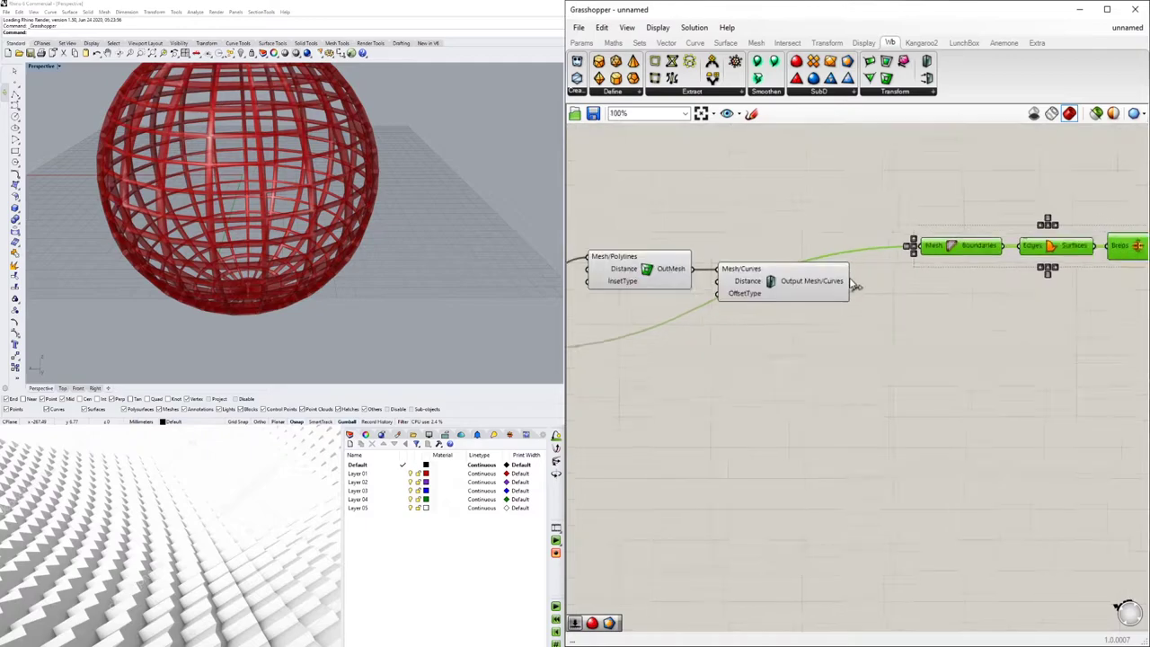
pyautogui.scroll(1, 855, 286)
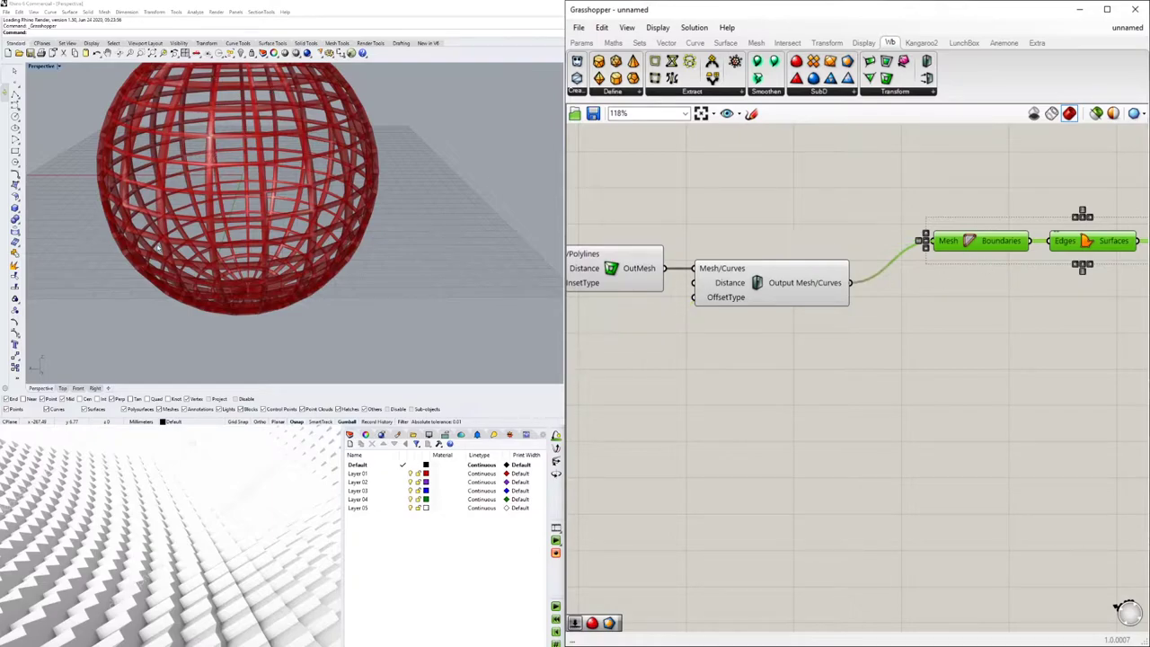
pyautogui.click(511, 637)
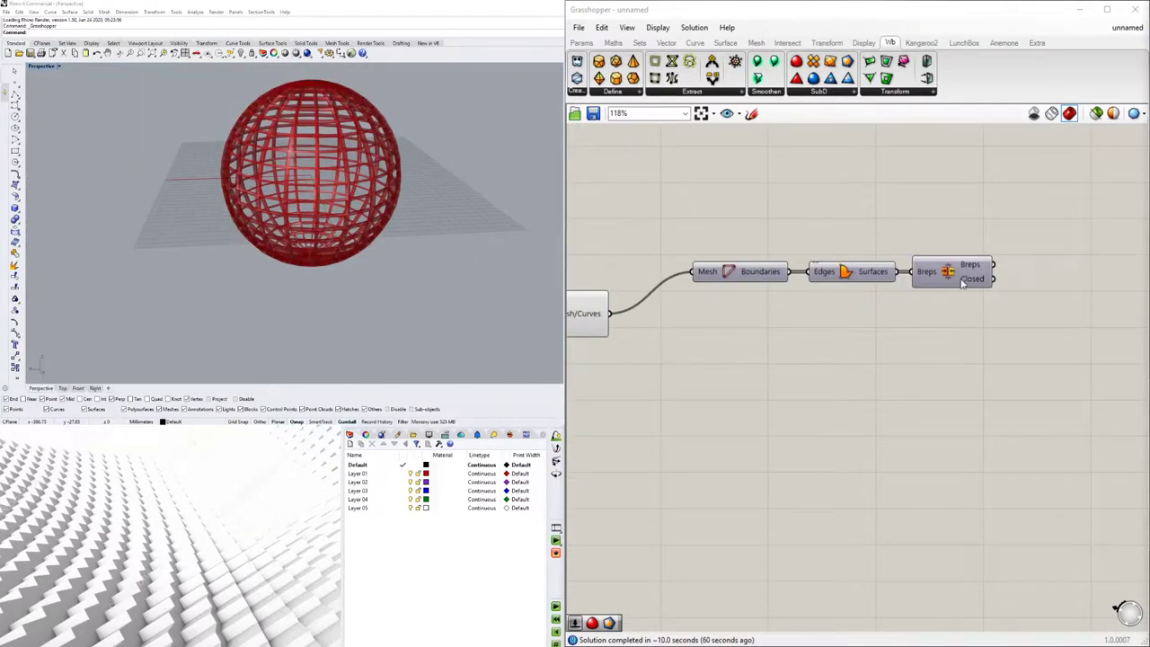
# Step: Turn on the Brep Join preview and hide the previews of the Picture Frame and Mesh Thicken components
pyautogui.rightClick(952, 273)
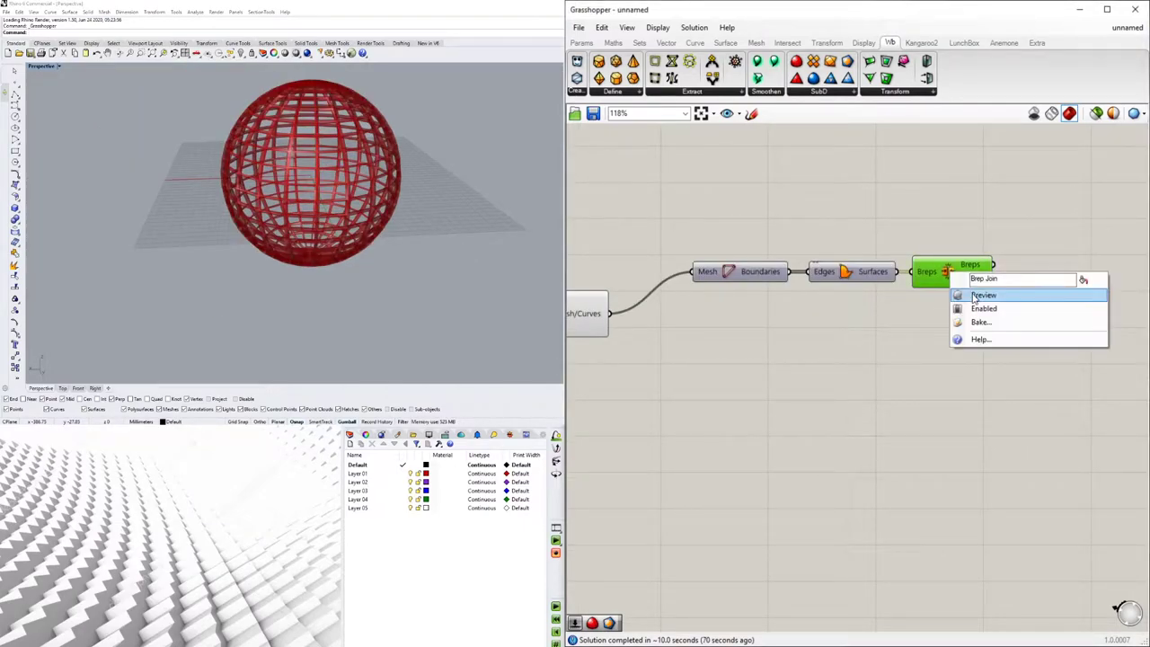
pyautogui.click(974, 296)
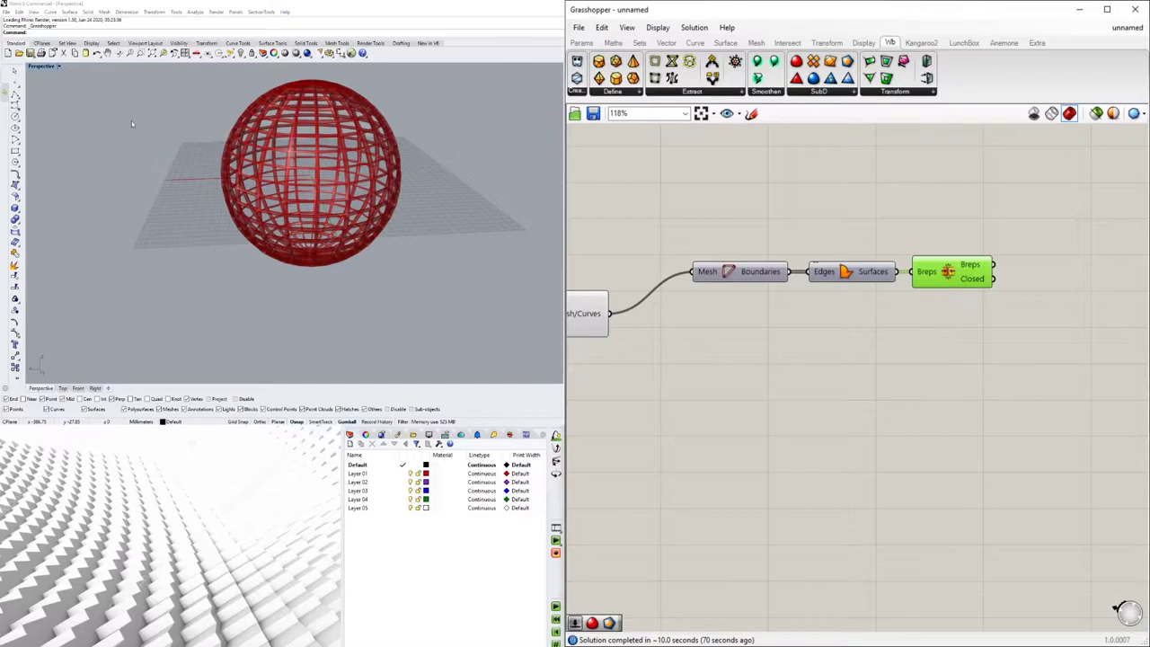
pyautogui.scroll(-5, 753, 333)
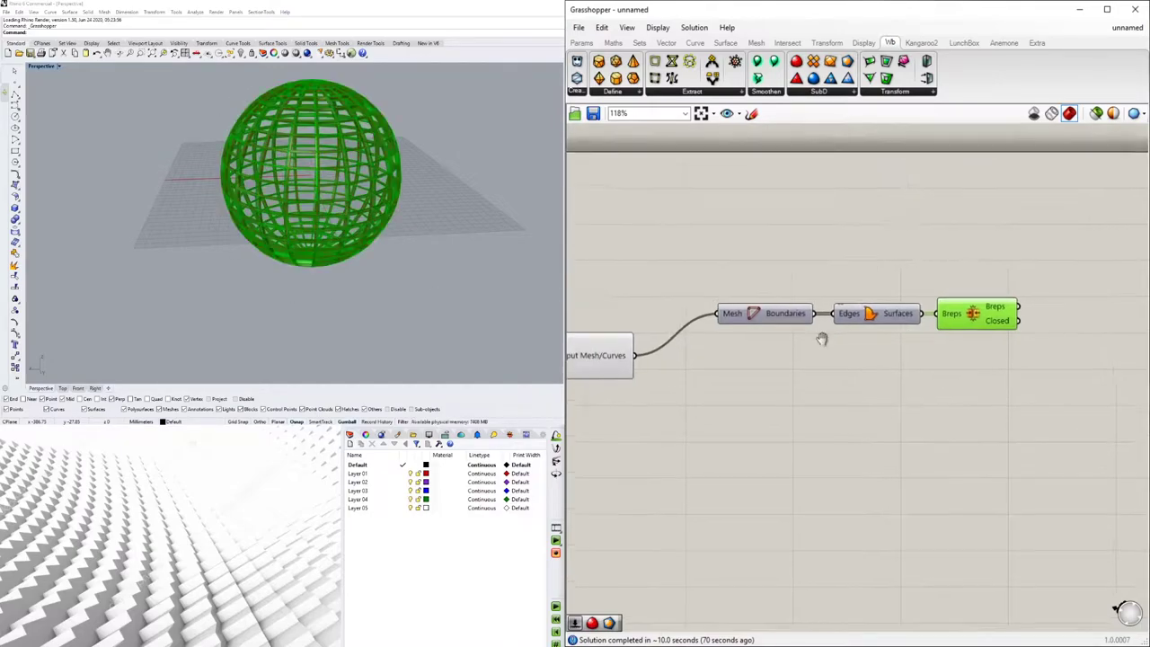
pyautogui.moveTo(1048, 352); pyautogui.dragTo(836, 275)
pyautogui.middleClick(836, 275)
pyautogui.click(877, 237)
# Step: Shift the Face Boundaries, Boundary Surfaces and Brep Join components together, and inspect the joined lattice sphere up close
pyautogui.click(1129, 349)
pyautogui.moveTo(1131, 353); pyautogui.dragTo(834, 249)
pyautogui.moveTo(823, 316); pyautogui.dragTo(802, 358)
pyautogui.click(809, 459)
pyautogui.scroll(8, 348, 184)
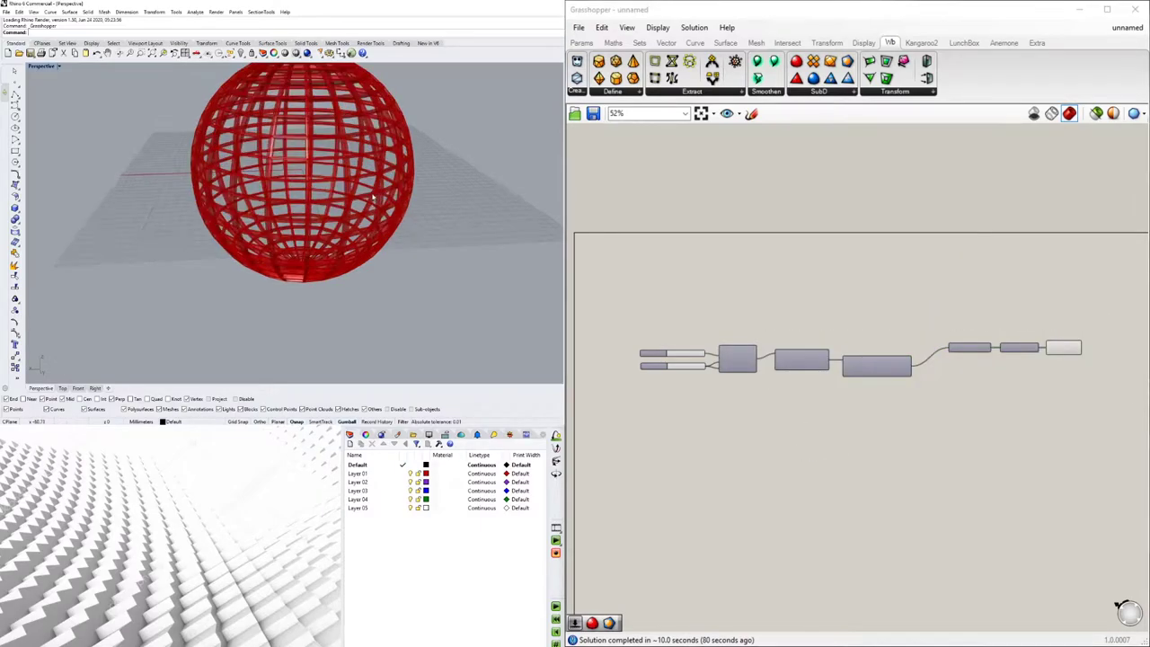
pyautogui.scroll(-3, 346, 199)
pyautogui.moveTo(349, 200); pyautogui.dragTo(384, 158, button='right')
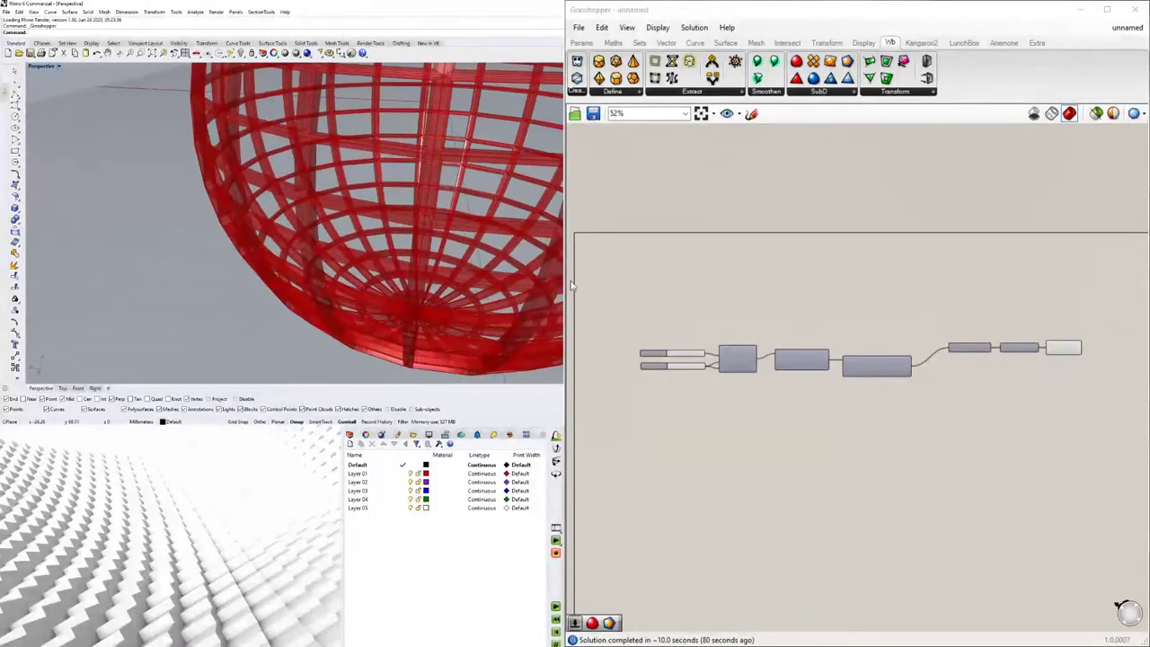
# Step: Line up the Face Boundaries, Boundary Surfaces and Brep Join components in a row with Mesh Thicken
pyautogui.scroll(-3, 791, 503)
pyautogui.moveTo(790, 503); pyautogui.dragTo(710, 461, button='right')
pyautogui.scroll(4, 914, 426)
pyautogui.moveTo(1035, 393); pyautogui.dragTo(897, 309)
pyautogui.click(902, 339)
pyautogui.click(902, 333)
pyautogui.moveTo(1067, 375); pyautogui.dragTo(906, 314)
pyautogui.moveTo(909, 333); pyautogui.dragTo(886, 354)
pyautogui.click(778, 401)
pyautogui.moveTo(668, 391); pyautogui.dragTo(816, 380, button='right')
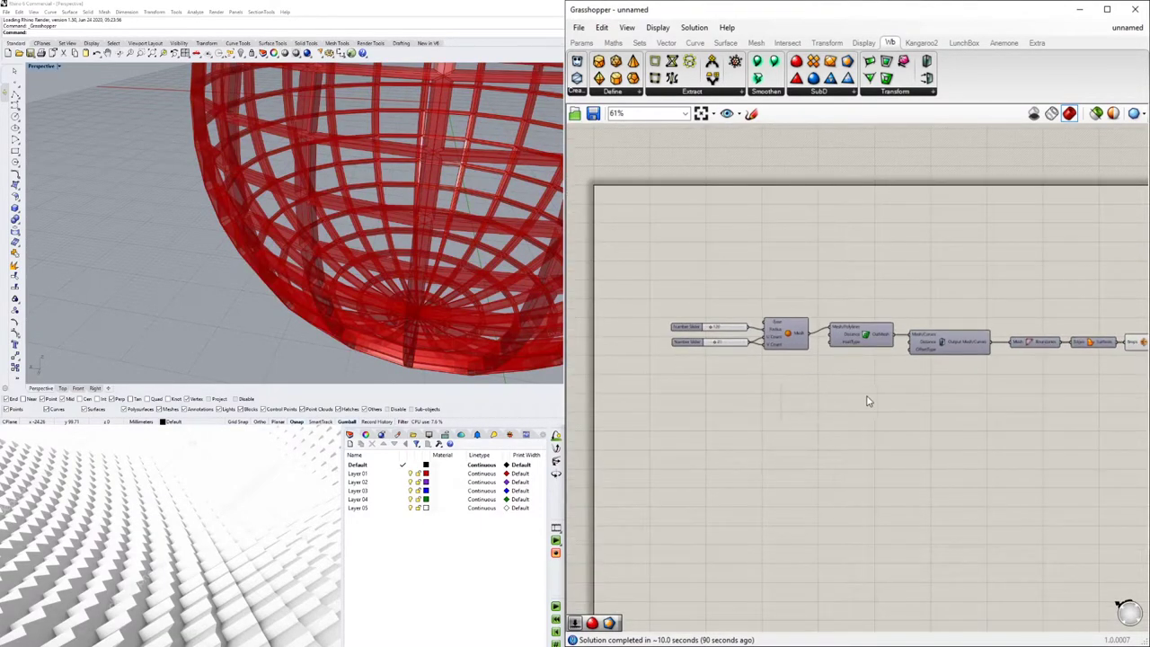
# Step: Set the number slider feeding the Mesh Sphere's U Count and V Count to 15 and view the whole lattice
pyautogui.click(466, 233)
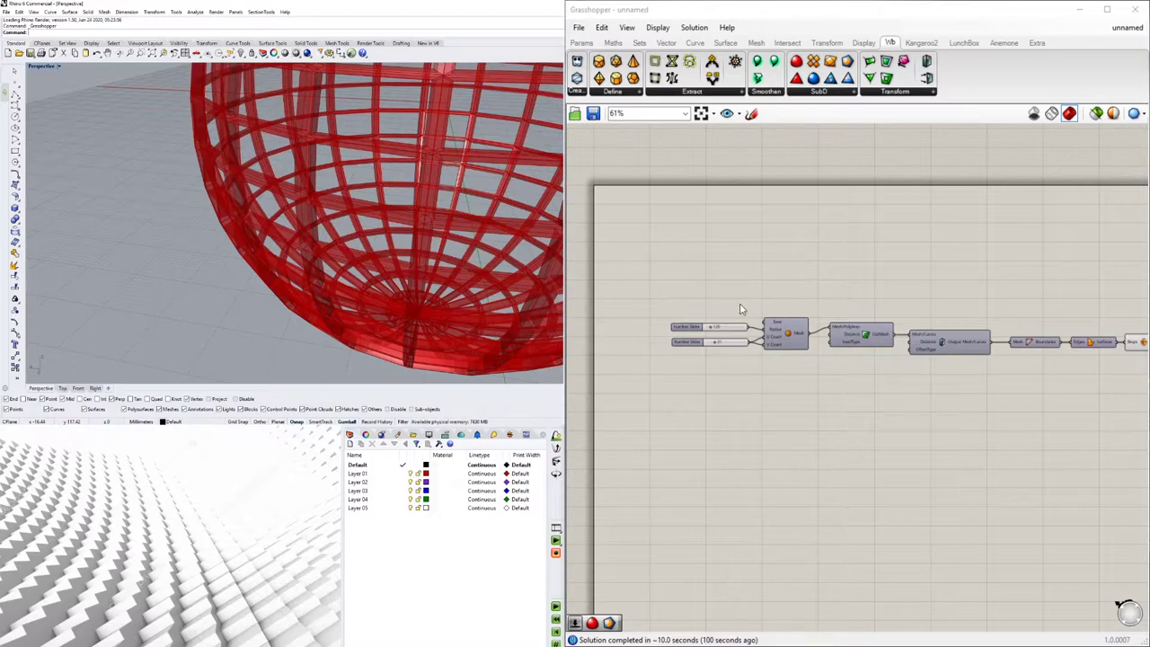
pyautogui.scroll(4, 796, 310)
pyautogui.moveTo(788, 386); pyautogui.dragTo(904, 362, button='right')
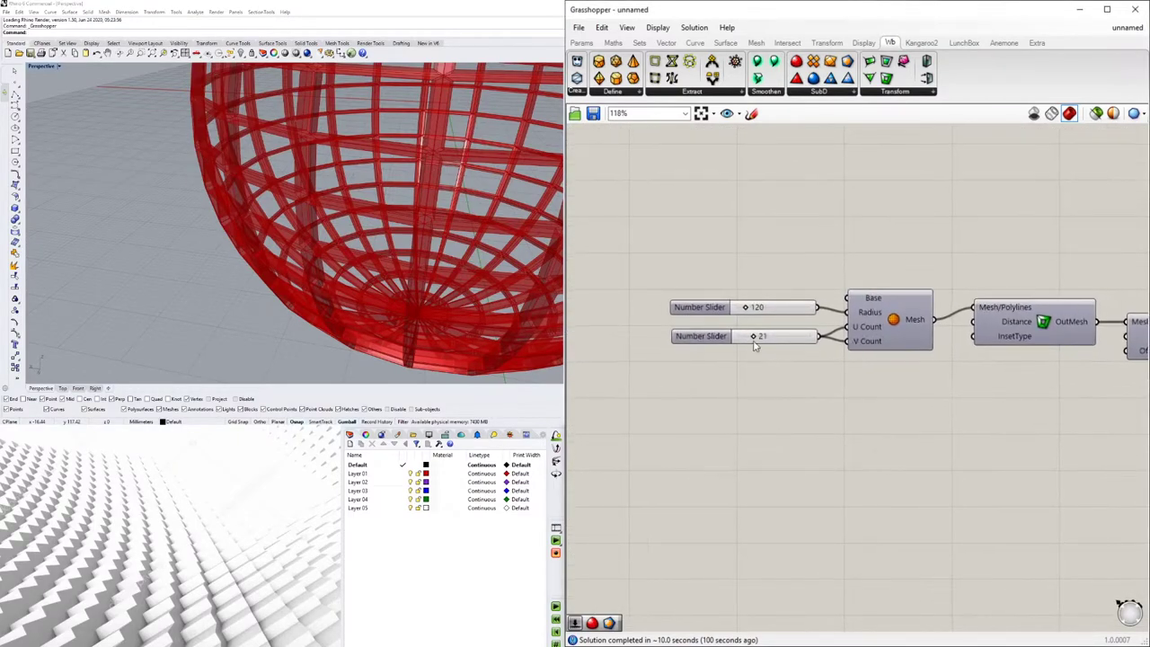
pyautogui.click(710, 307)
pyautogui.click(848, 253)
pyautogui.doubleClick(769, 341)
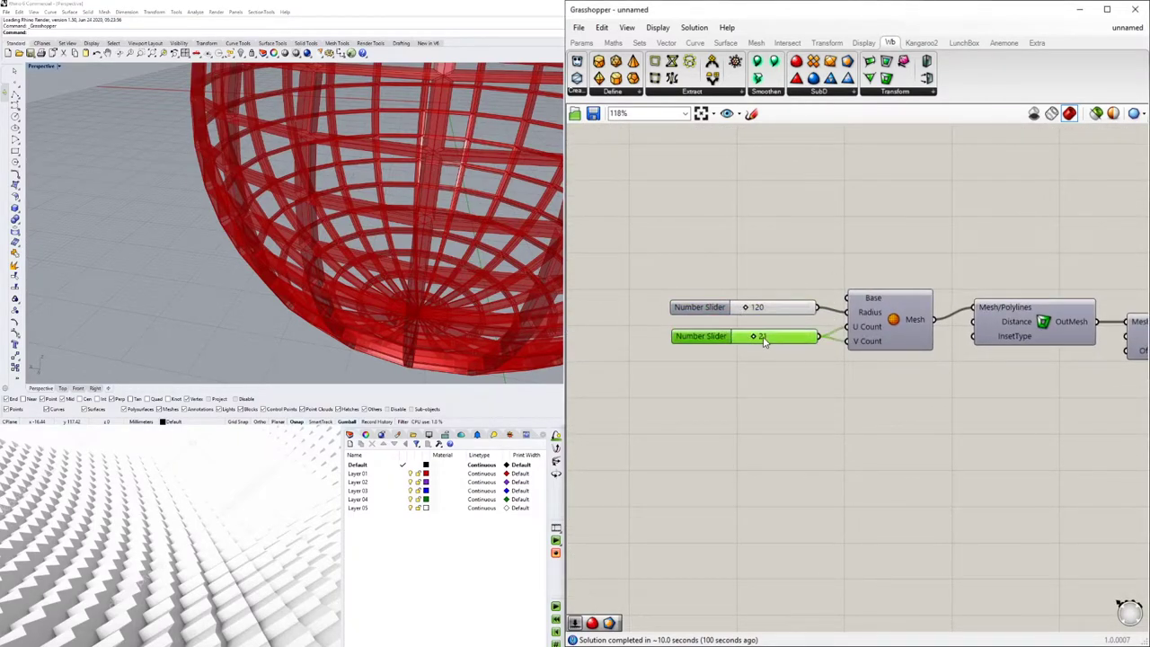
pyautogui.write('15')
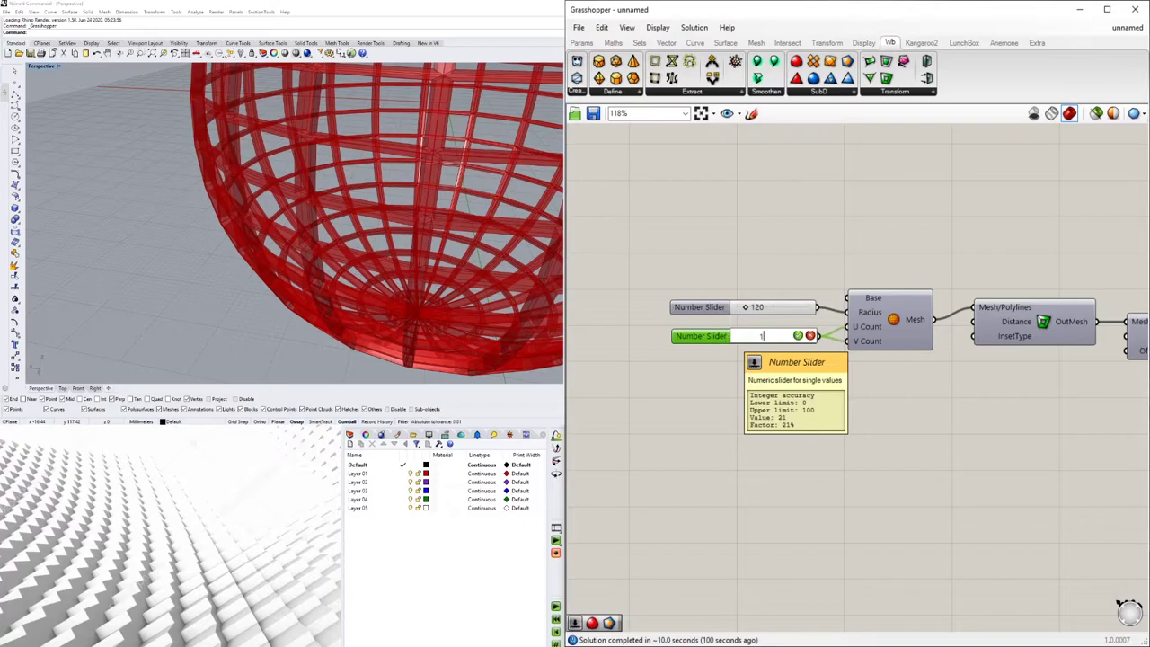
pyautogui.press('Return')
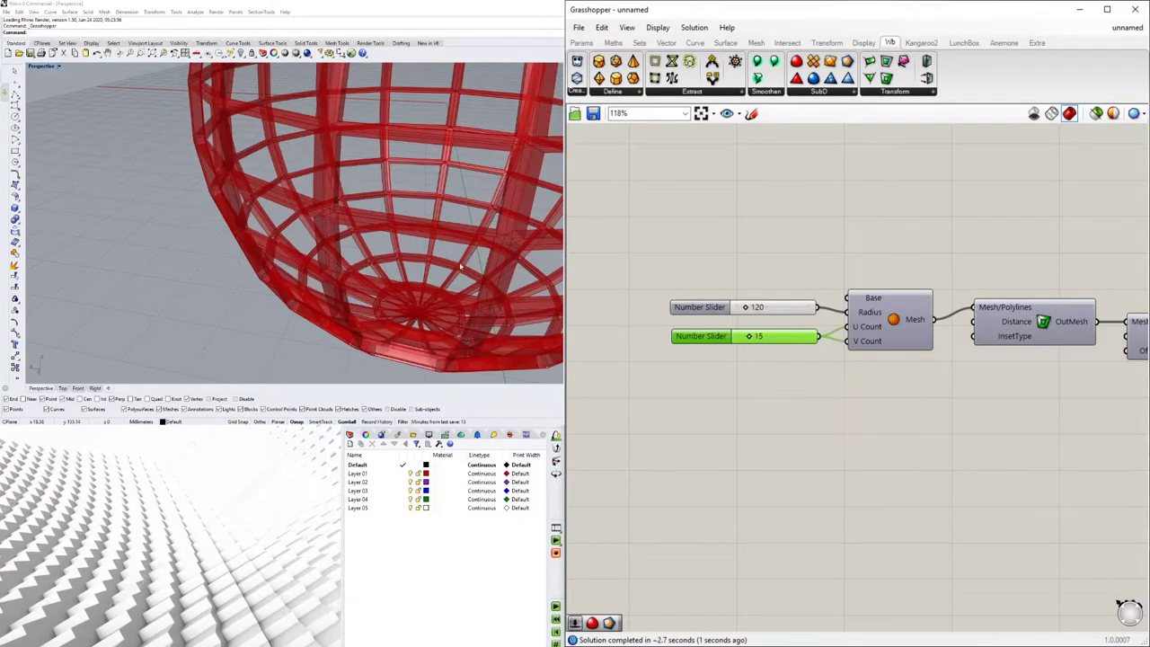
pyautogui.scroll(-5, 391, 222)
pyautogui.keyDown('shift'); pyautogui.moveTo(392, 222); pyautogui.dragTo(274, 259, button='right'); pyautogui.keyUp('shift')
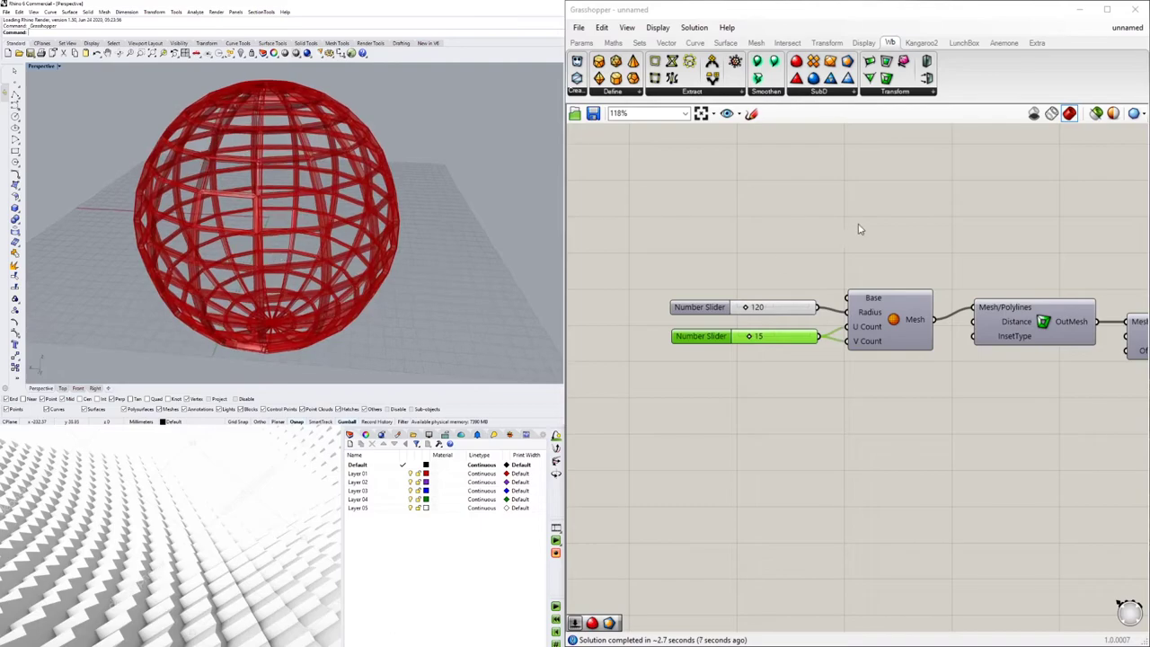
# Step: Move the three surface-conversion components slightly closer to Mesh Thicken's output
pyautogui.click(861, 228)
pyautogui.scroll(-4, 870, 228)
pyautogui.moveTo(1065, 251); pyautogui.dragTo(731, 255, button='right')
pyautogui.scroll(-1, 808, 270)
pyautogui.moveTo(818, 272); pyautogui.dragTo(1033, 277, button='right')
pyautogui.scroll(4, 1034, 277)
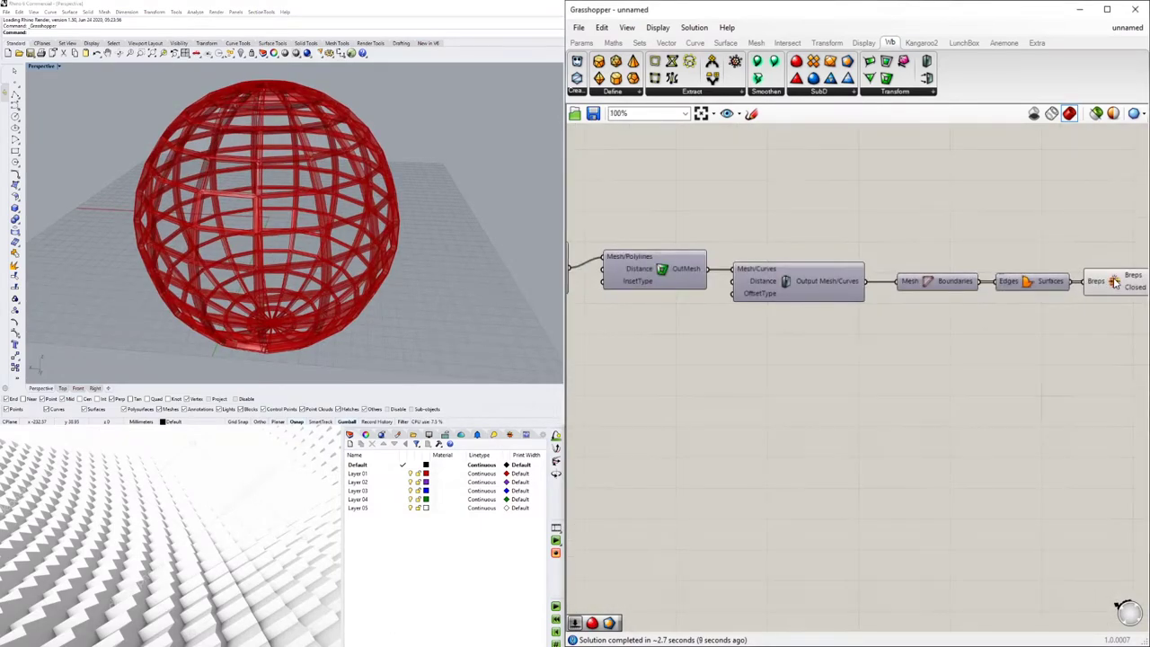
pyautogui.moveTo(1134, 311); pyautogui.dragTo(897, 248)
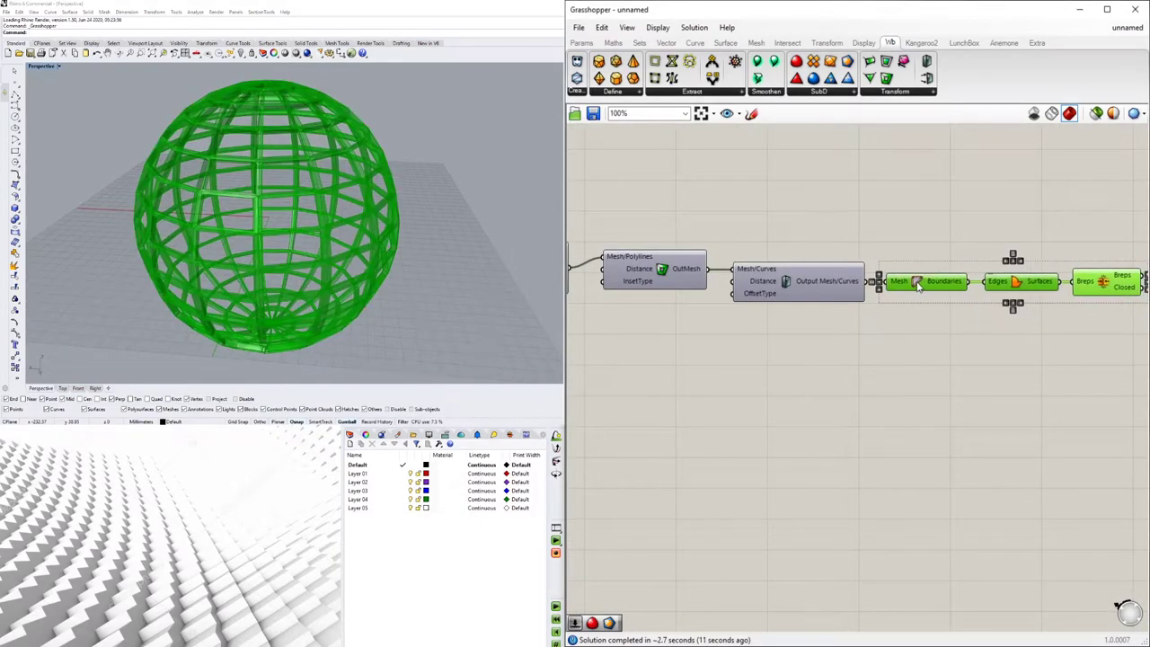
pyautogui.click(1007, 351)
# Step: Bring the Picture Frame and everything downstream into line with the Mesh Sphere, and nudge Brep Join away from Boundary Surfaces
pyautogui.scroll(-3, 1030, 353)
pyautogui.moveTo(1082, 379); pyautogui.dragTo(775, 303)
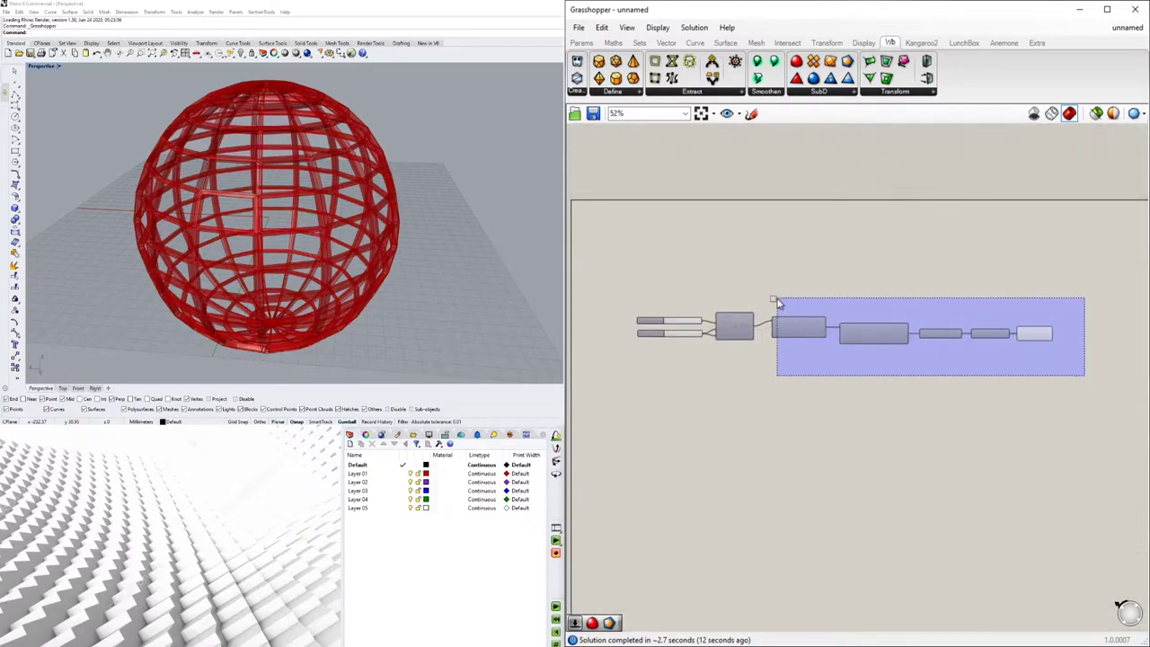
pyautogui.scroll(2, 751, 334)
pyautogui.click(868, 318)
pyautogui.scroll(-2, 868, 318)
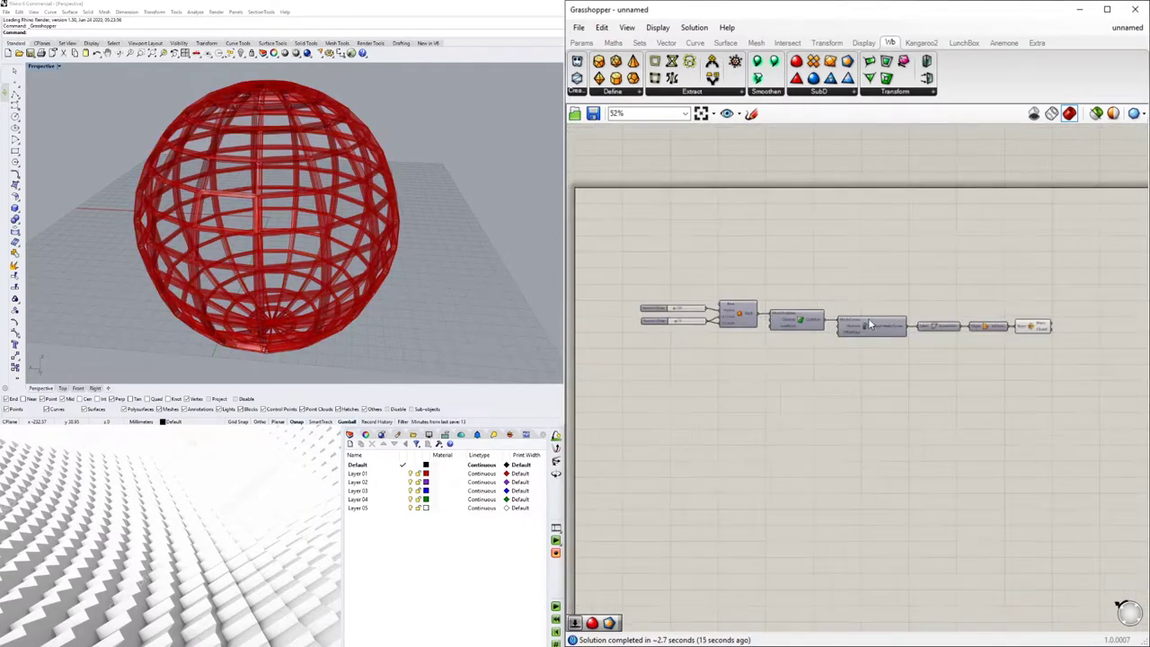
pyautogui.scroll(3, 721, 305)
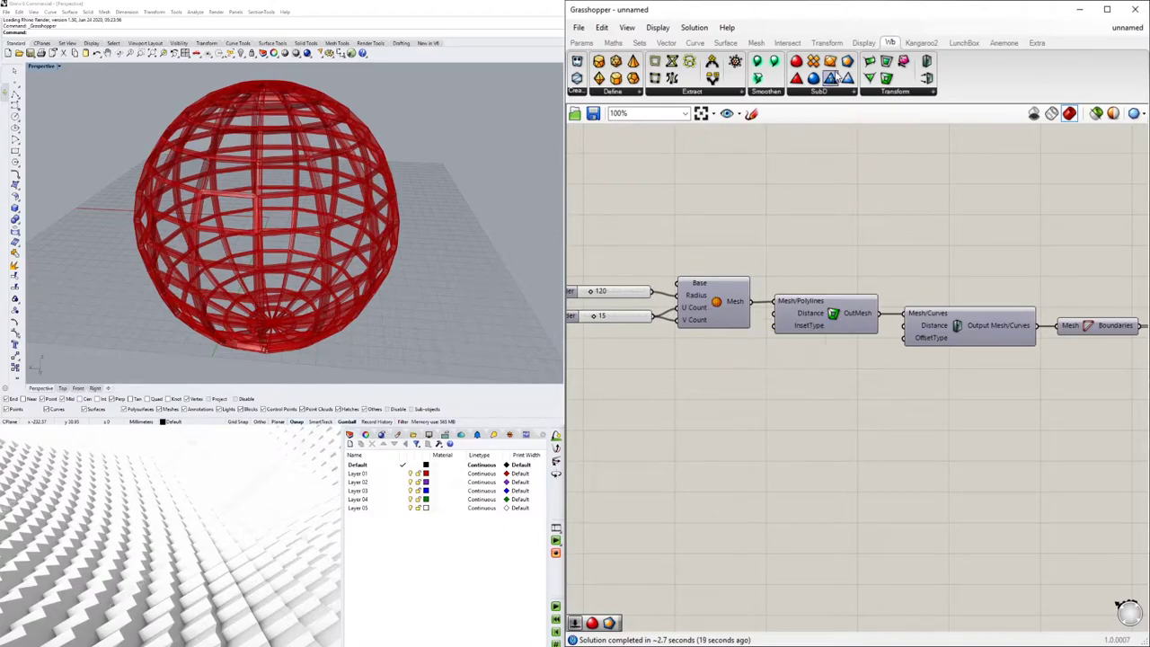
pyautogui.scroll(-3, 783, 221)
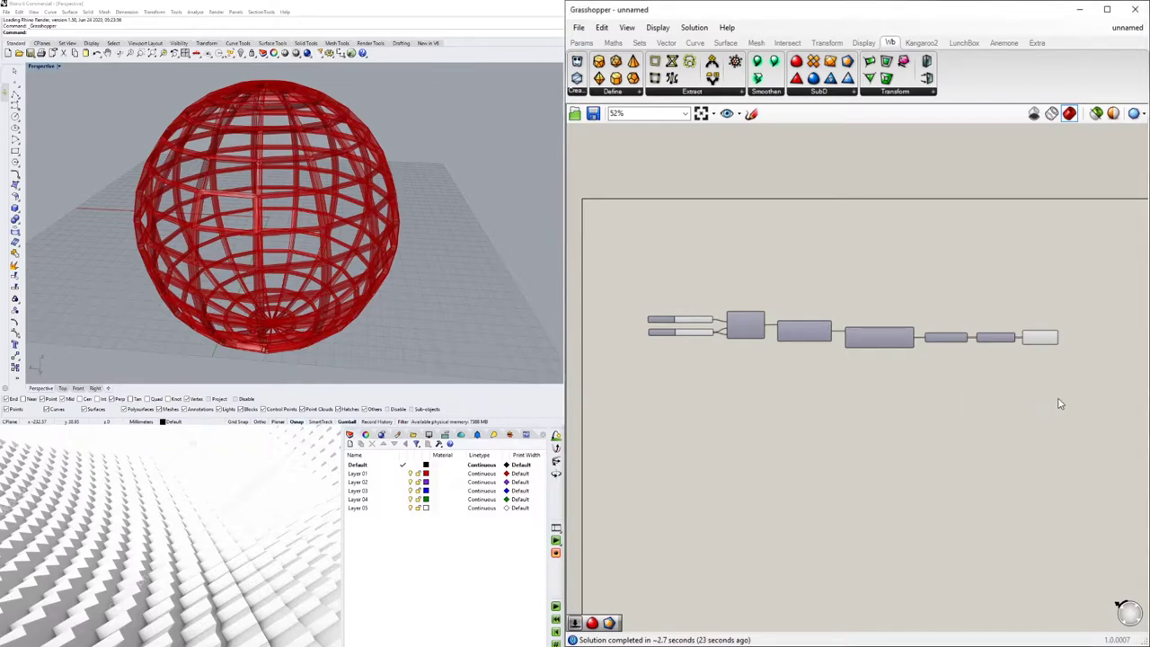
pyautogui.moveTo(1096, 387); pyautogui.dragTo(695, 235)
pyautogui.click(803, 347)
pyautogui.scroll(5, 976, 241)
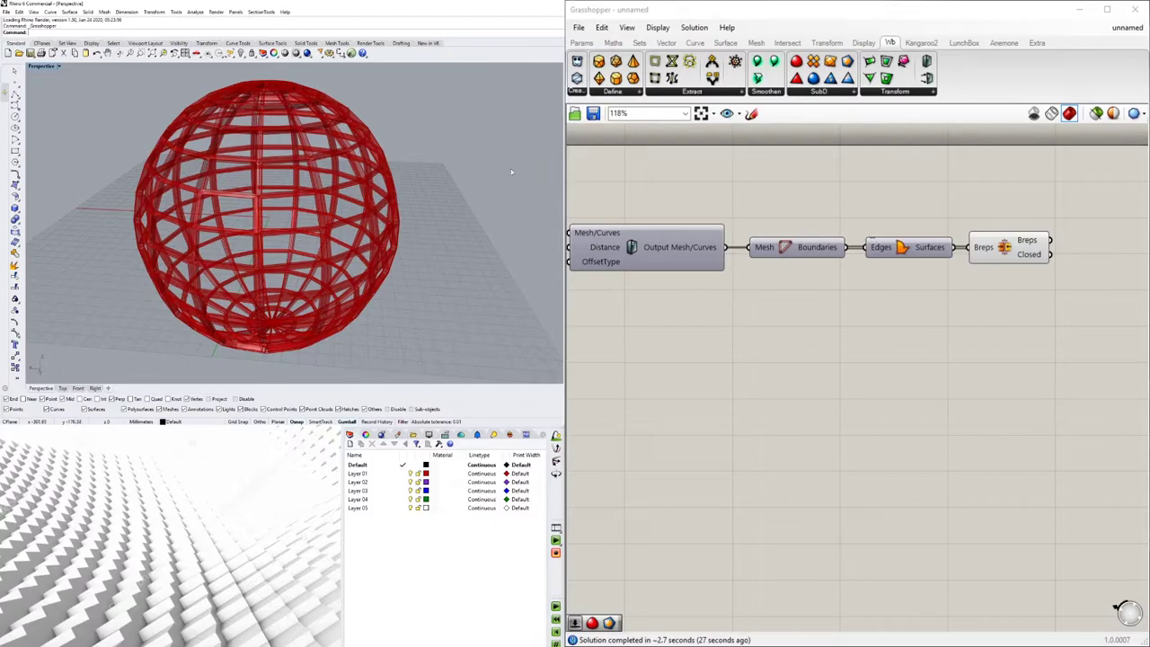
pyautogui.moveTo(250, 259); pyautogui.dragTo(277, 203, button='right')
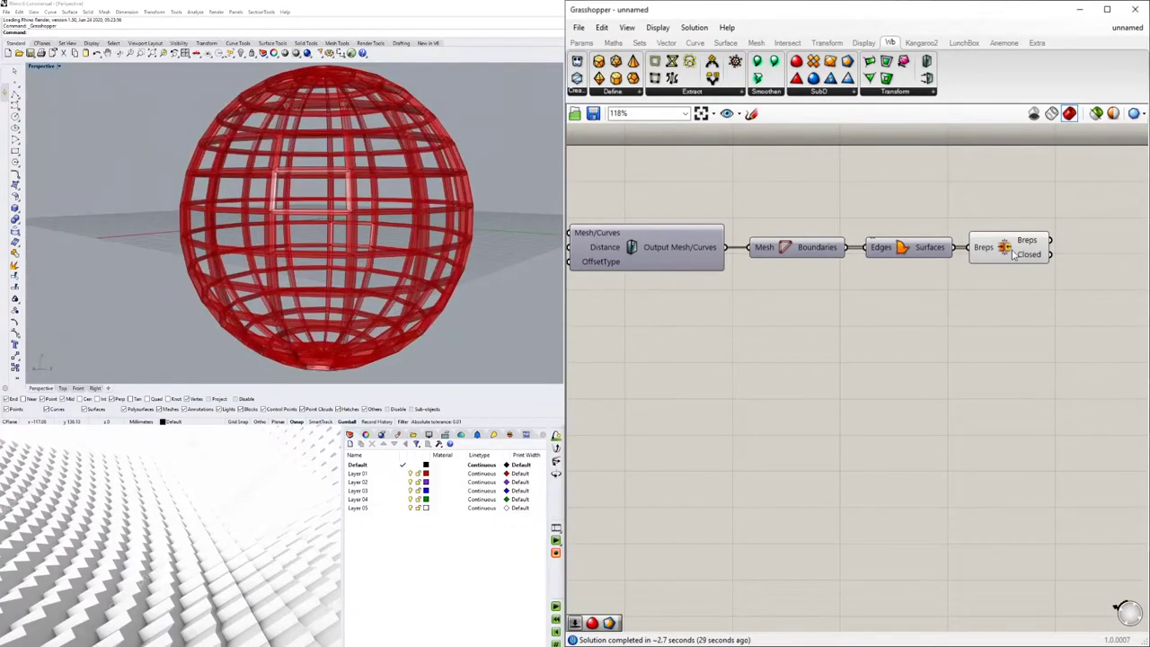
pyautogui.moveTo(1010, 250); pyautogui.dragTo(1018, 252)
pyautogui.click(970, 310)
# Step: Make Layer 01 the current layer in Rhino, rename it DOME and set its color to black
pyautogui.moveTo(432, 270); pyautogui.dragTo(448, 526, button='right')
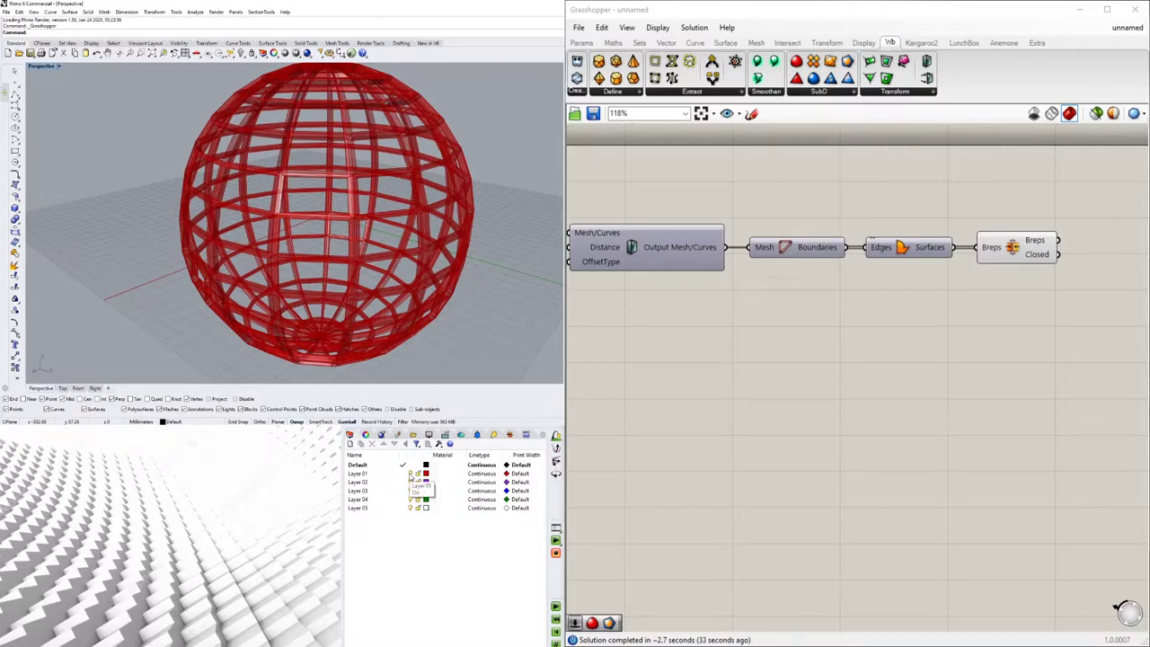
pyautogui.doubleClick(364, 473)
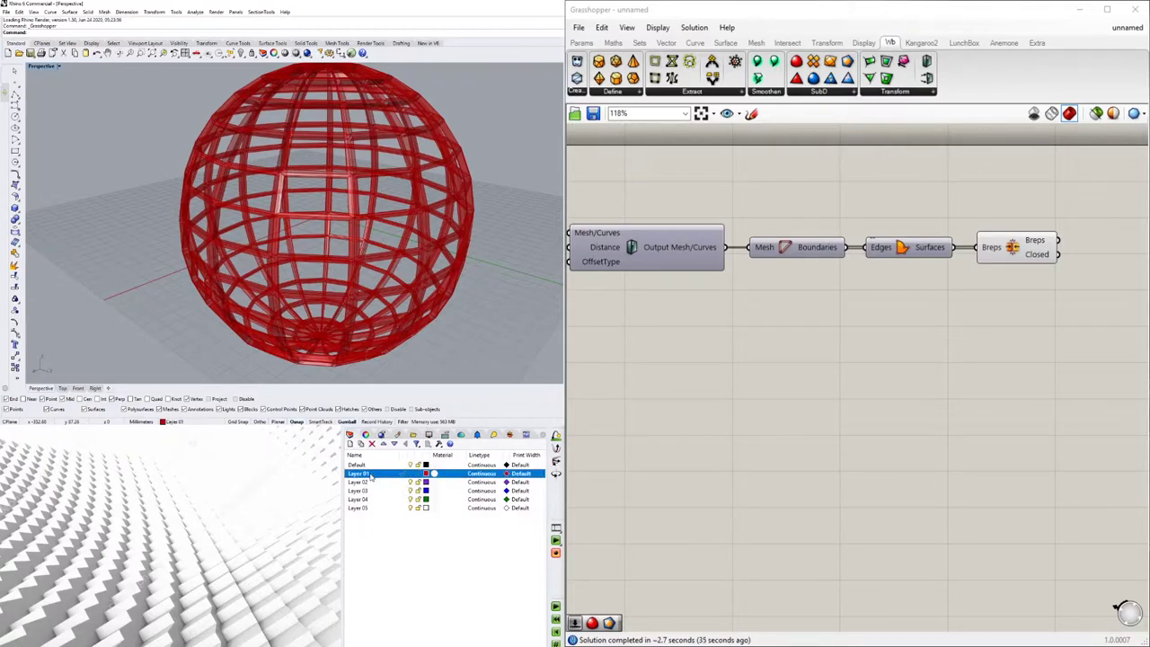
pyautogui.write('DOME')
pyautogui.press('Return')
pyautogui.click(426, 474)
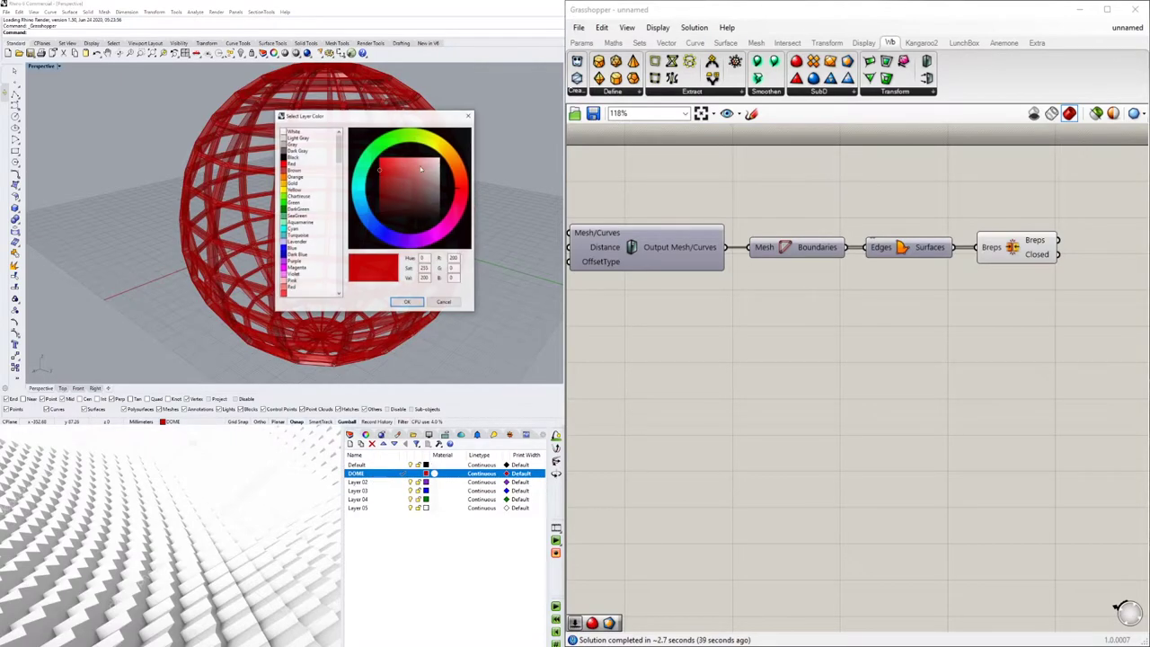
pyautogui.click(406, 302)
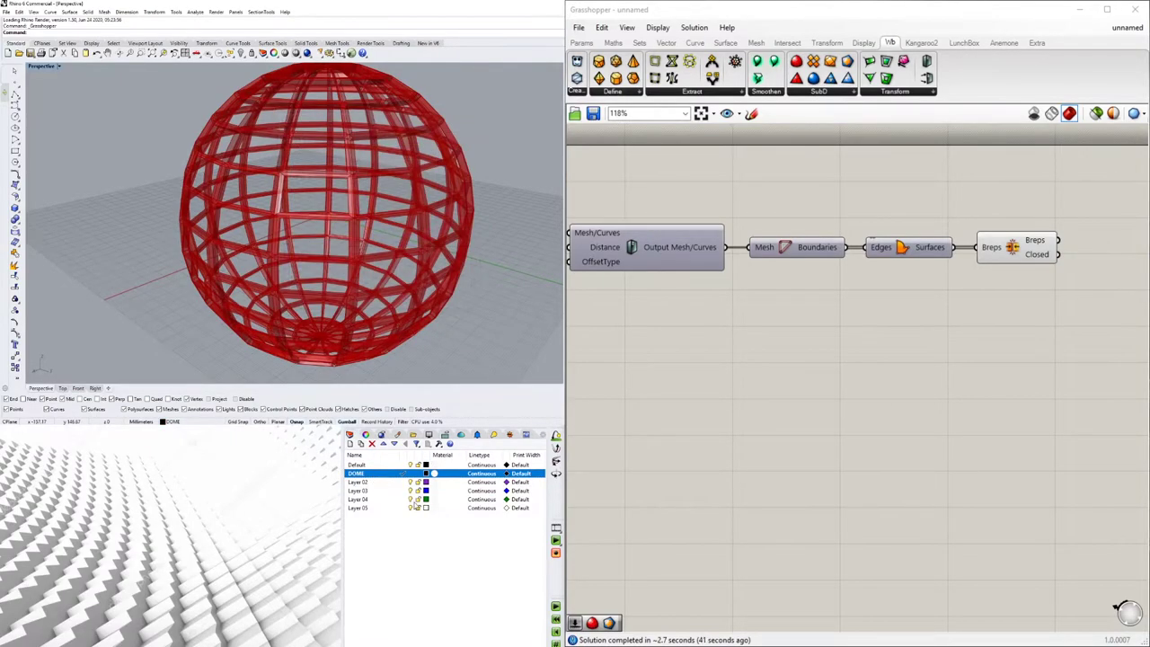
# Step: Bake the Brep Join result onto the DOME layer and turn off the Grasshopper geometry preview
pyautogui.click(1015, 249)
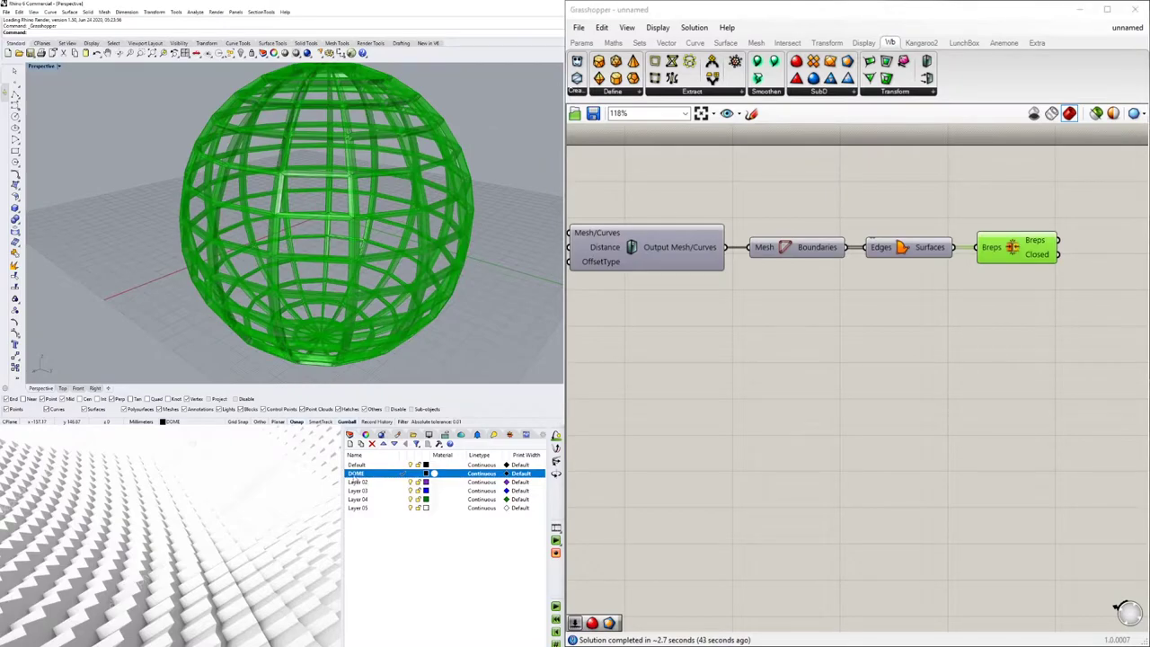
pyautogui.middleClick(1011, 247)
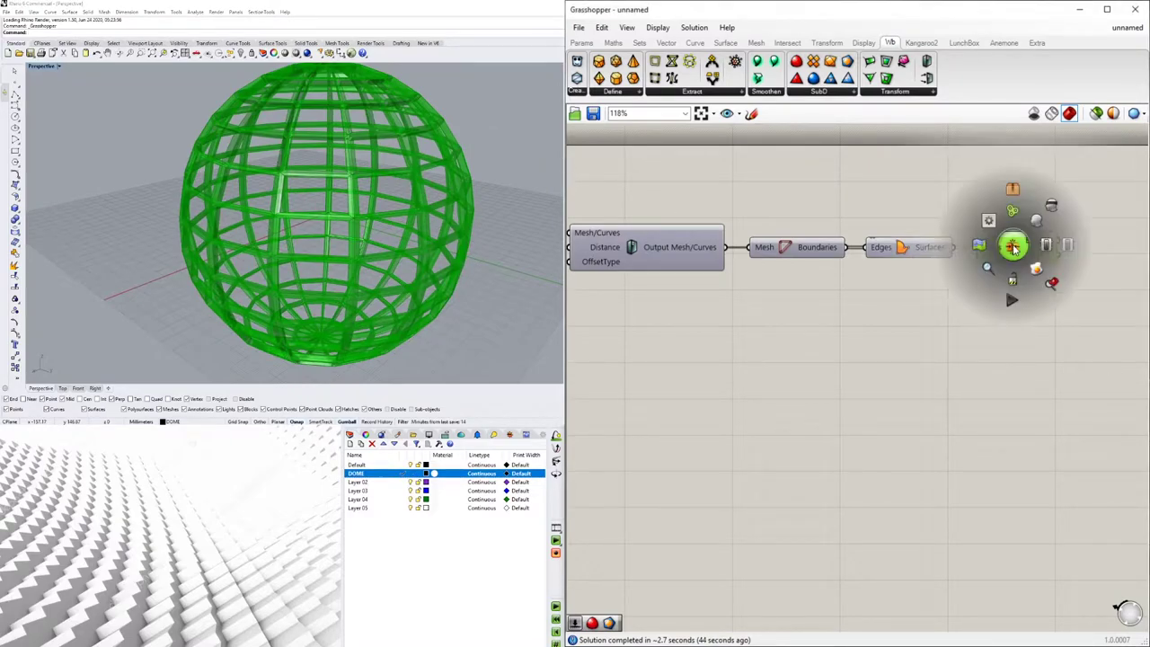
pyautogui.click(1036, 271)
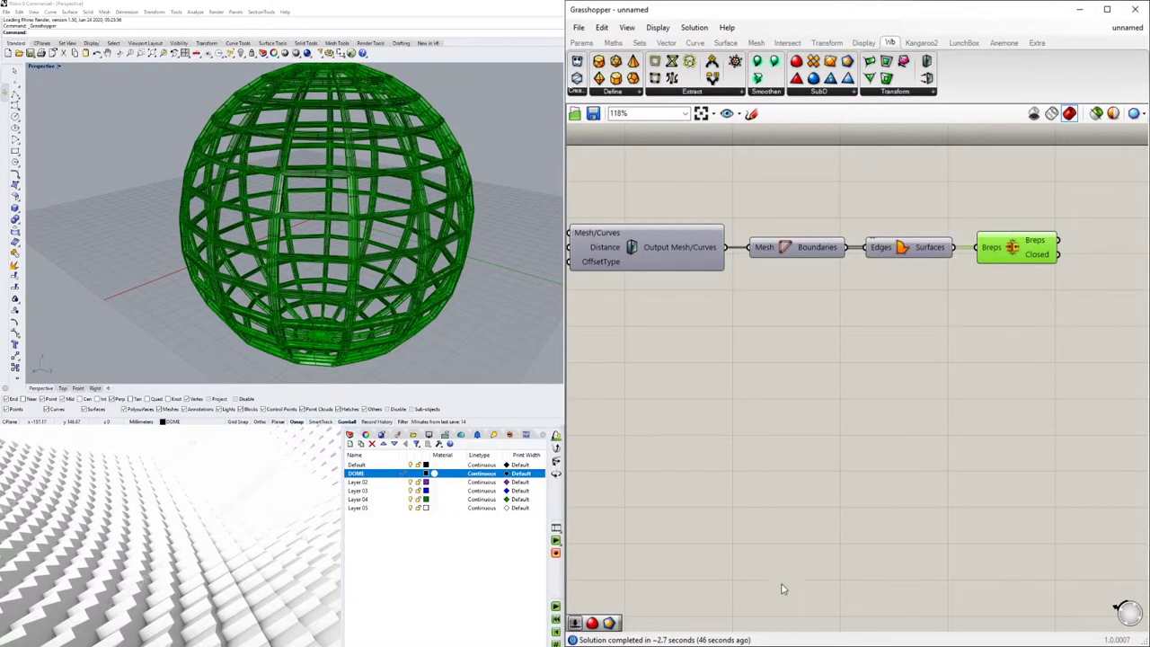
pyautogui.click(1034, 114)
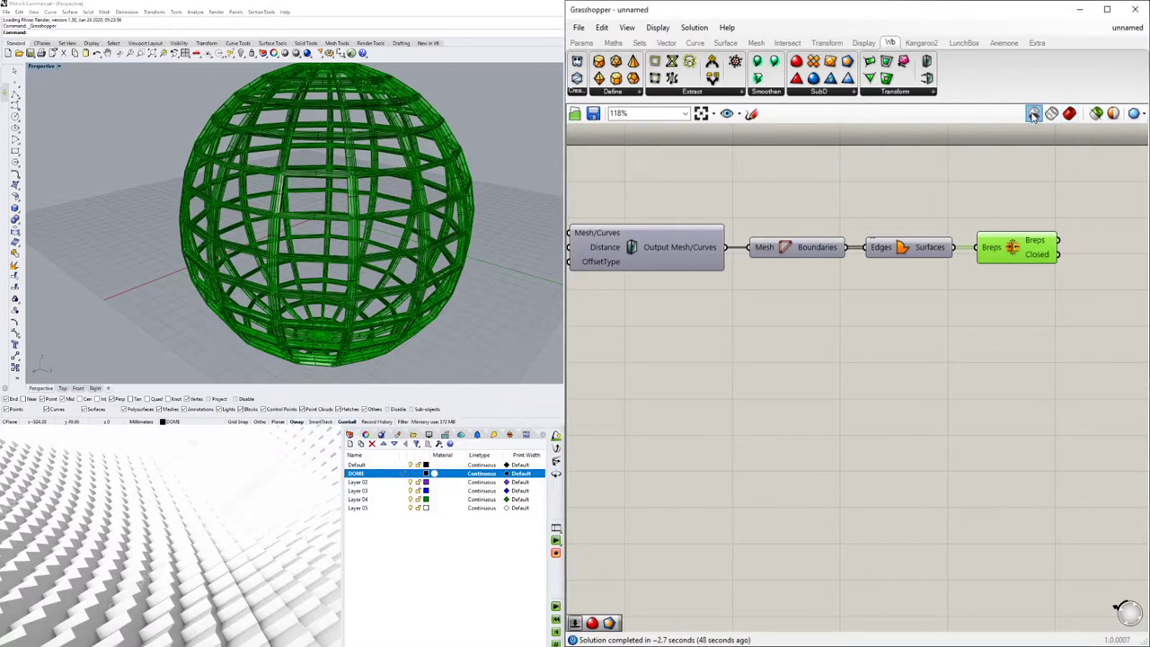
pyautogui.moveTo(418, 190); pyautogui.dragTo(429, 163, button='right')
pyautogui.scroll(-3, 428, 163)
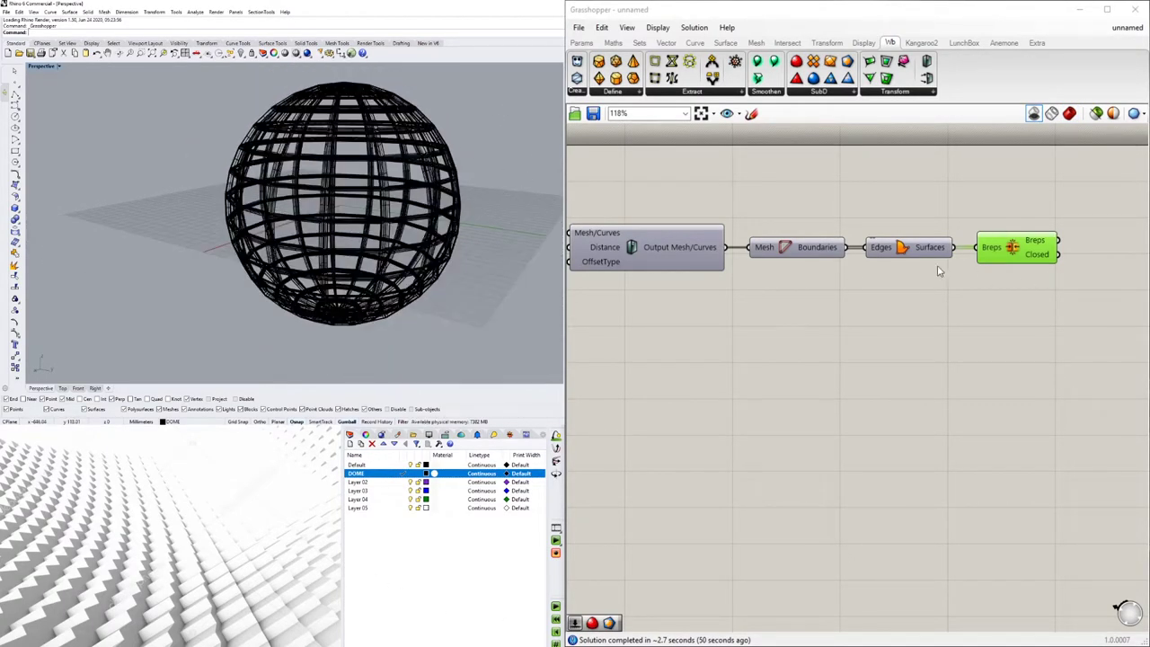
# Step: Move the baked lattice sphere along the X axis, away from the origin and clear of the Grasshopper geometry, and deselect it
pyautogui.scroll(-3, 914, 278)
pyautogui.scroll(-3, 368, 203)
pyautogui.moveTo(364, 203); pyautogui.dragTo(271, 199, button='right')
pyautogui.scroll(-3, 287, 200)
pyautogui.click(278, 221)
pyautogui.moveTo(226, 228); pyautogui.dragTo(208, 225, button='right')
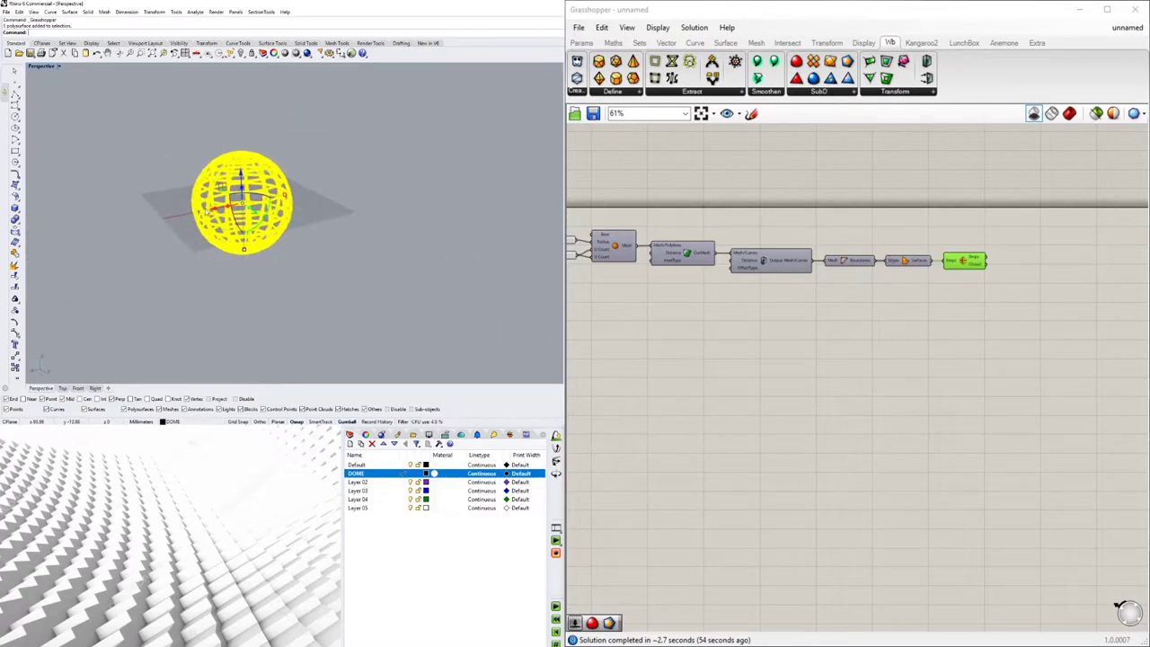
pyautogui.moveTo(213, 212); pyautogui.dragTo(104, 224)
pyautogui.click(55, 192)
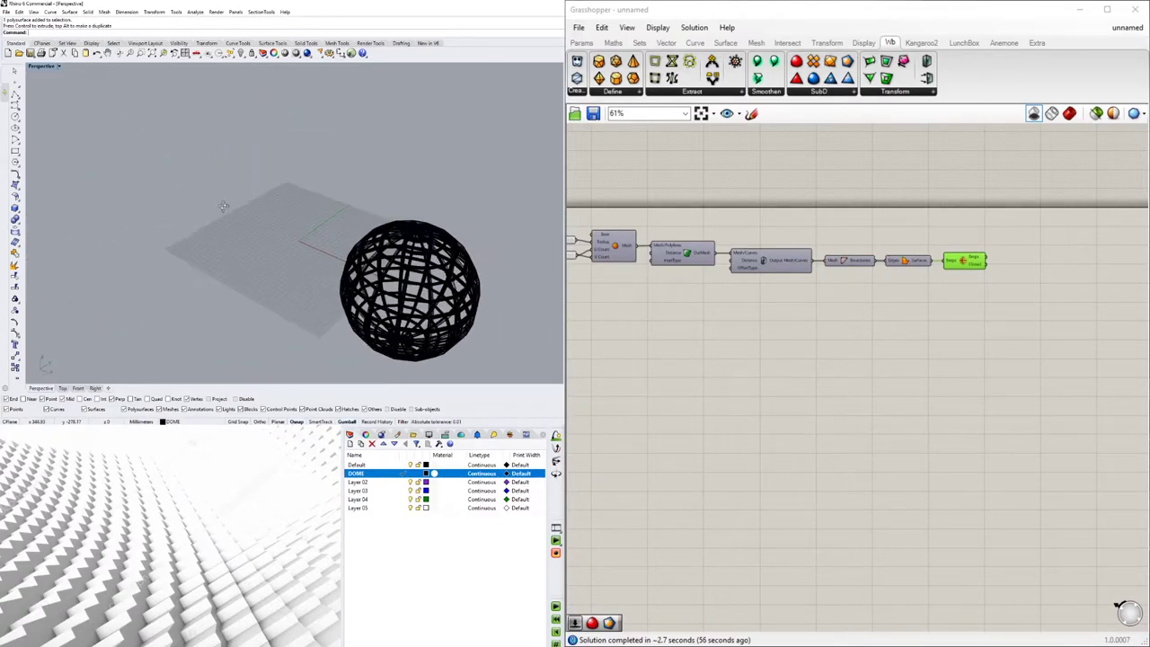
# Step: Set the Perspective viewport's display mode to Shaded
pyautogui.moveTo(224, 207); pyautogui.dragTo(335, 160, button='right')
pyautogui.click(43, 68)
pyautogui.click(54, 95)
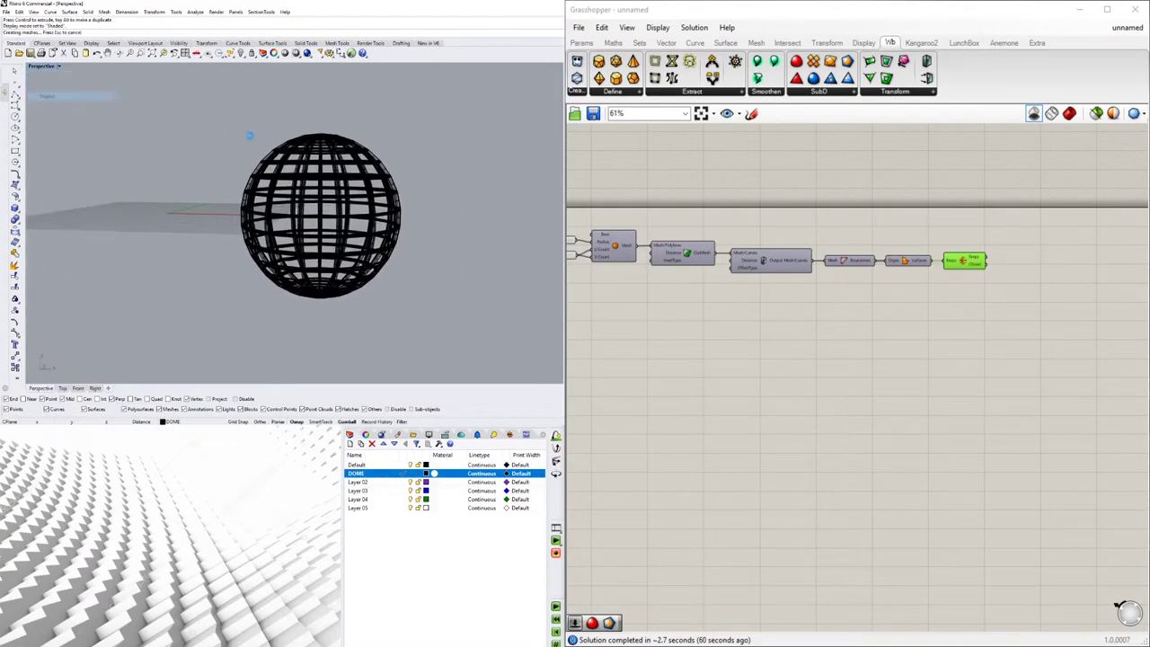
pyautogui.moveTo(310, 230); pyautogui.dragTo(274, 214, button='right')
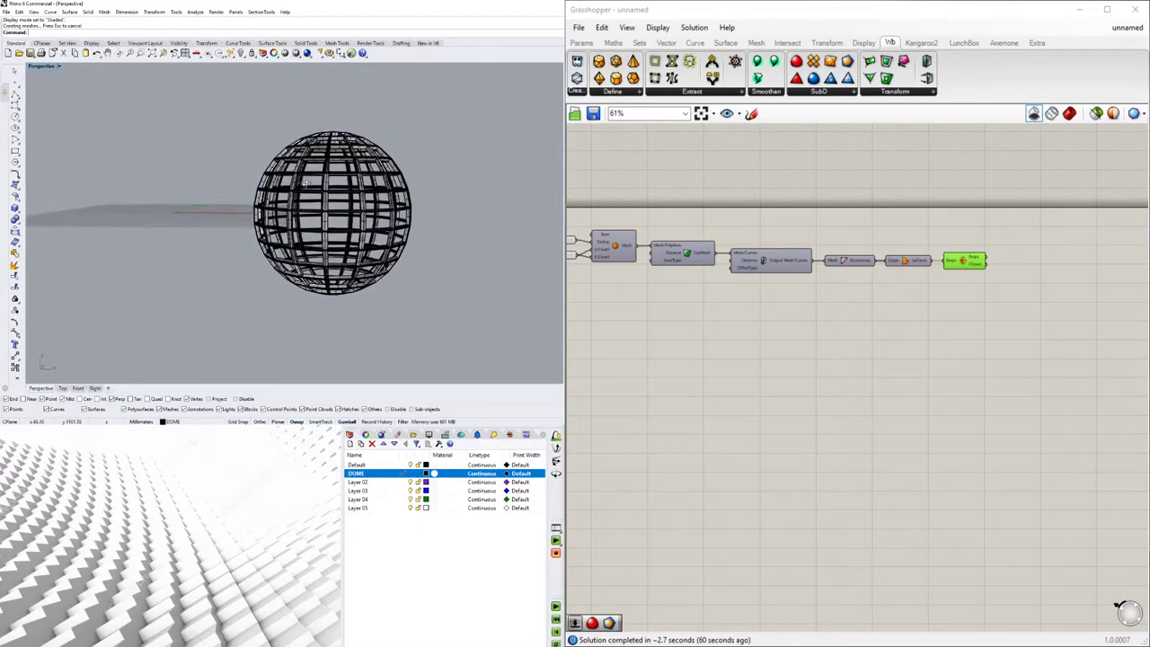
# Step: Move the lattice sphere with Vertical=Yes from a frame vertex near its equator to 0,0,0, and deselect it
pyautogui.moveTo(168, 99); pyautogui.dragTo(468, 326)
pyautogui.scroll(5, 364, 275)
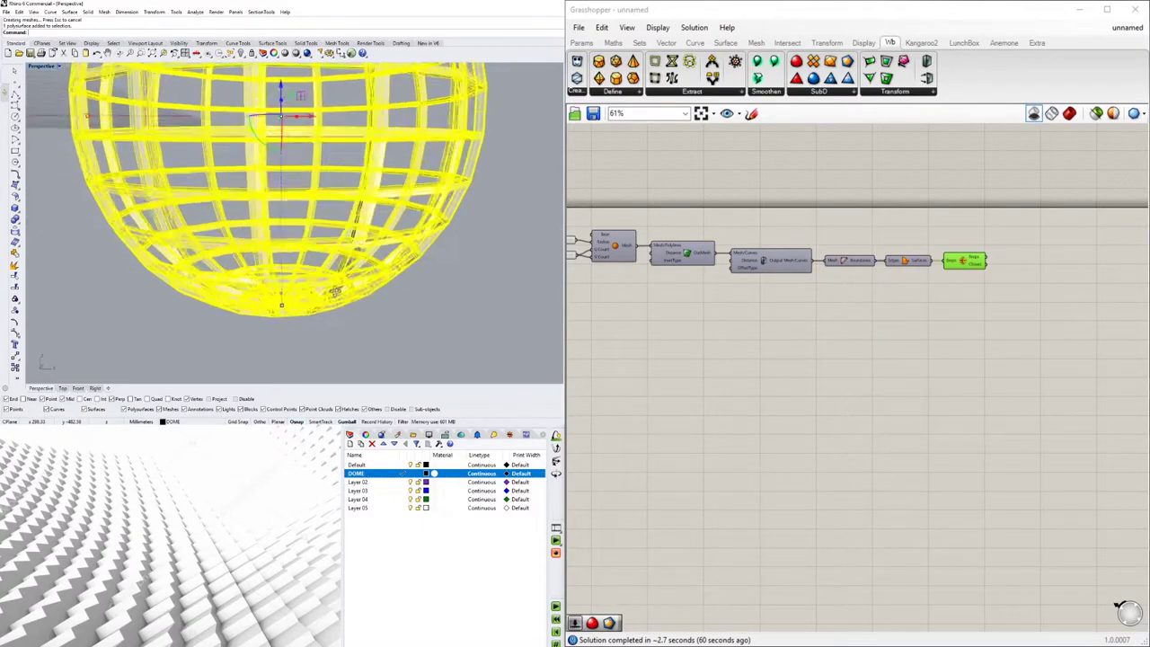
pyautogui.moveTo(347, 261); pyautogui.dragTo(328, 295, button='right')
pyautogui.scroll(-4, 329, 296)
pyautogui.keyDown('shift'); pyautogui.moveTo(306, 222); pyautogui.dragTo(374, 214, button='right'); pyautogui.keyUp('shift')
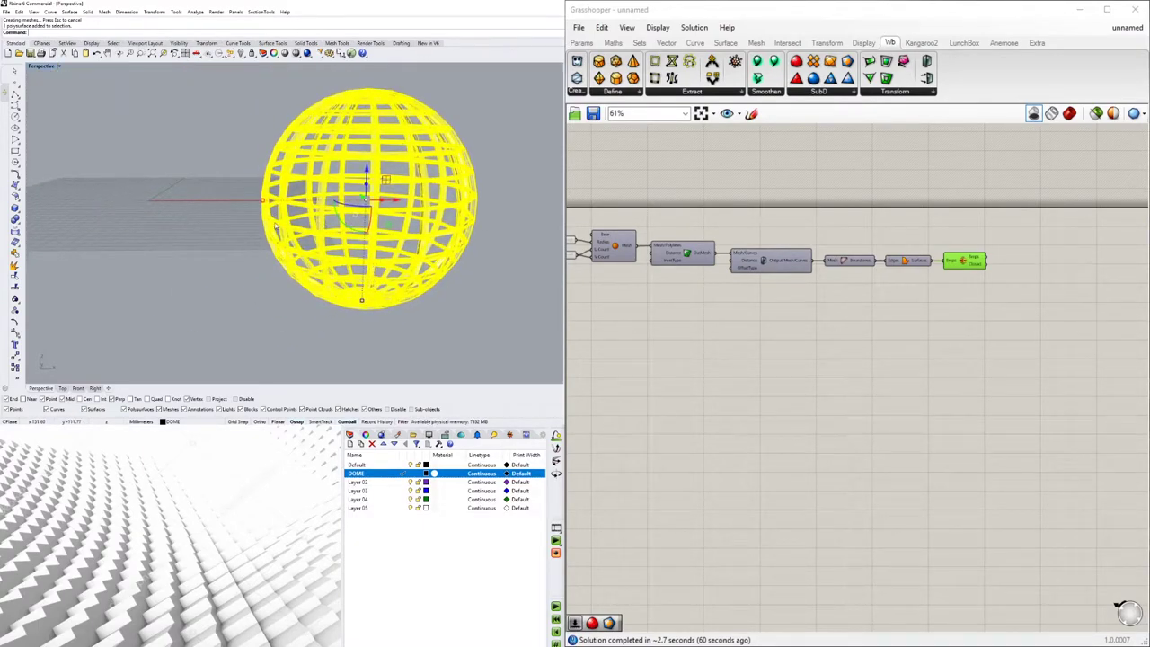
pyautogui.moveTo(298, 221); pyautogui.dragTo(273, 180, button='right')
pyautogui.scroll(10, 282, 173)
pyautogui.write('m')
pyautogui.press('Return')
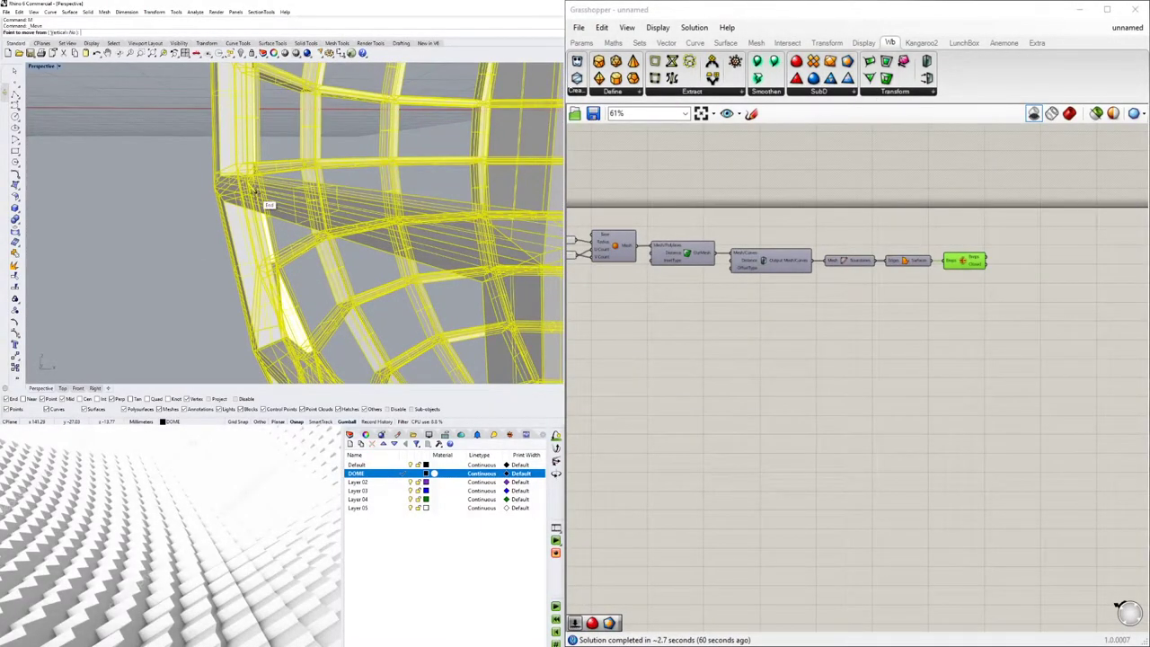
pyautogui.write('v')
pyautogui.press('Return')
pyautogui.click(223, 200)
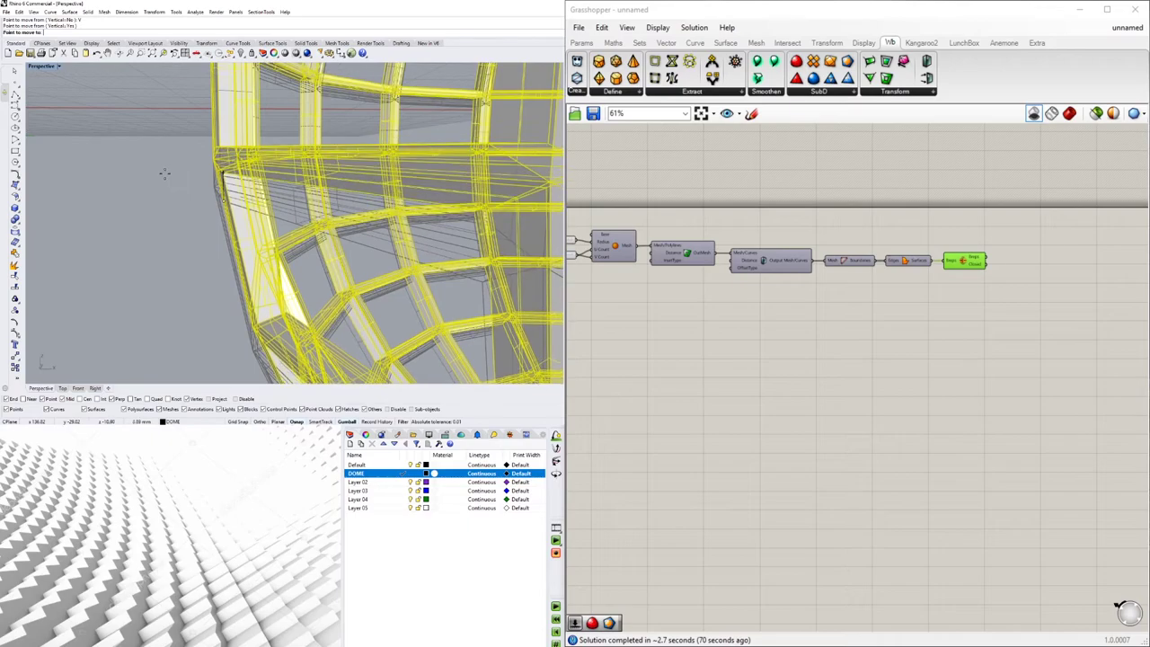
pyautogui.click(165, 176)
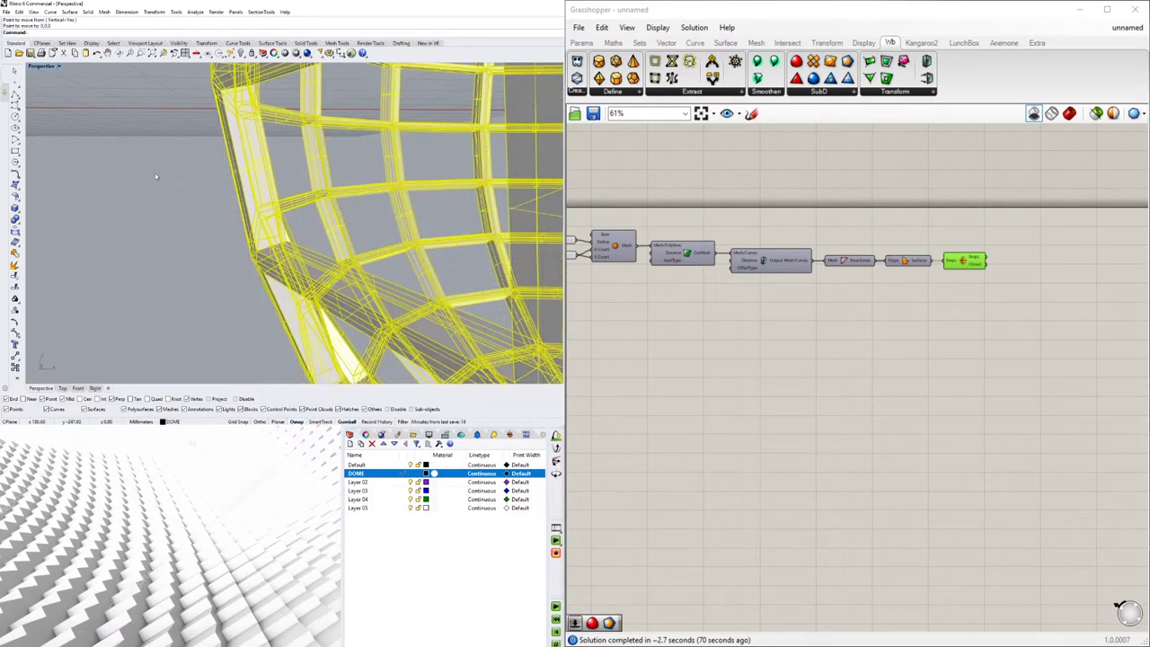
pyautogui.scroll(-10, 165, 173)
pyautogui.press('Escape')
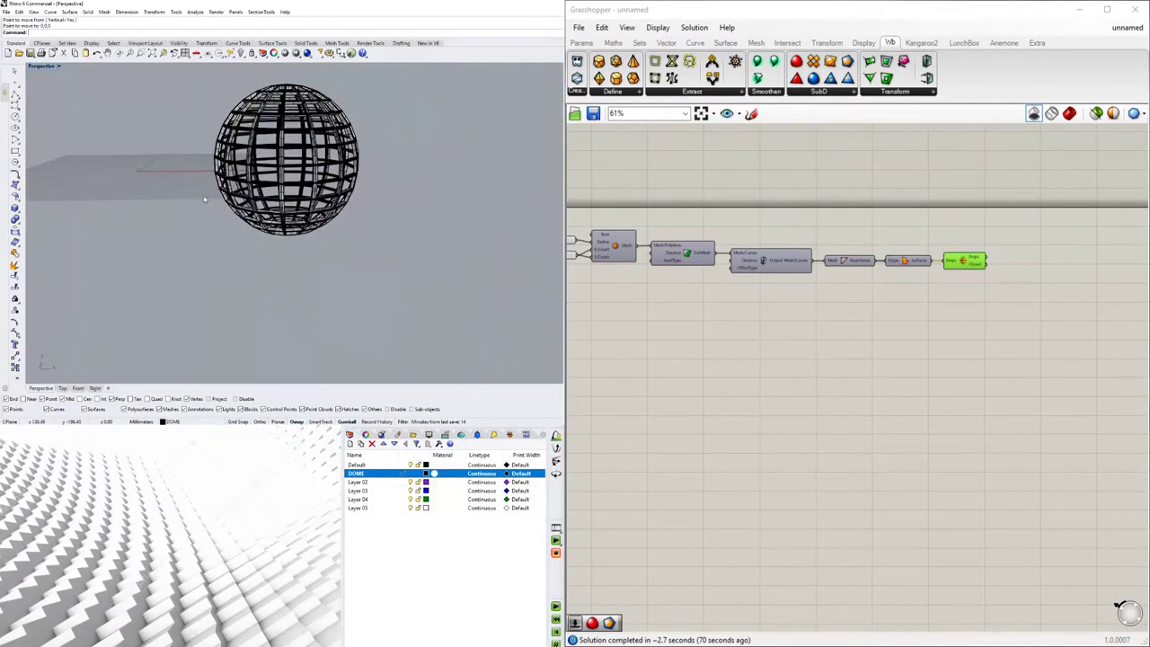
# Step: Draw a box wider than the lattice sphere, extending down from the ground plane to enclose the sphere's entire lower half
pyautogui.moveTo(34, 115); pyautogui.dragTo(31, 141, button='right')
pyautogui.click(14, 207)
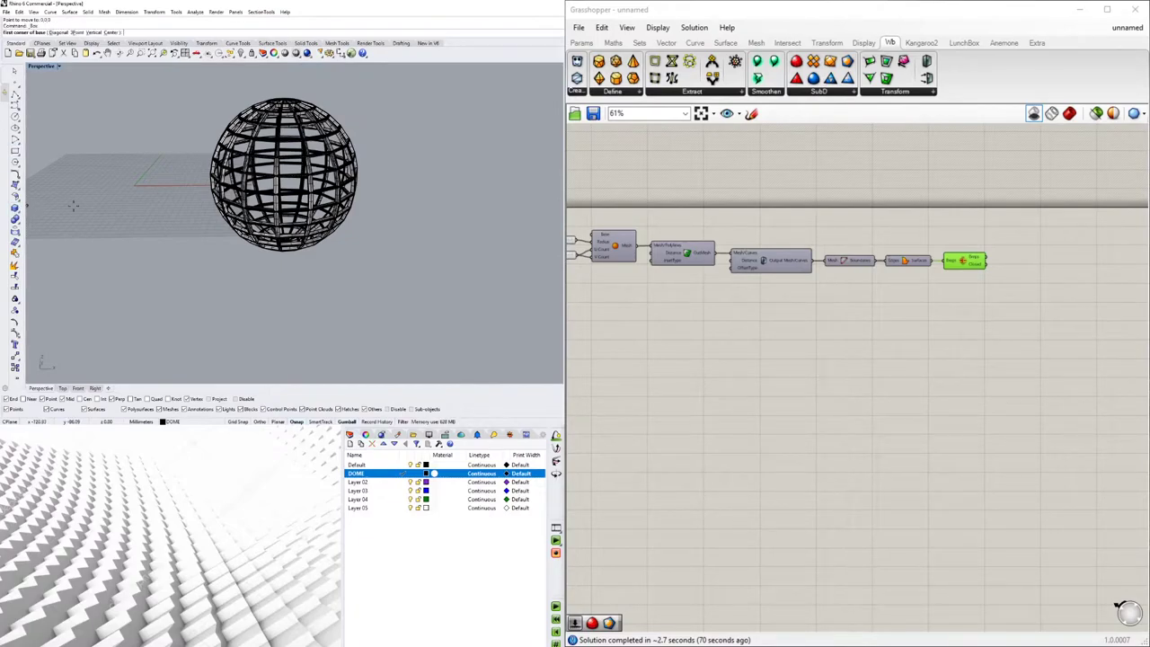
pyautogui.click(160, 167)
pyautogui.click(469, 243)
pyautogui.click(451, 334)
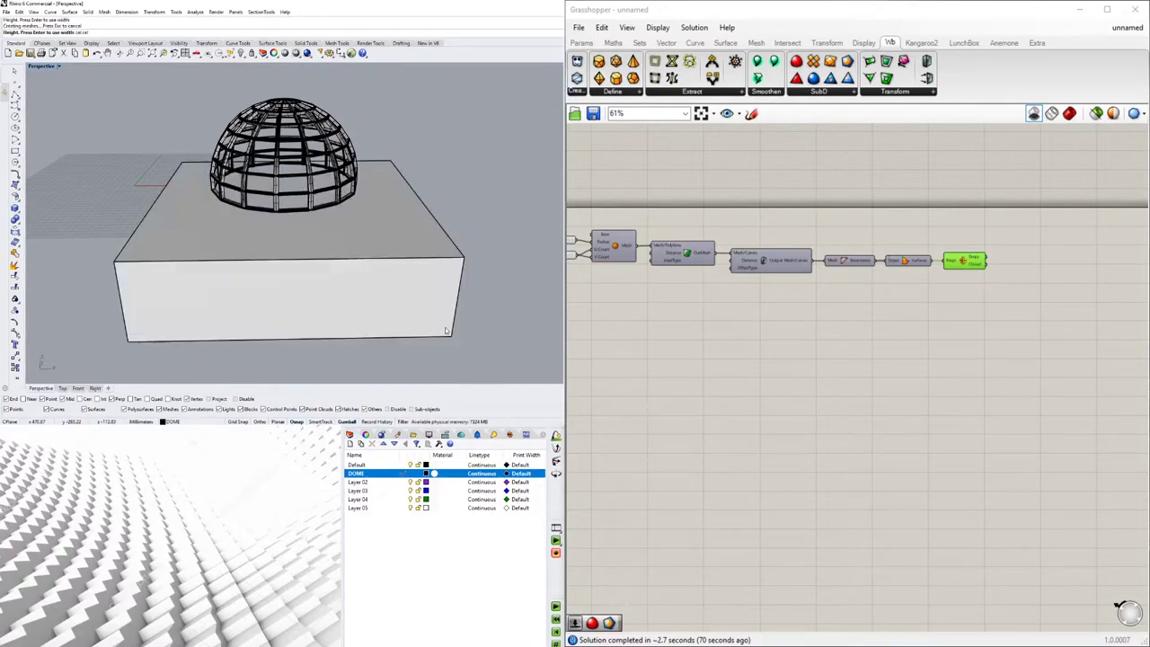
pyautogui.moveTo(447, 331)
pyautogui.mouseDown(button='right')
pyautogui.moveTo(349, 253)
pyautogui.moveTo(303, 266)
pyautogui.mouseUp(button='right')
pyautogui.scroll(3, 257, 169)
pyautogui.moveTo(257, 169); pyautogui.dragTo(324, 224, button='right')
pyautogui.scroll(-3, 260, 205)
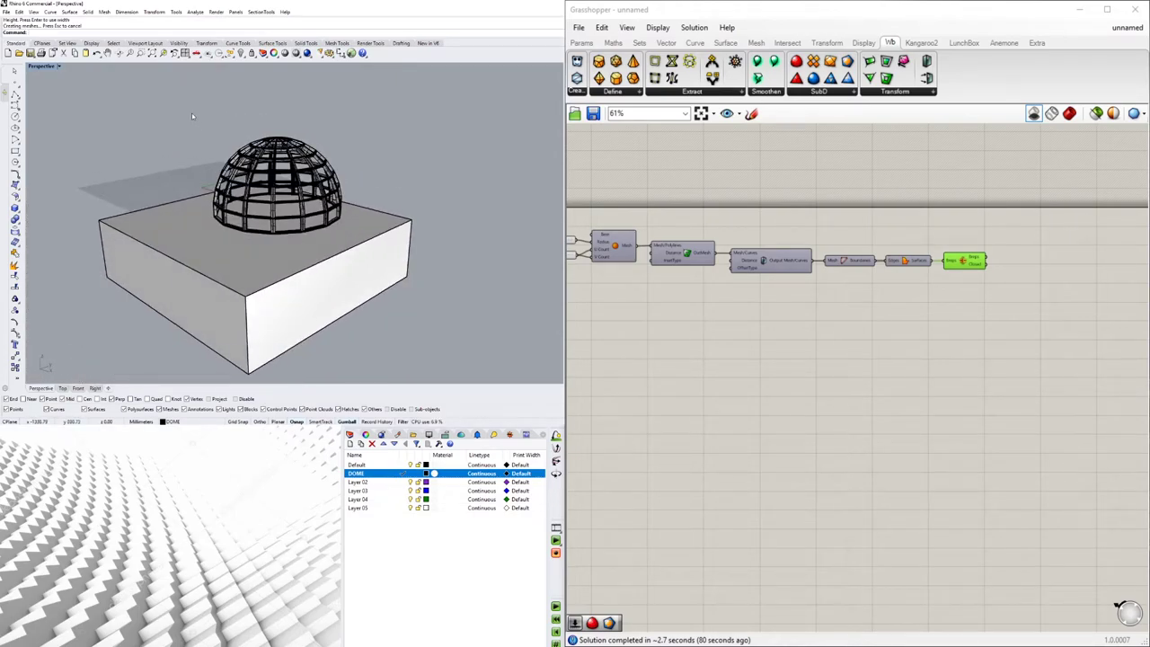
pyautogui.moveTo(374, 303); pyautogui.dragTo(375, 304)
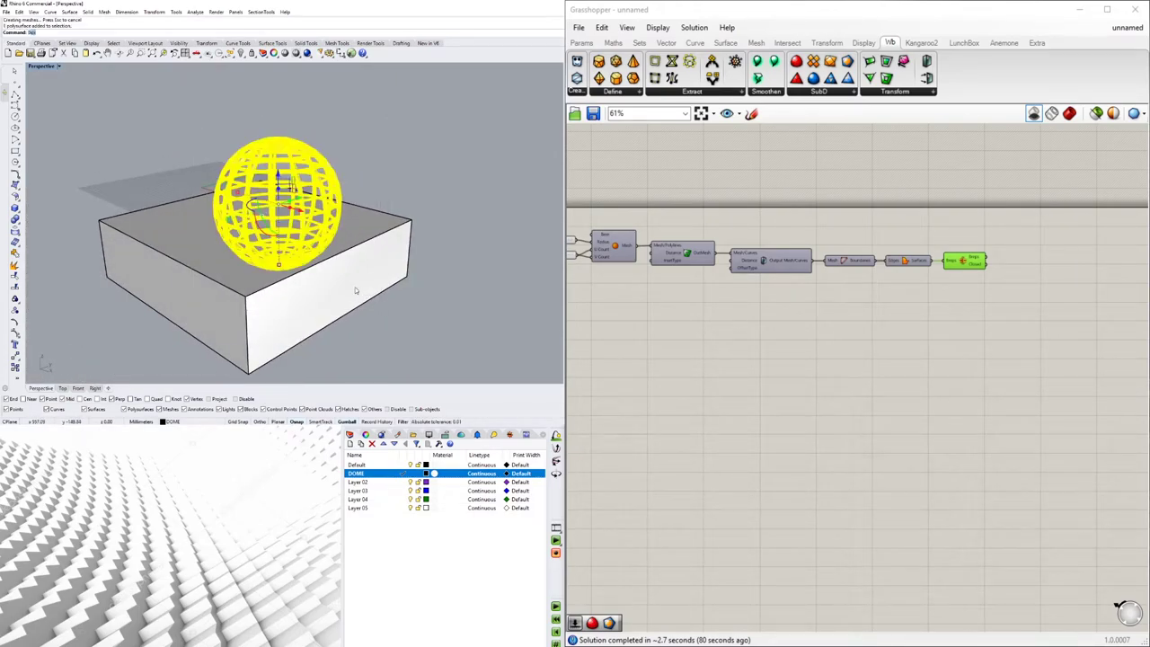
pyautogui.press('Escape')
pyautogui.press('Escape')
pyautogui.moveTo(437, 258); pyautogui.dragTo(305, 206, button='right')
pyautogui.scroll(7, 309, 196)
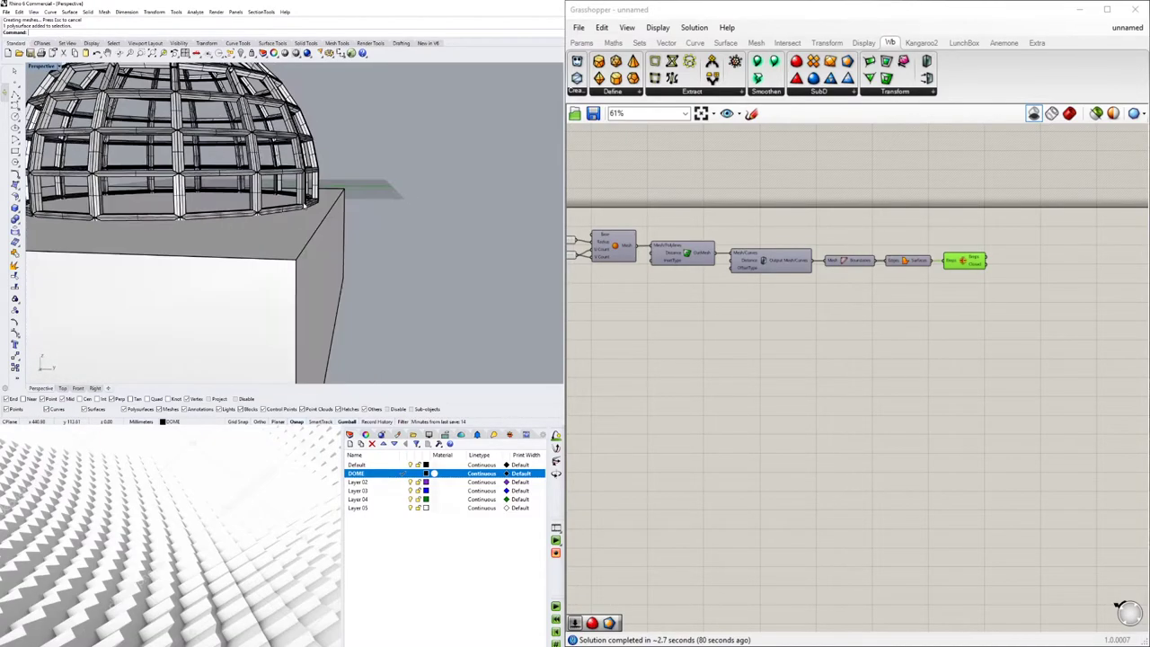
pyautogui.scroll(3, 310, 210)
pyautogui.scroll(-9, 206, 234)
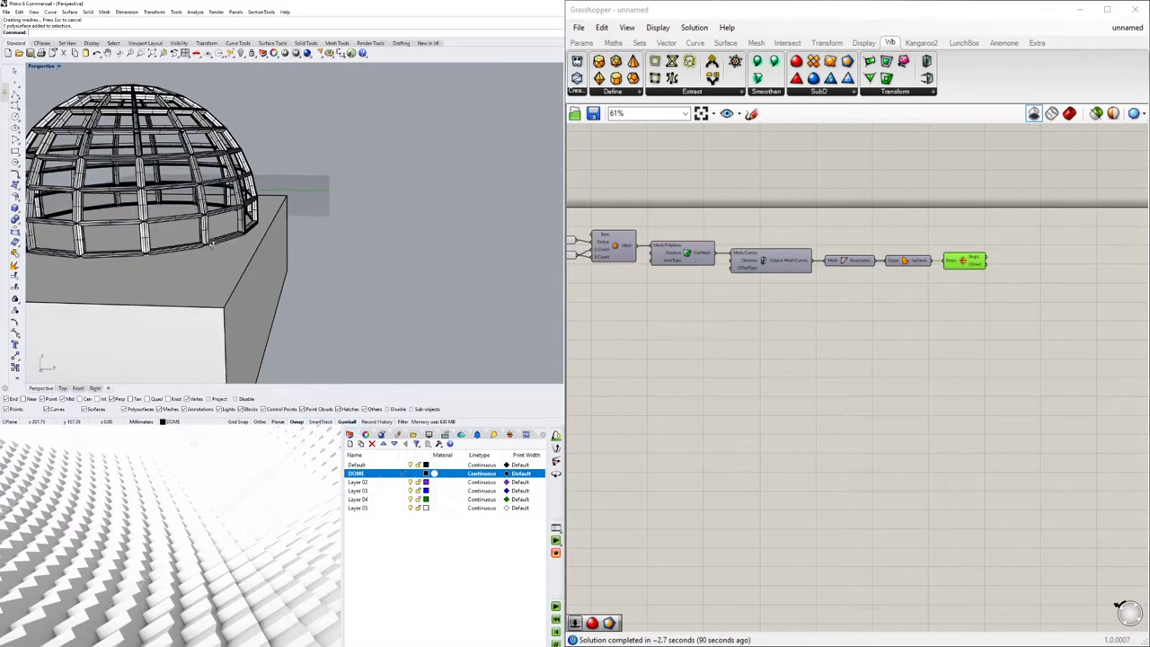
# Step: Subtract the box from the lattice sphere with BooleanDifference, using DeleteInput=No
pyautogui.moveTo(210, 237); pyautogui.dragTo(296, 220, button='right')
pyautogui.click(296, 220)
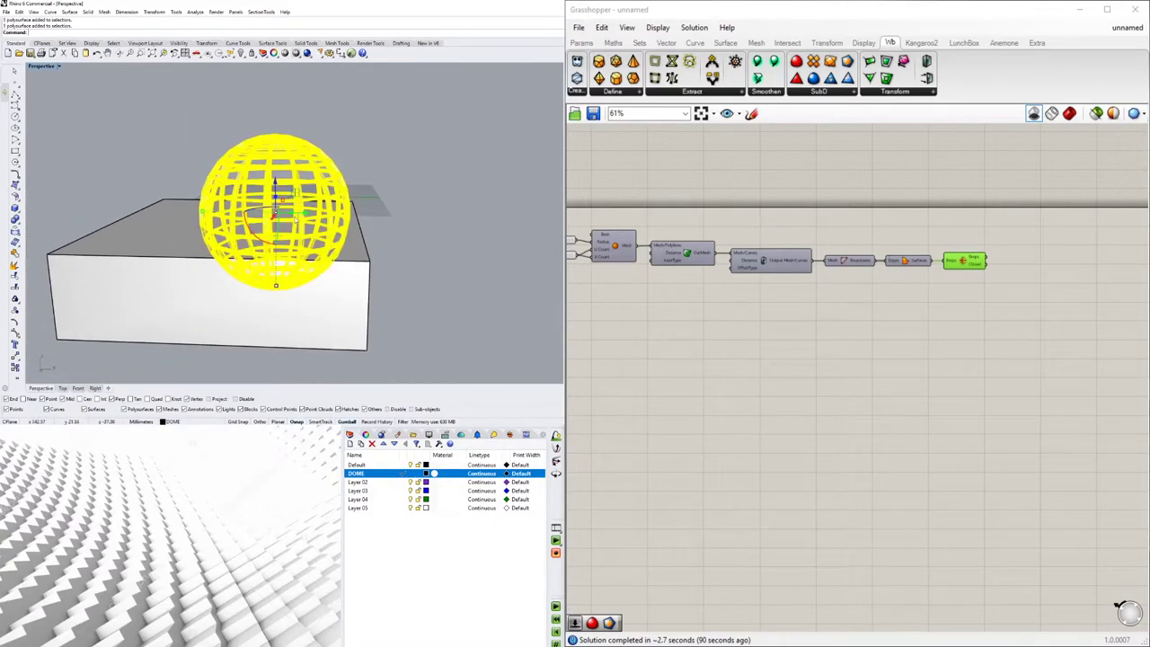
pyautogui.write('BD')
pyautogui.press('Return')
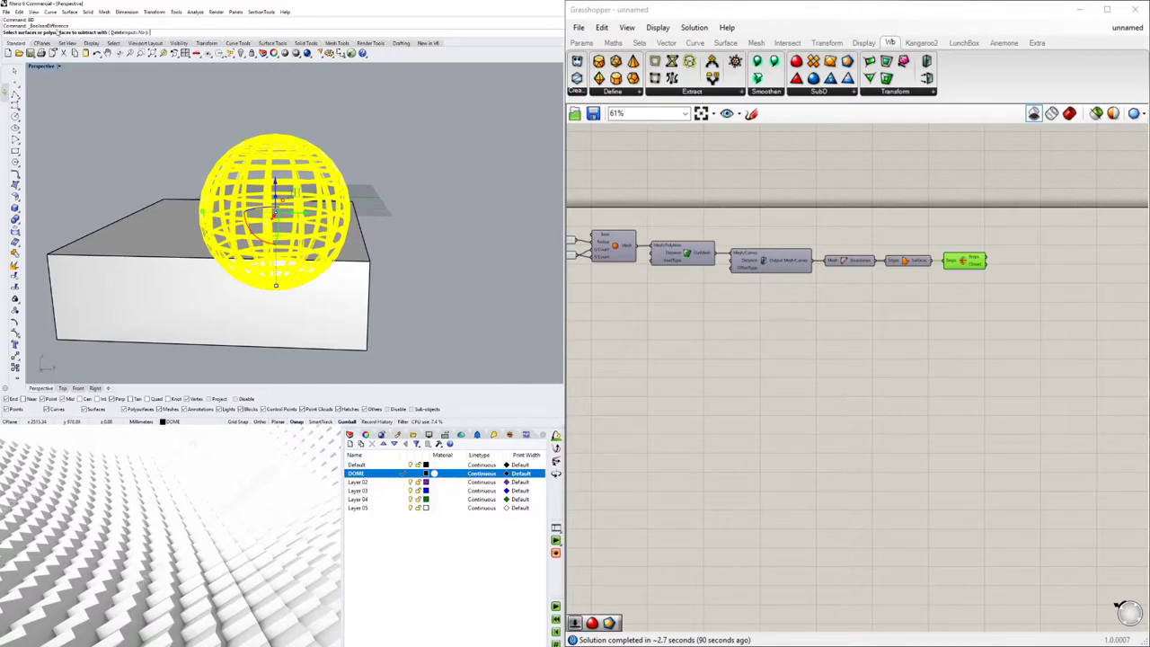
pyautogui.click(200, 287)
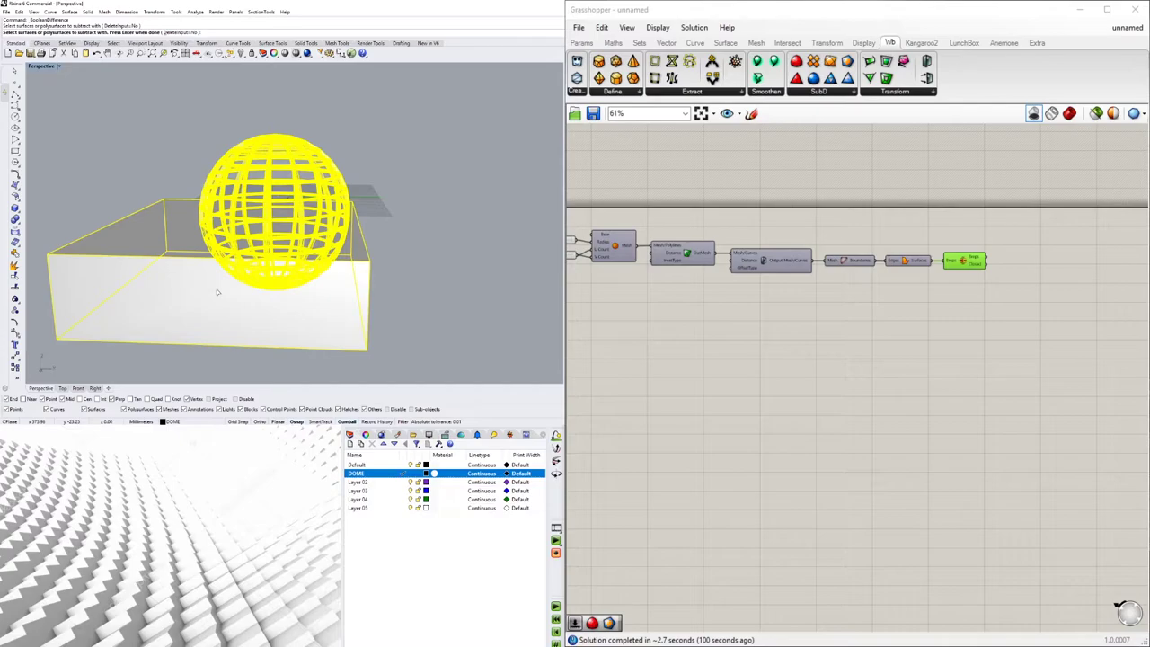
pyautogui.press('Return')
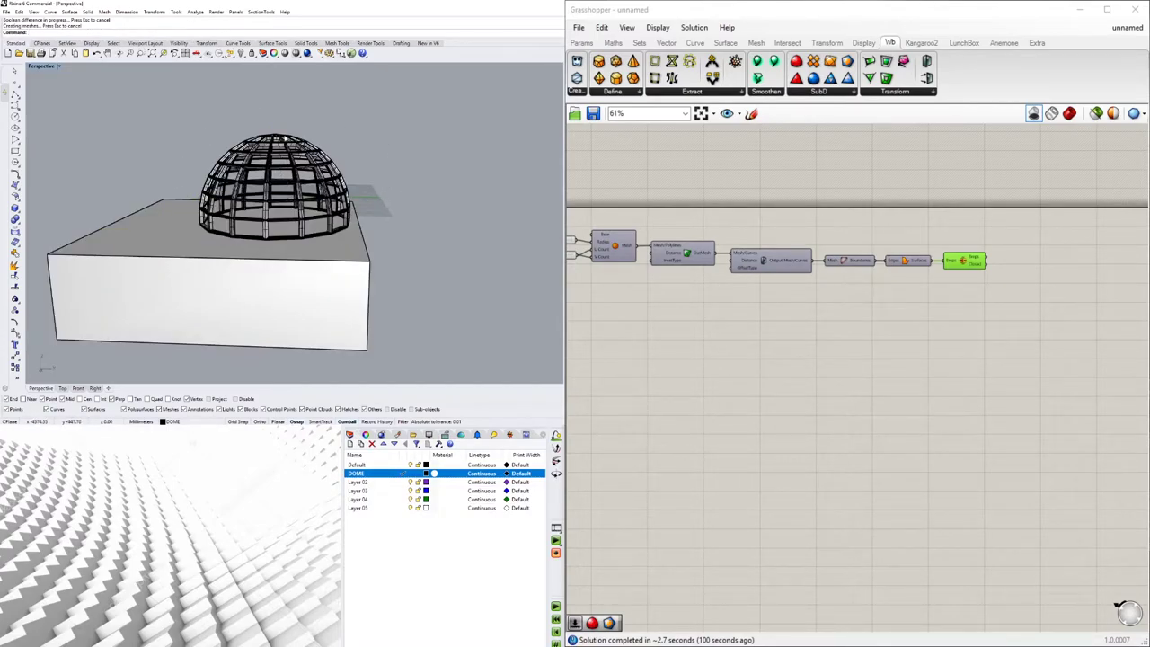
# Step: Delete the cutting box beneath the dome
pyautogui.moveTo(194, 183); pyautogui.dragTo(255, 249, button='right')
pyautogui.click(356, 257)
pyautogui.press('Delete')
# Step: Set the Perspective viewport's display mode to Rendered and view the dome from several distances
pyautogui.scroll(5, 255, 249)
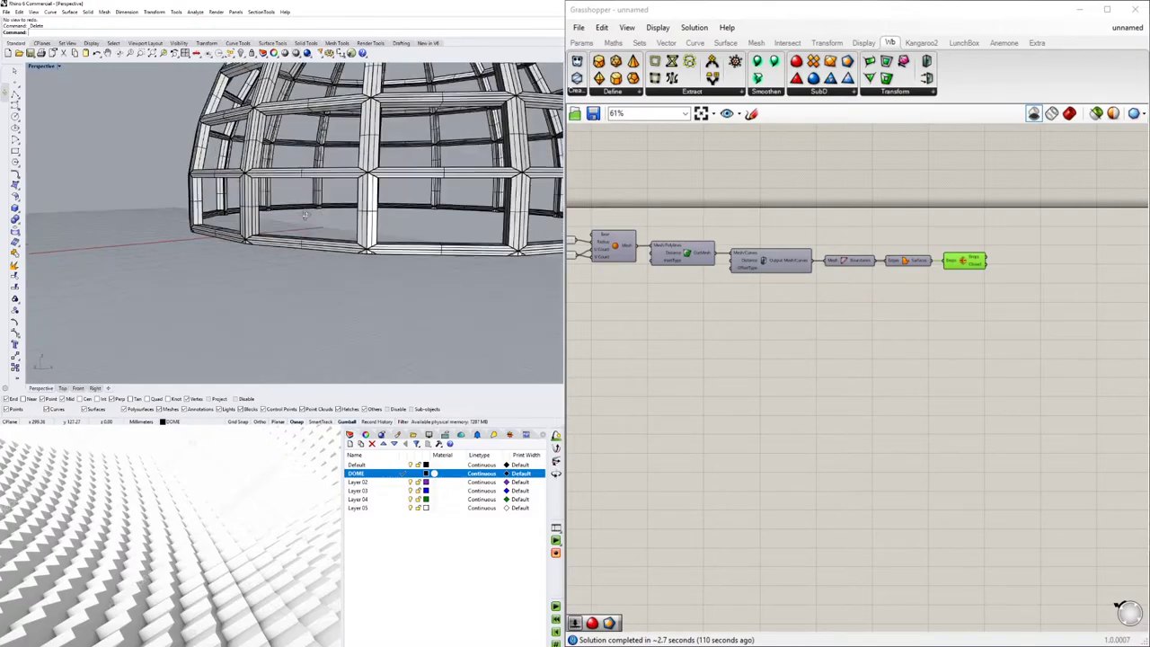
pyautogui.click(40, 66)
pyautogui.click(67, 110)
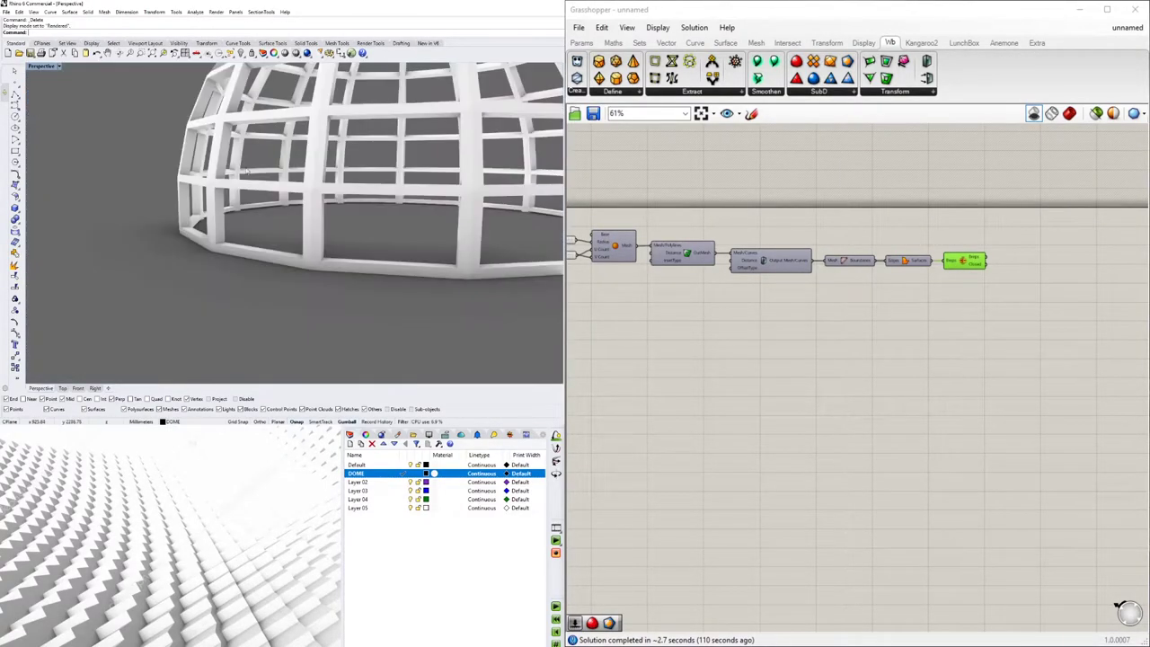
pyautogui.scroll(-5, 246, 170)
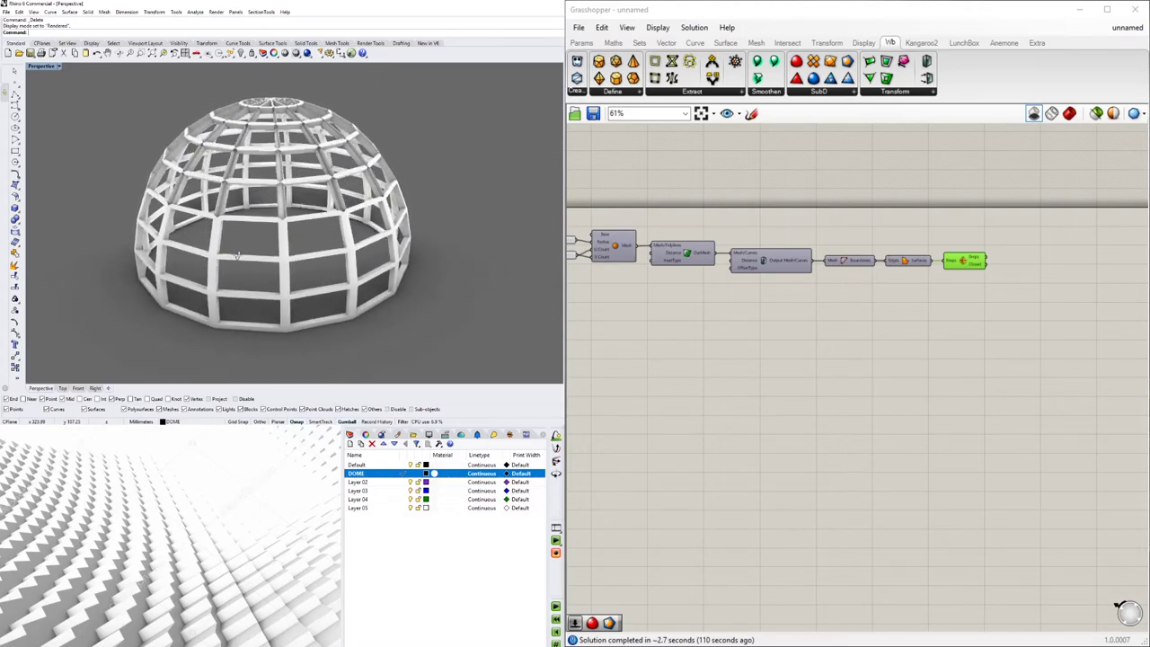
pyautogui.moveTo(237, 256); pyautogui.dragTo(286, 159, button='right')
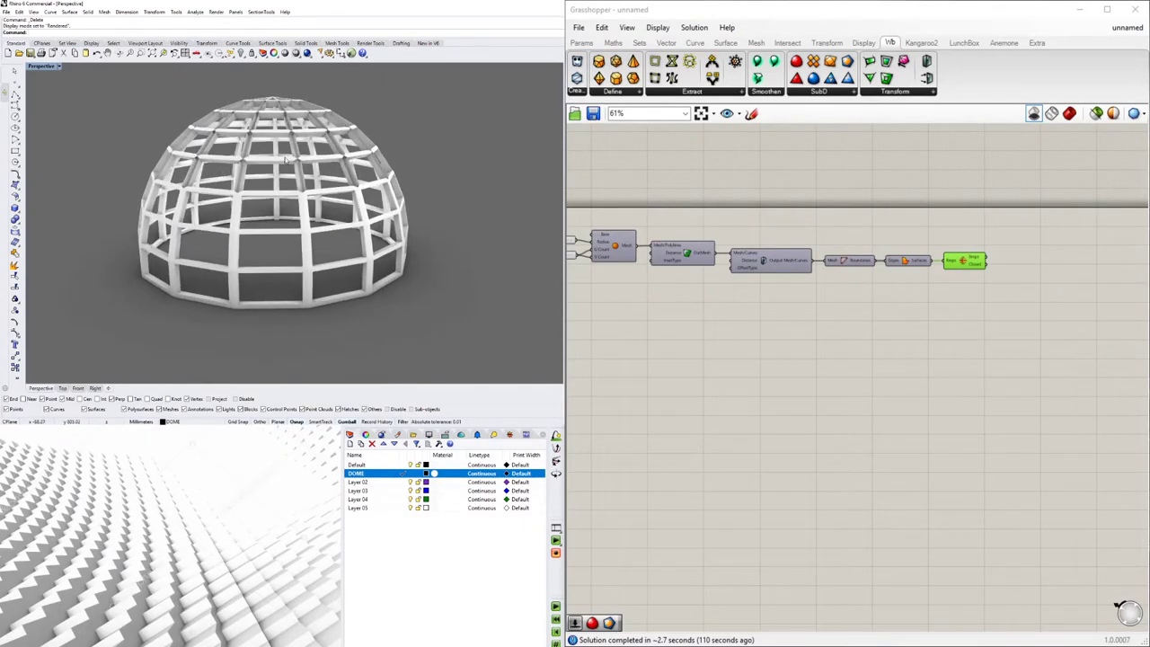
pyautogui.scroll(5, 265, 131)
pyautogui.scroll(-5, 265, 132)
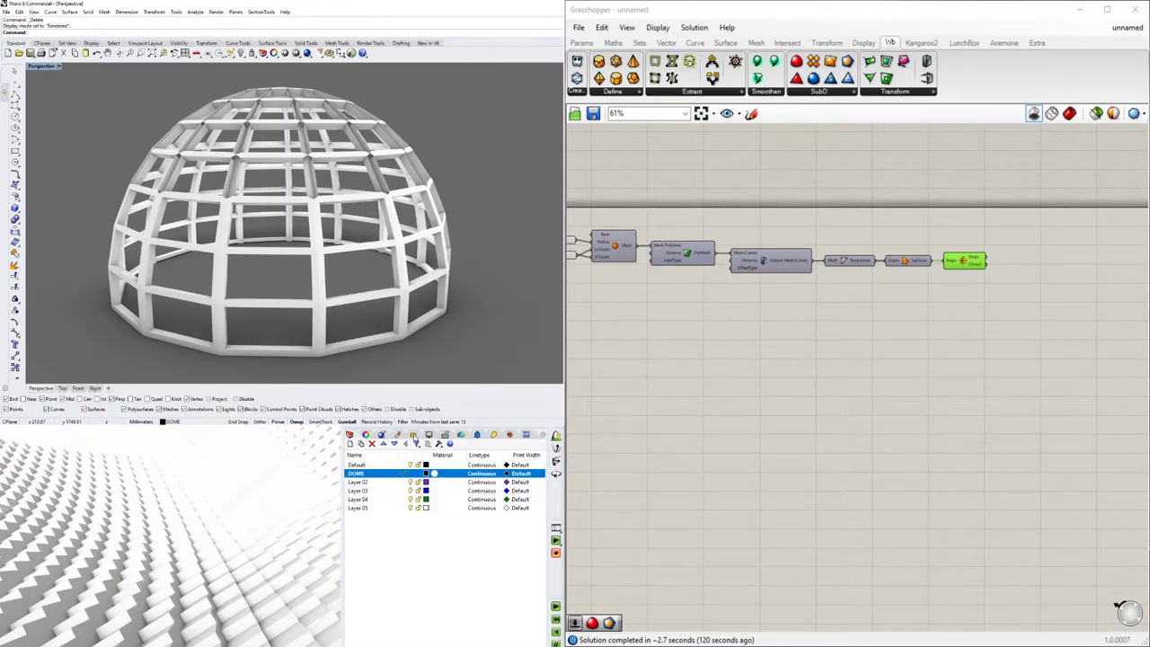
# Step: Expand the Sun Options and turn the sun on
pyautogui.click(510, 436)
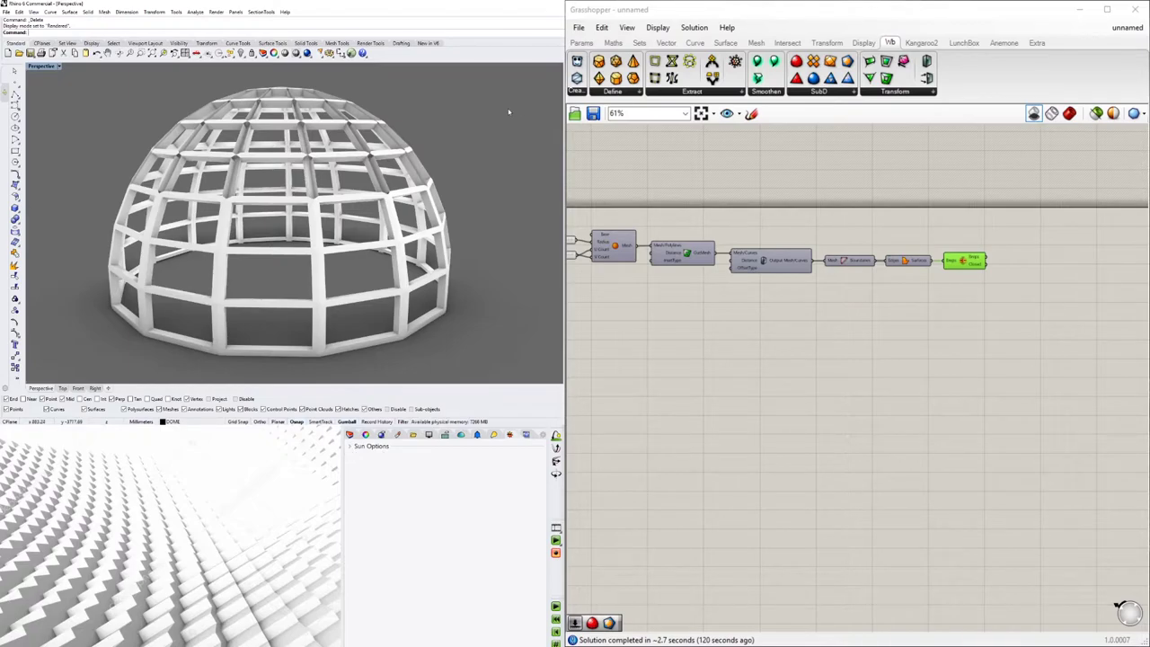
pyautogui.click(351, 447)
pyautogui.click(359, 460)
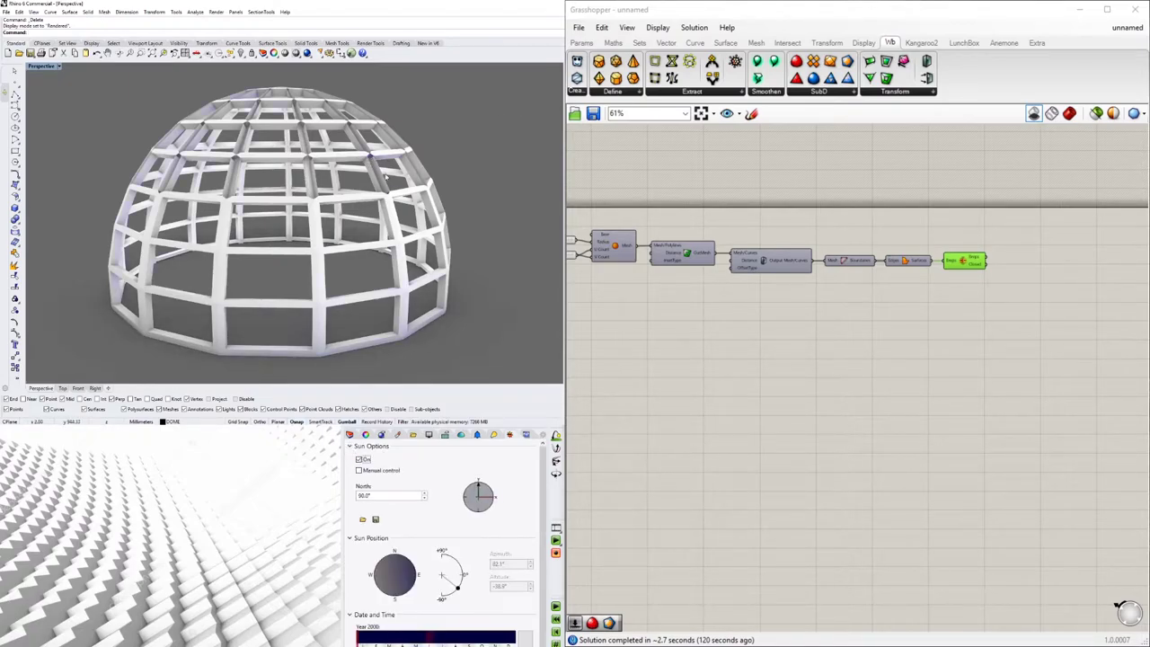
pyautogui.scroll(-3, 386, 171)
pyautogui.moveTo(386, 171); pyautogui.dragTo(460, 127, button='right')
# Step: Set the Rendered display background to Use Application Settings, keeping the Perspective viewport in Rendered mode
pyautogui.click(367, 435)
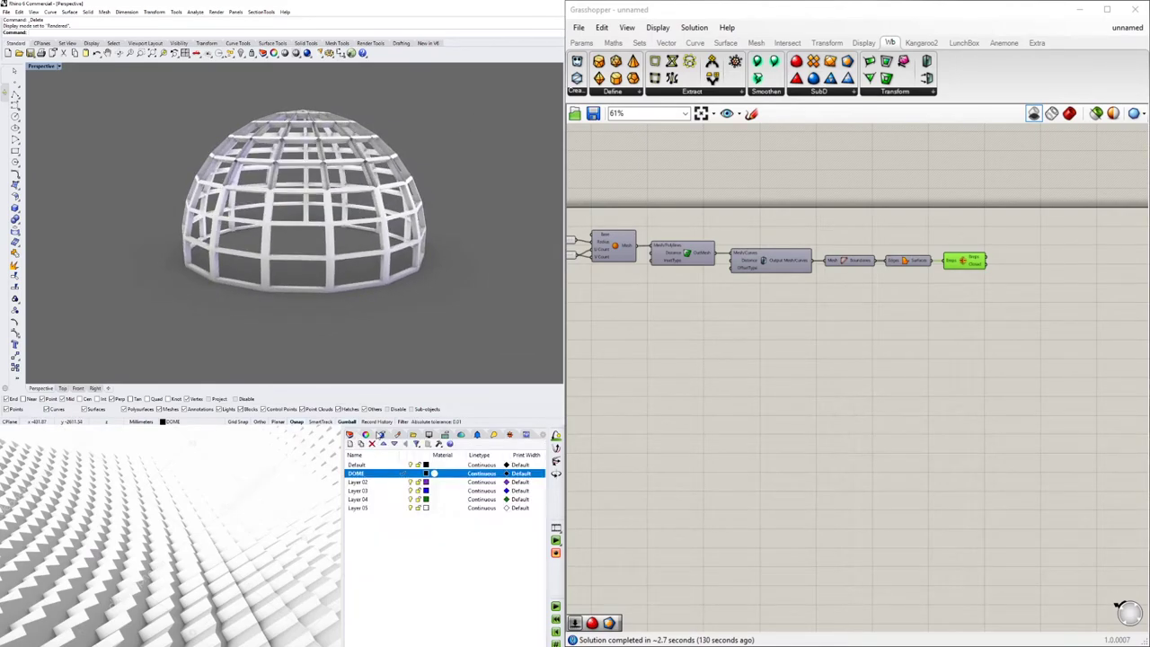
pyautogui.click(430, 435)
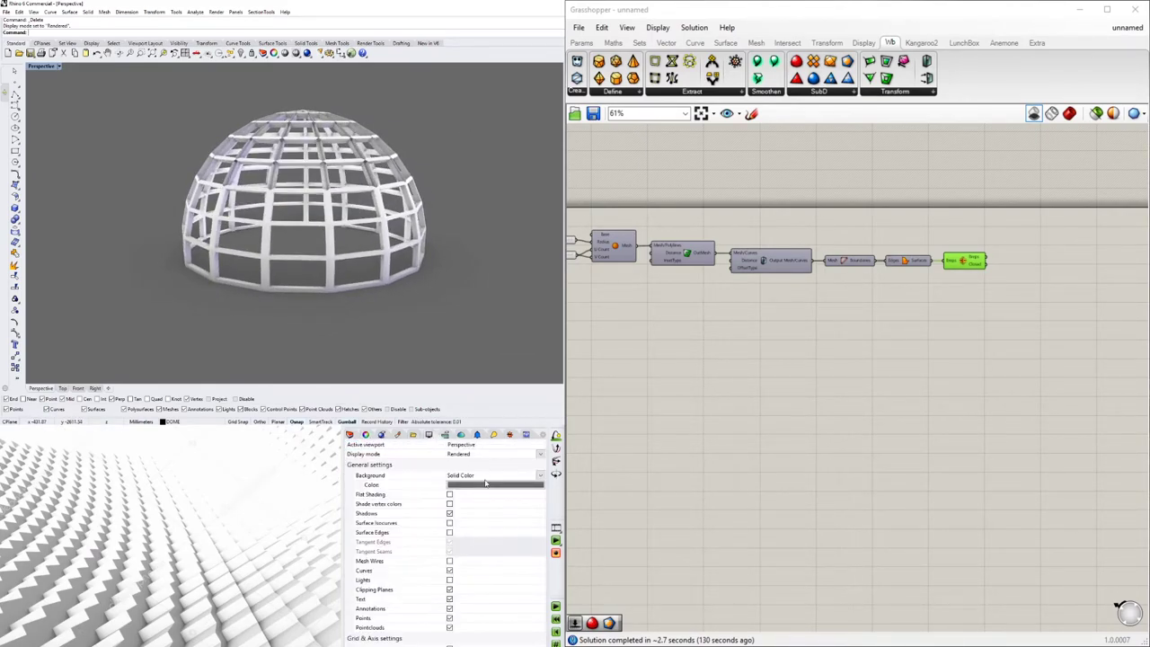
pyautogui.click(485, 476)
pyautogui.click(481, 486)
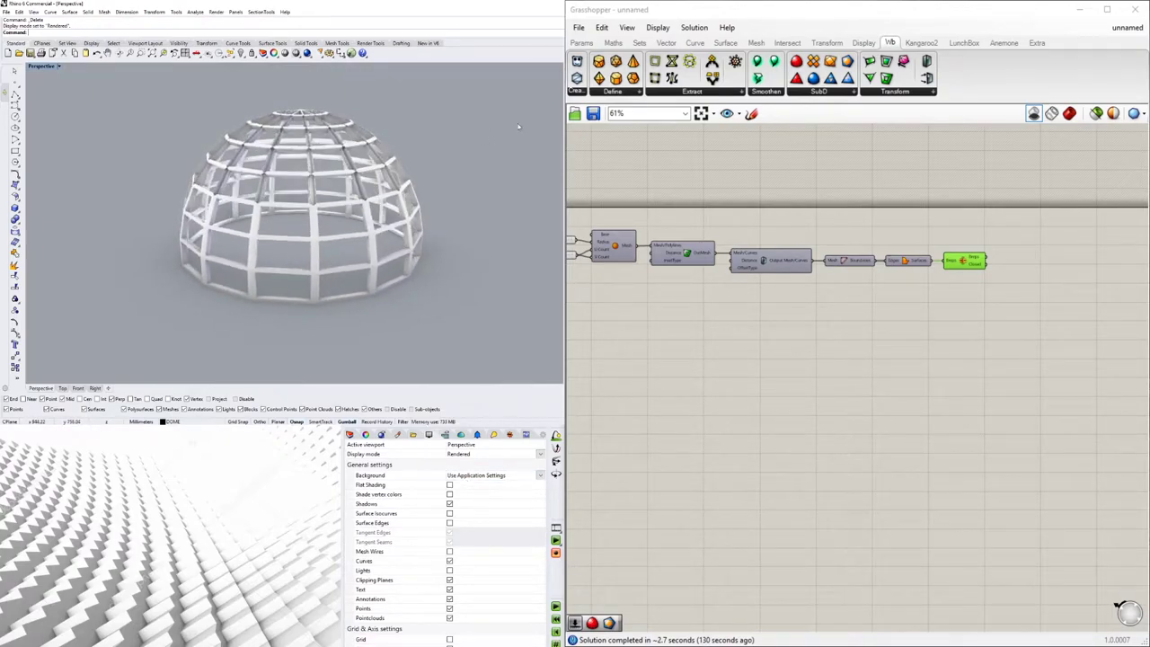
pyautogui.rightClick(36, 67)
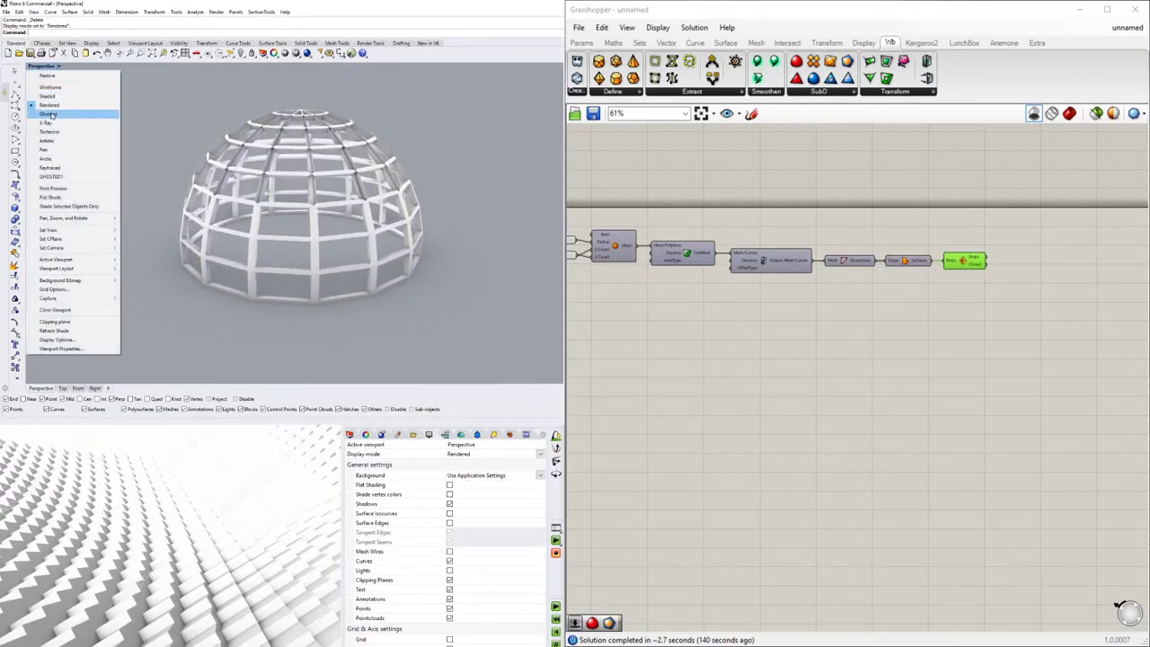
pyautogui.click(45, 105)
# Step: Enable manual control of the sun with the sun turned on, and raise its altitude to 90°
pyautogui.click(508, 436)
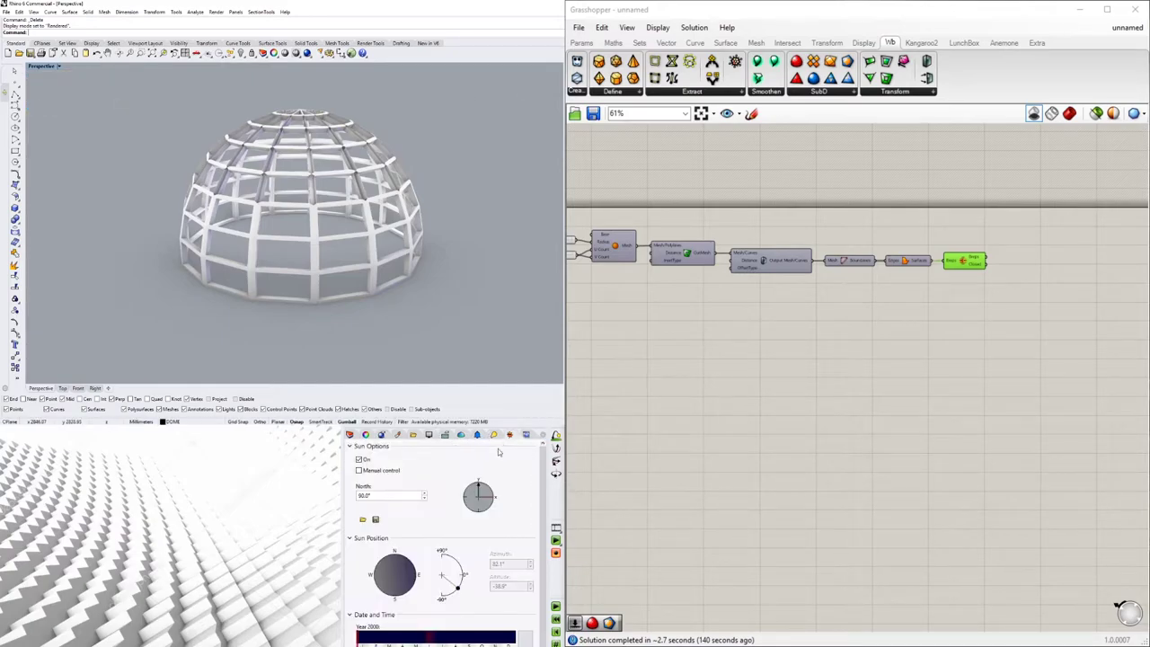
pyautogui.click(372, 474)
pyautogui.click(363, 461)
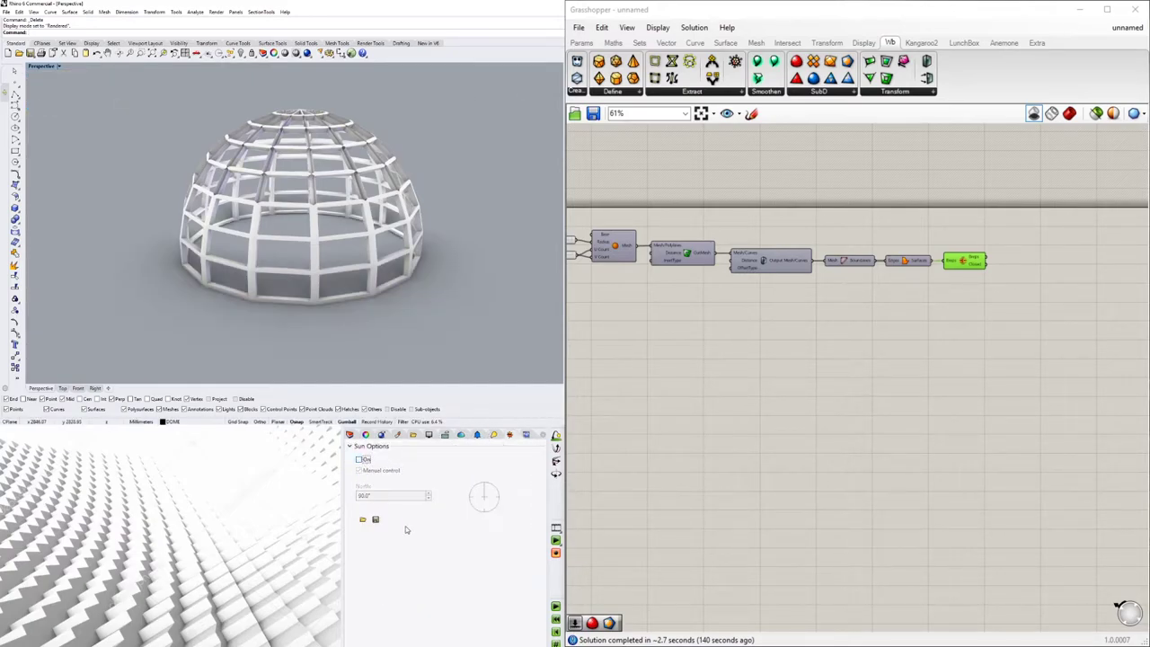
pyautogui.click(361, 460)
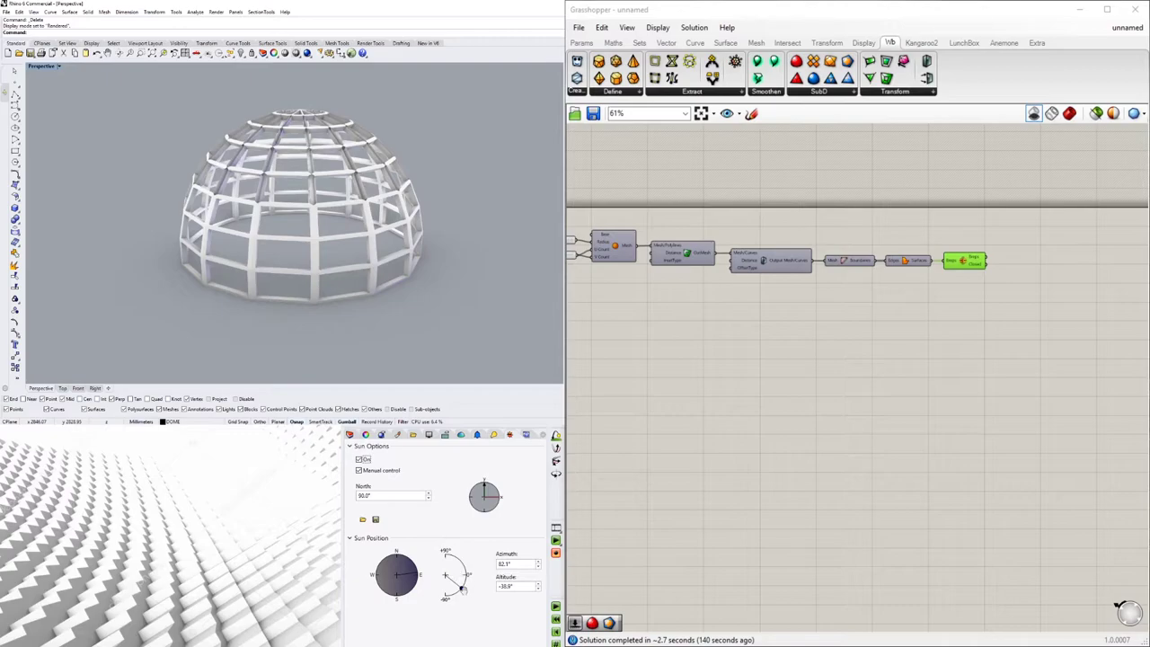
pyautogui.moveTo(466, 578); pyautogui.dragTo(444, 550)
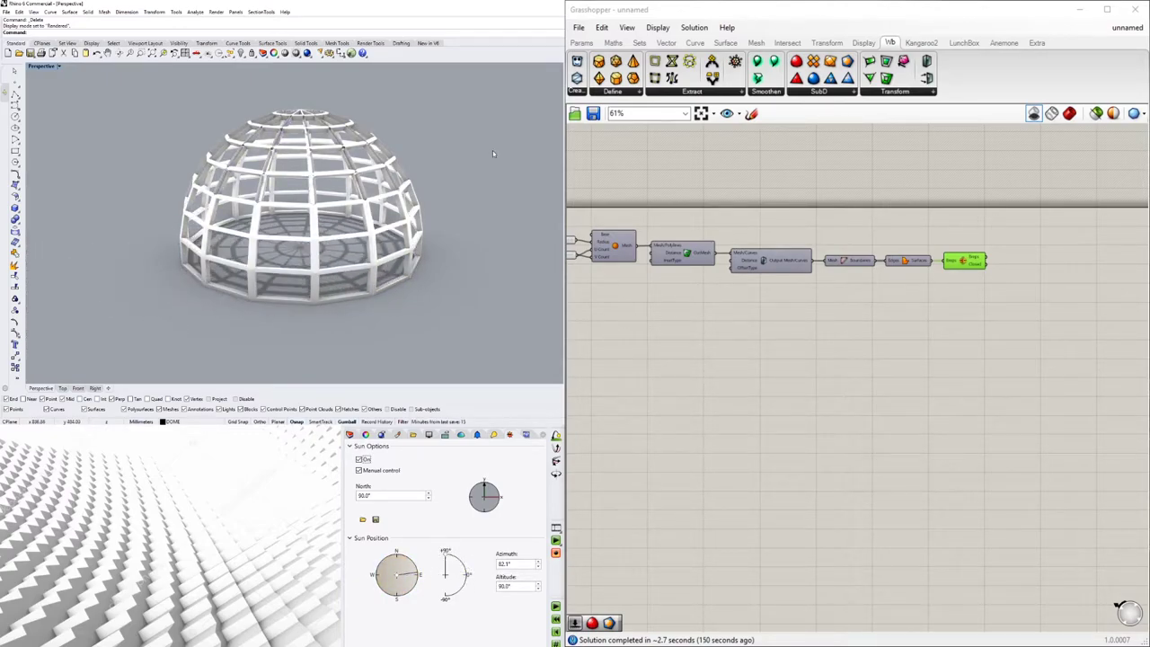
# Step: Try to cap the openings of the half dome with the Cap command
pyautogui.moveTo(368, 172); pyautogui.dragTo(437, 137, button='right')
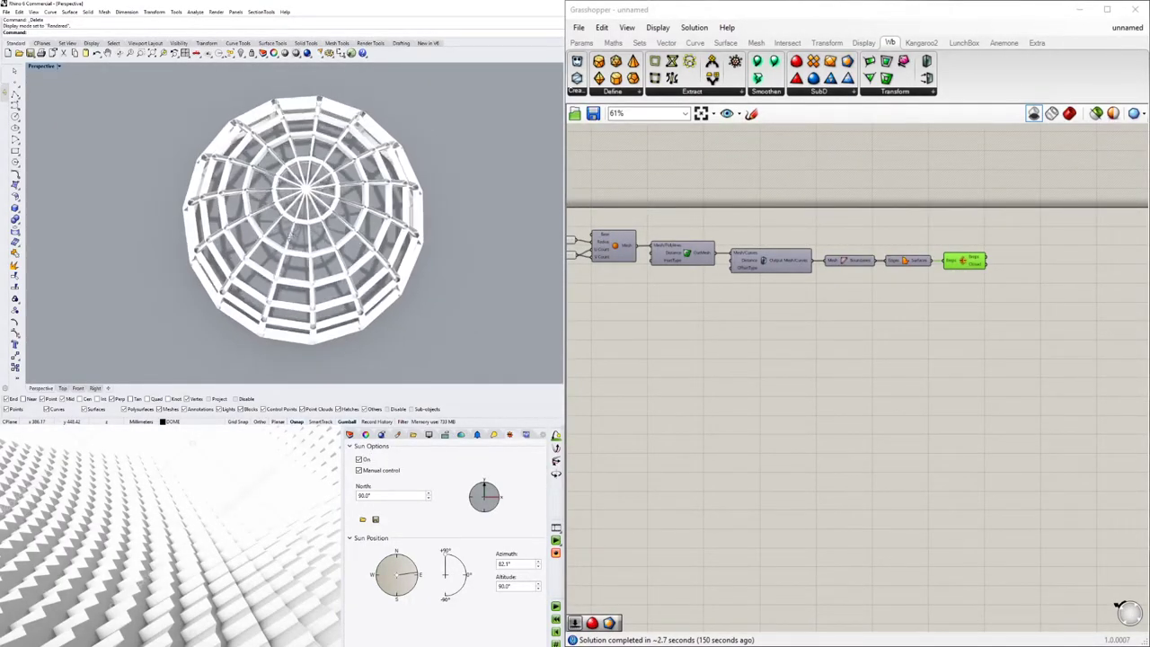
pyautogui.moveTo(358, 154); pyautogui.dragTo(315, 150, button='right')
pyautogui.scroll(5, 299, 178)
pyautogui.scroll(-5, 300, 178)
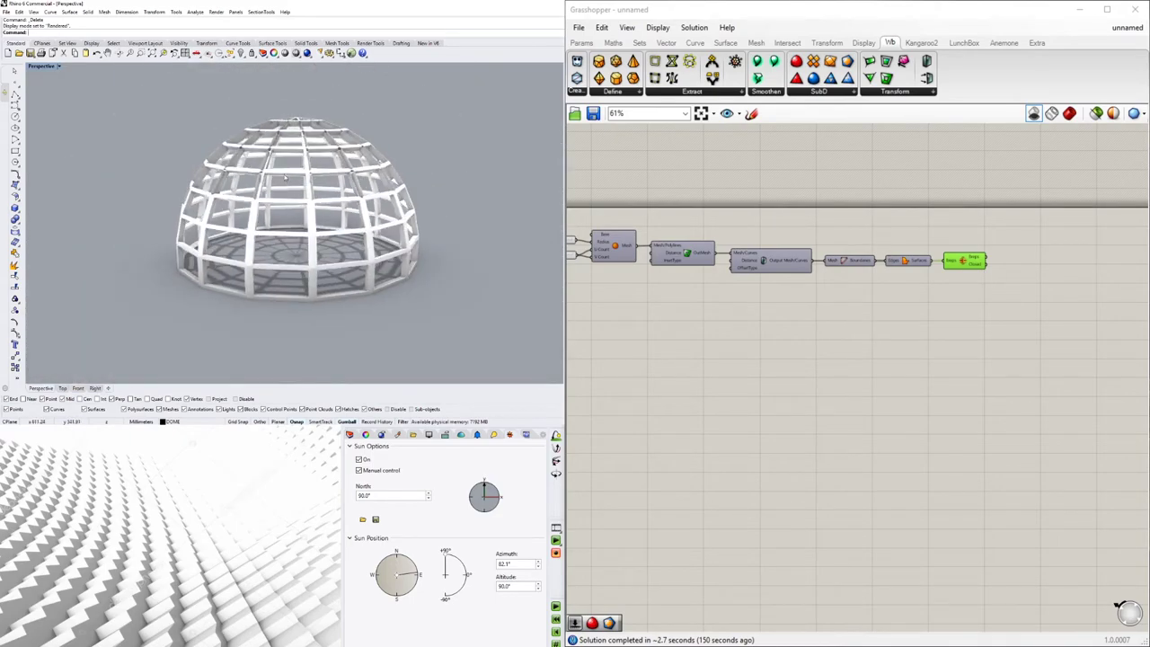
pyautogui.press('Return')
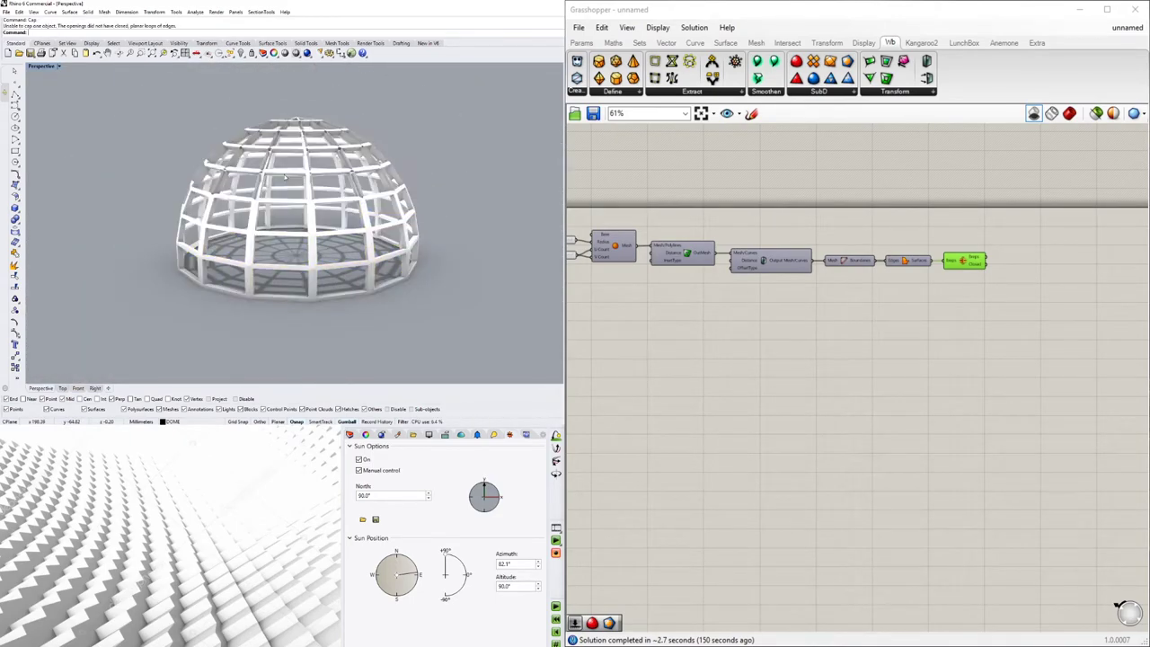
# Step: Examine the half dome's strut joints up close in the rendered view
pyautogui.scroll(5, 269, 182)
pyautogui.scroll(-5, 263, 187)
pyautogui.moveTo(264, 187); pyautogui.dragTo(198, 166, button='right')
pyautogui.scroll(5, 211, 236)
pyautogui.scroll(-5, 210, 236)
pyautogui.scroll(8, 197, 162)
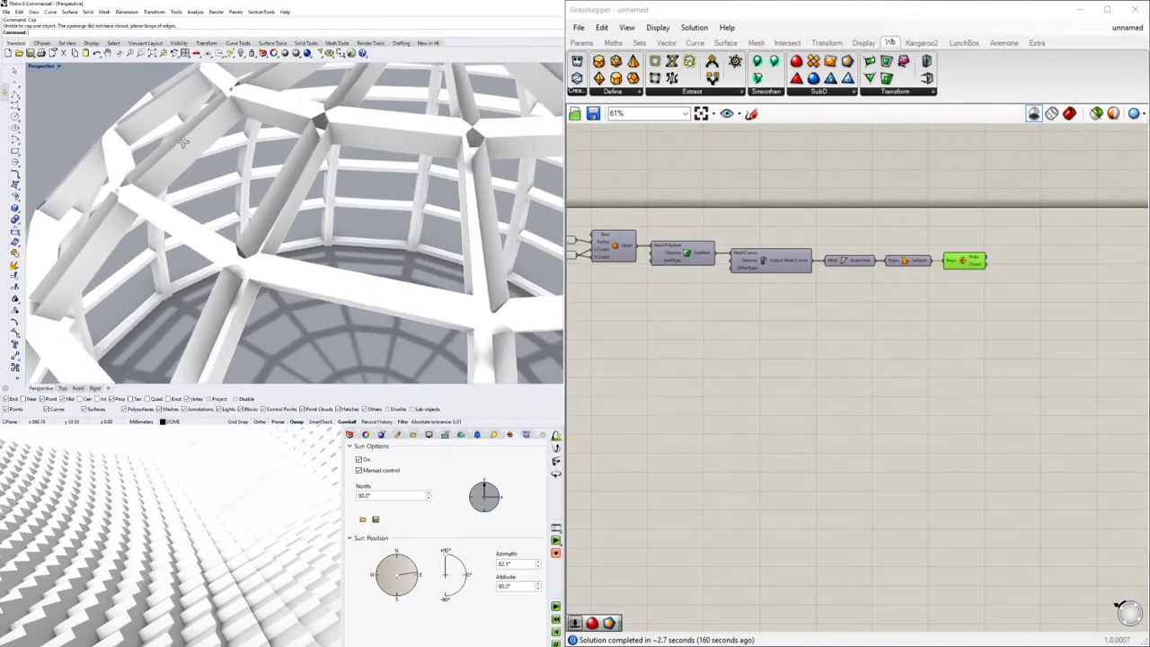
pyautogui.click(197, 162)
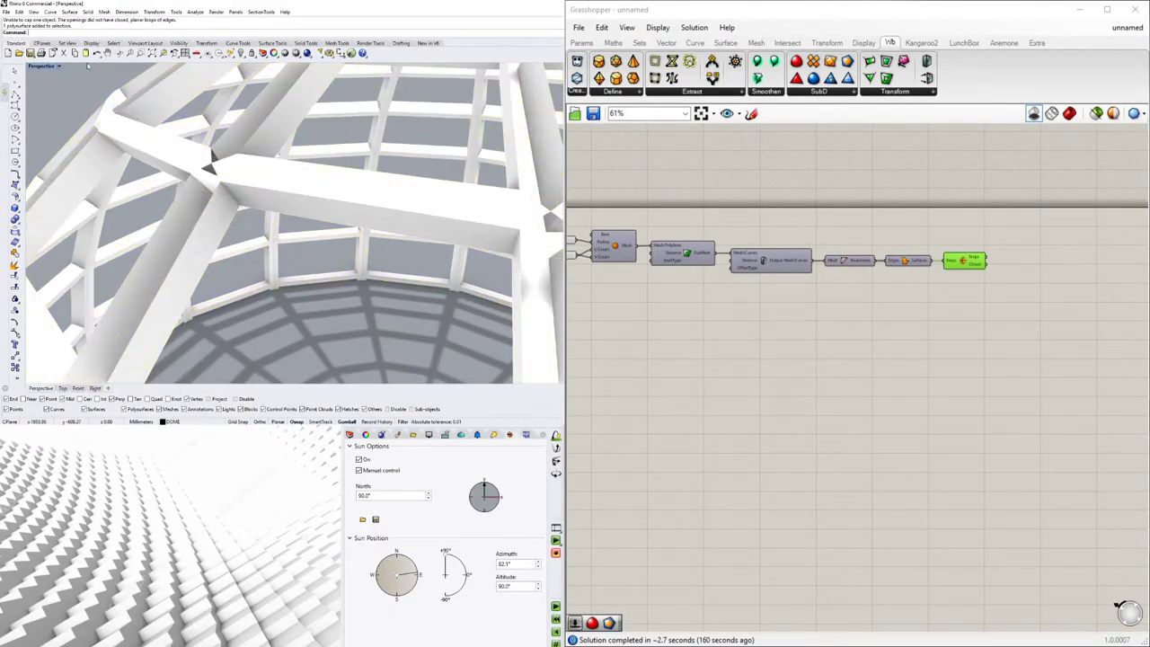
# Step: Set the Perspective viewport's display mode to Shaded to show the edges of the dome's struts
pyautogui.click(41, 66)
pyautogui.click(54, 97)
pyautogui.scroll(-4, 54, 97)
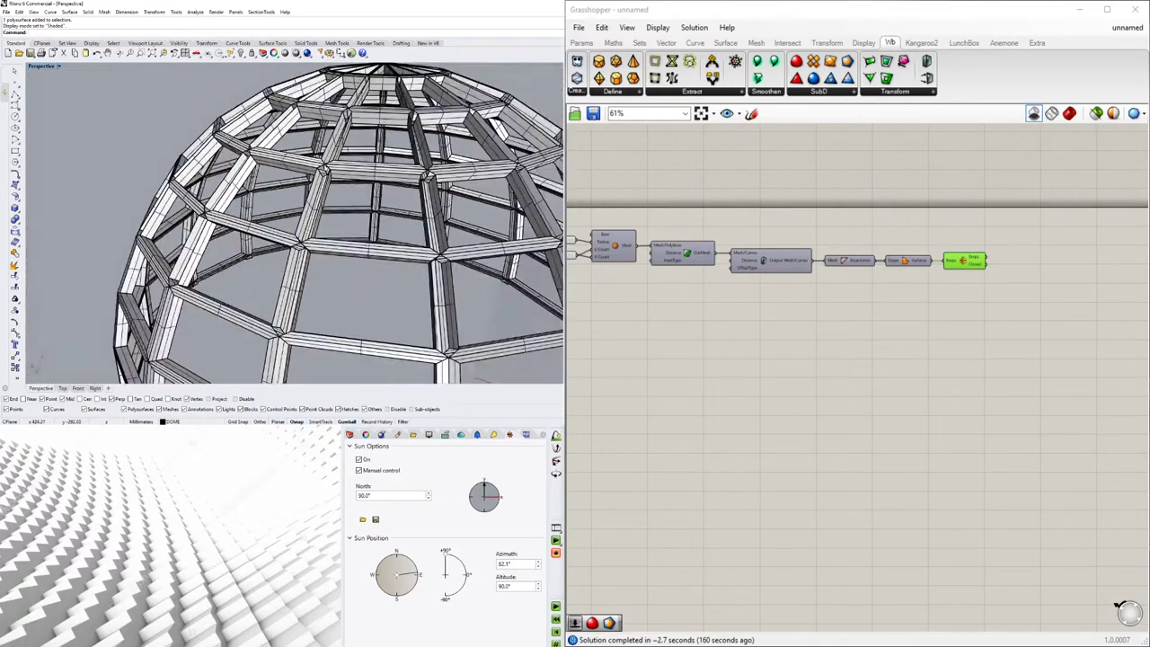
pyautogui.scroll(-3, 234, 179)
pyautogui.scroll(10, 292, 221)
pyautogui.scroll(-7, 292, 220)
pyautogui.moveTo(292, 220); pyautogui.dragTo(261, 256, button='right')
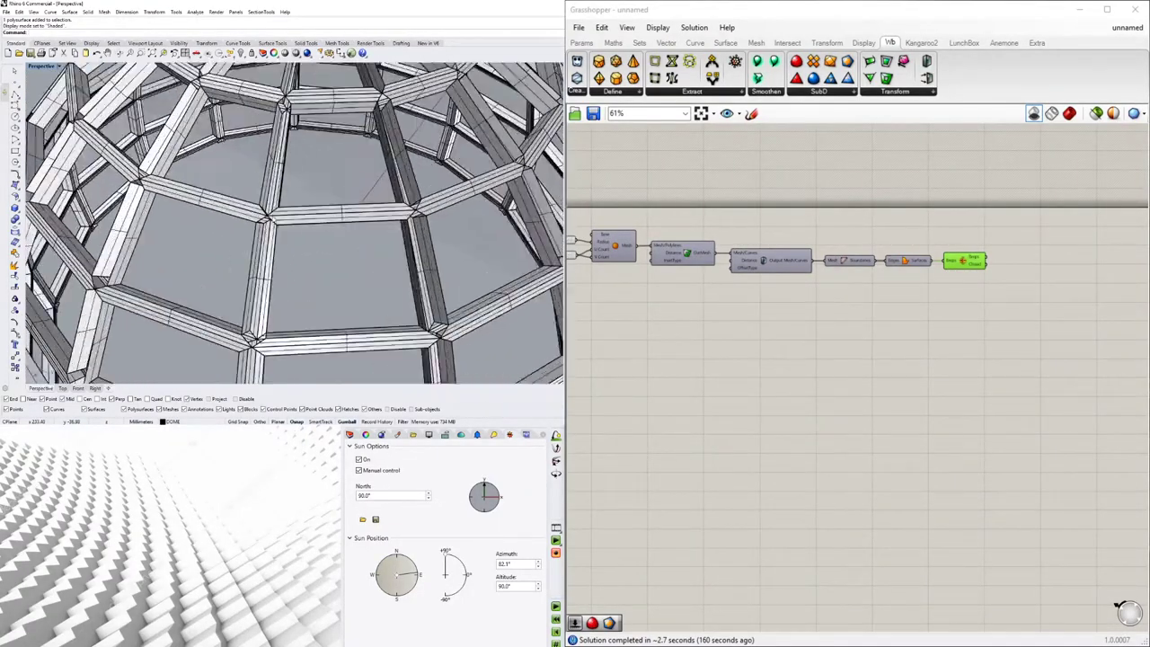
# Step: Examine the shaded dome's frame joints and overall lattice from close up and from a distance
pyautogui.scroll(6, 270, 216)
pyautogui.click(269, 216)
pyautogui.press('Escape')
pyautogui.scroll(-9, 269, 216)
pyautogui.scroll(5, 269, 216)
pyautogui.moveTo(269, 215); pyautogui.dragTo(296, 224, button='right')
pyautogui.scroll(-5, 288, 220)
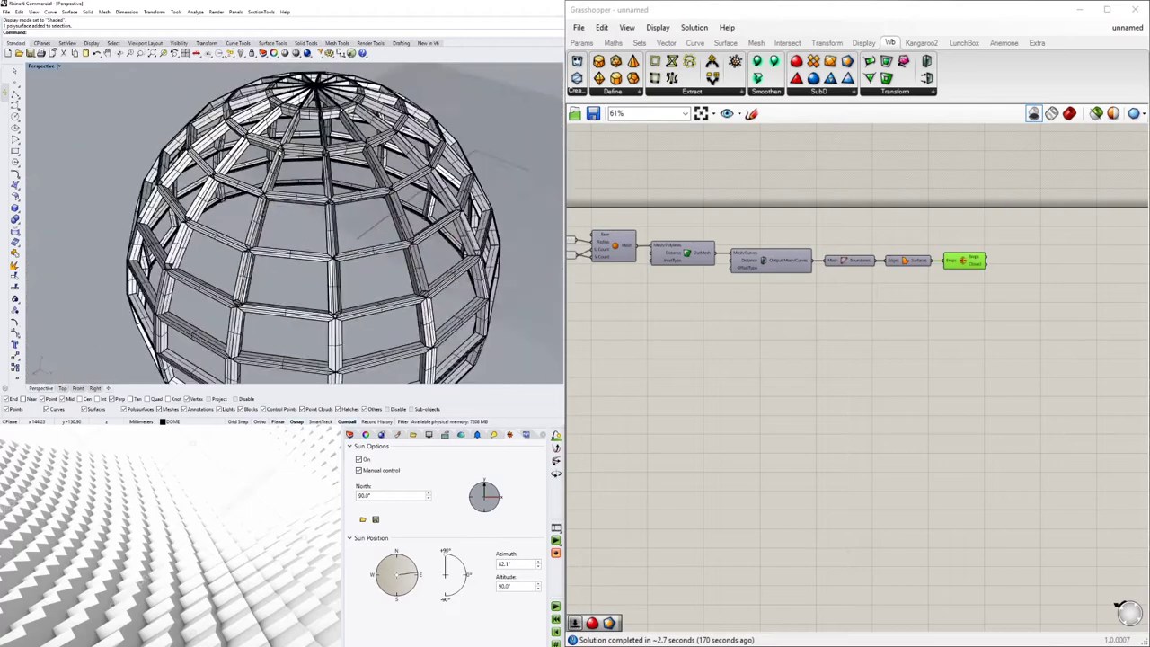
pyautogui.scroll(-4, 288, 162)
pyautogui.moveTo(377, 221); pyautogui.dragTo(334, 192, button='right')
# Step: Undo the sun position and manual sun control changes
pyautogui.hotkey('ctrl', 'z')
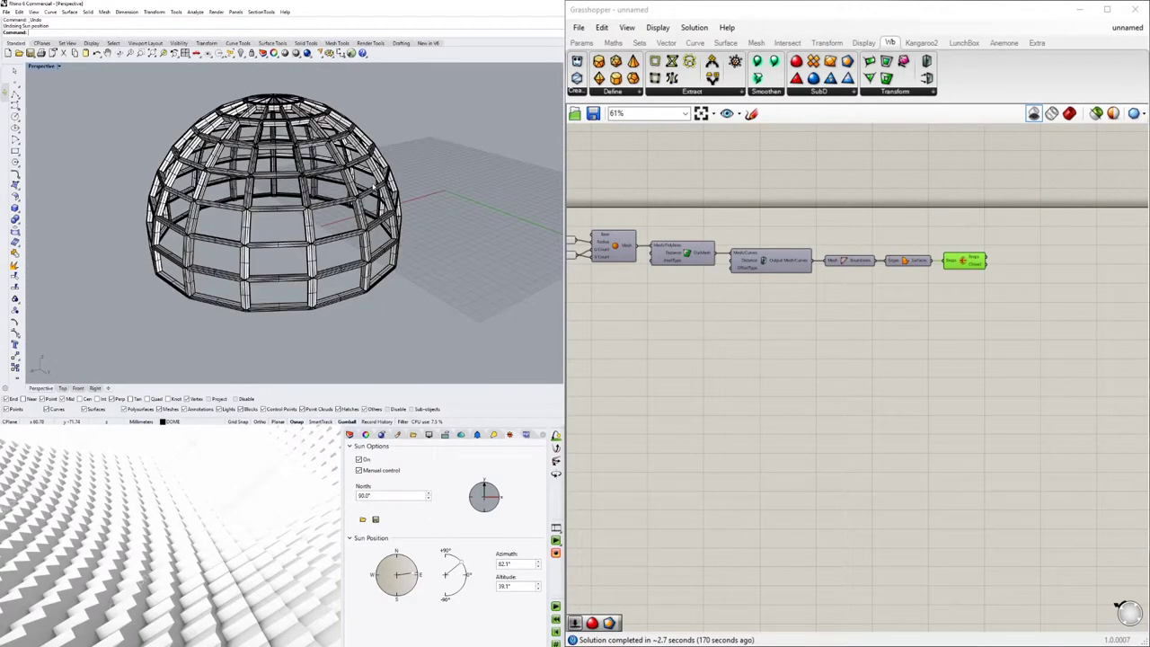
pyautogui.scroll(2, 324, 194)
pyautogui.moveTo(389, 142); pyautogui.dragTo(409, 163, button='right')
pyautogui.hotkey('ctrl', 'z')
pyautogui.hotkey('ctrl', 'z')
pyautogui.hotkey('ctrl', 'z')
pyautogui.scroll(-5, 409, 164)
pyautogui.scroll(2, 409, 165)
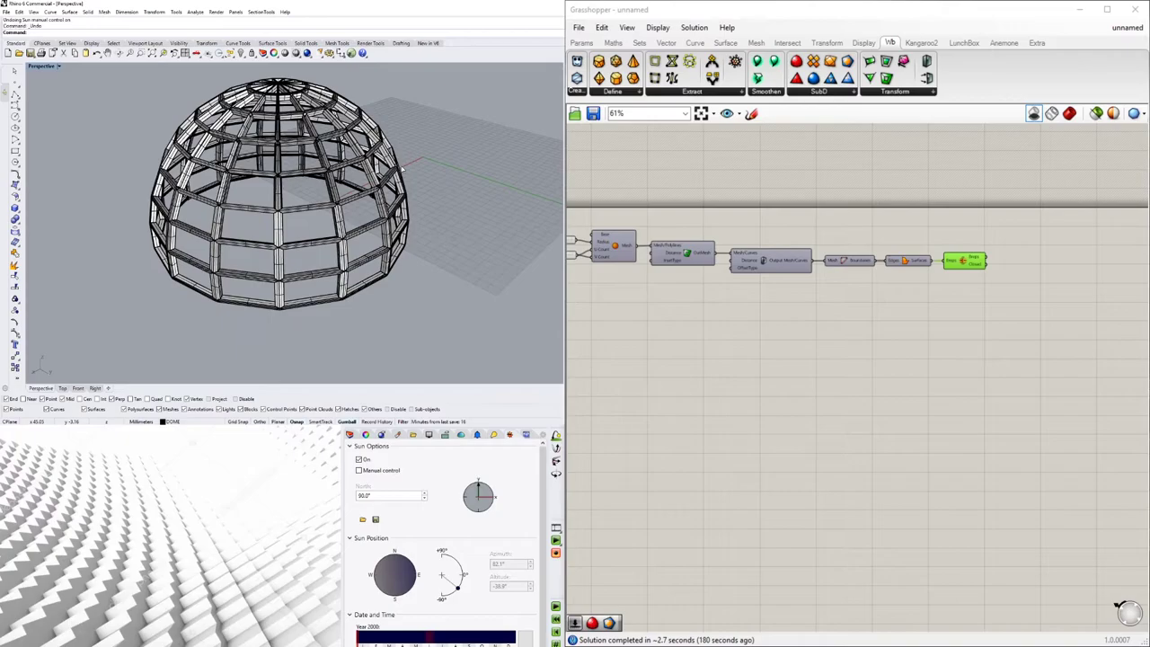
# Step: Continue undoing through the sun activation, the BooleanDifference cut and the cutting box
pyautogui.hotkey('ctrl', 'z')
pyautogui.hotkey('ctrl', 'z')
pyautogui.hotkey('ctrl', 'z')
pyautogui.scroll(5, 314, 163)
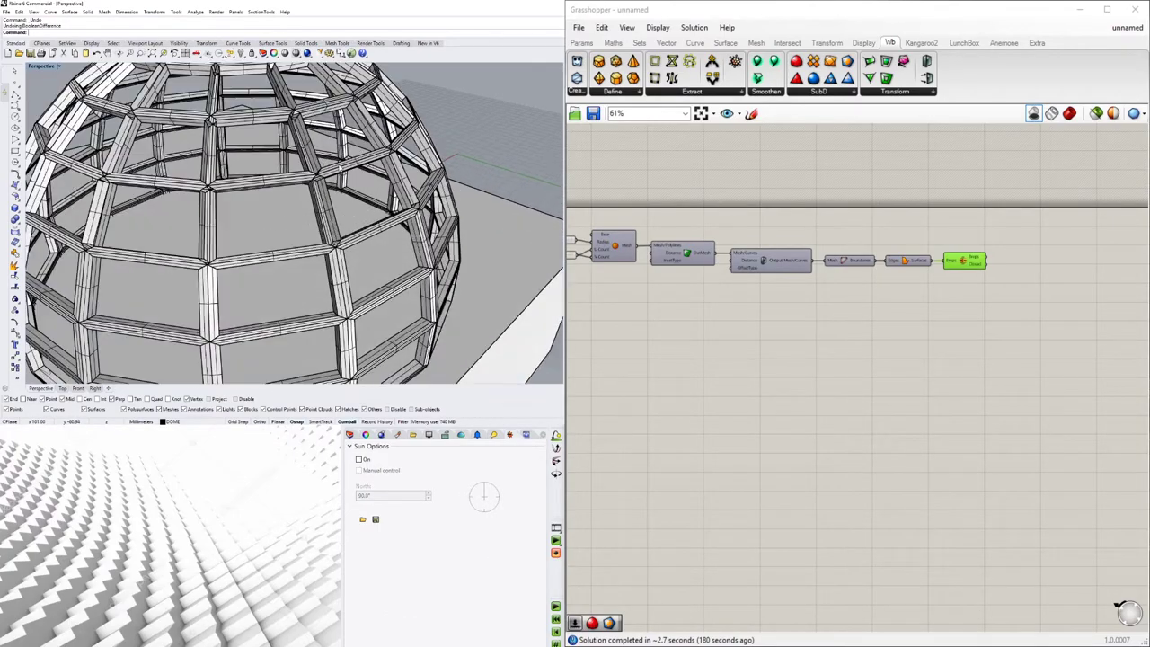
pyautogui.hotkey('ctrl', 'z')
# Step: Delete the baked lattice sphere polysurface from the Rhino model
pyautogui.scroll(-2, 253, 171)
pyautogui.scroll(4, 252, 171)
pyautogui.moveTo(253, 171); pyautogui.dragTo(278, 180, button='right')
pyautogui.scroll(-5, 270, 189)
pyautogui.click(271, 191)
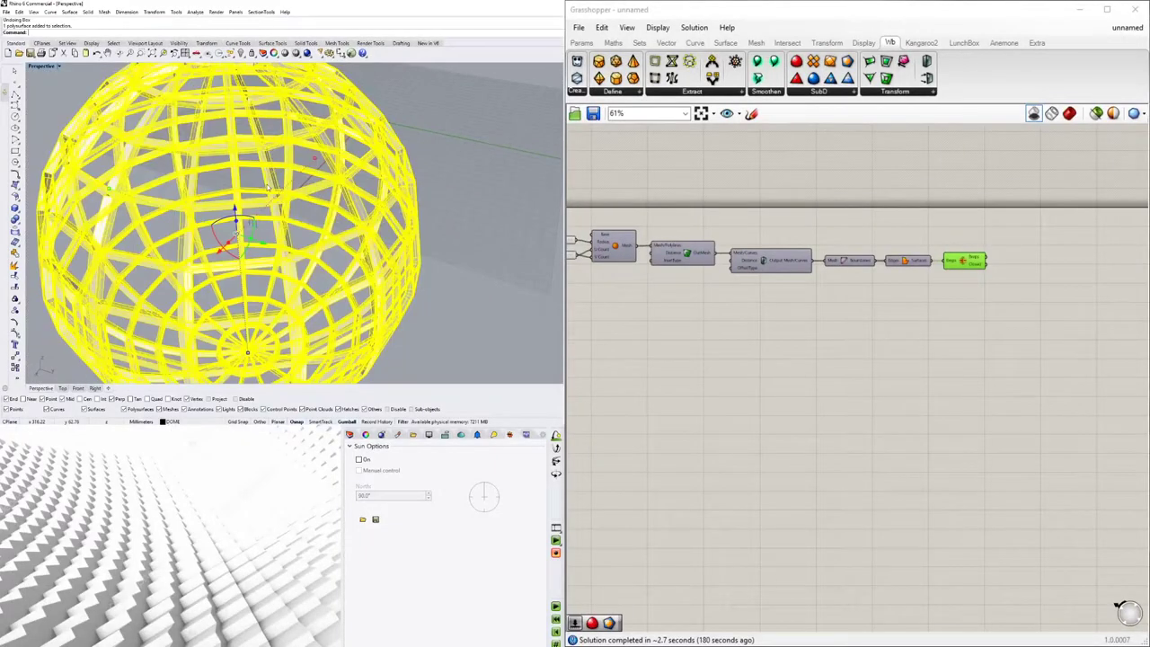
pyautogui.press('Delete')
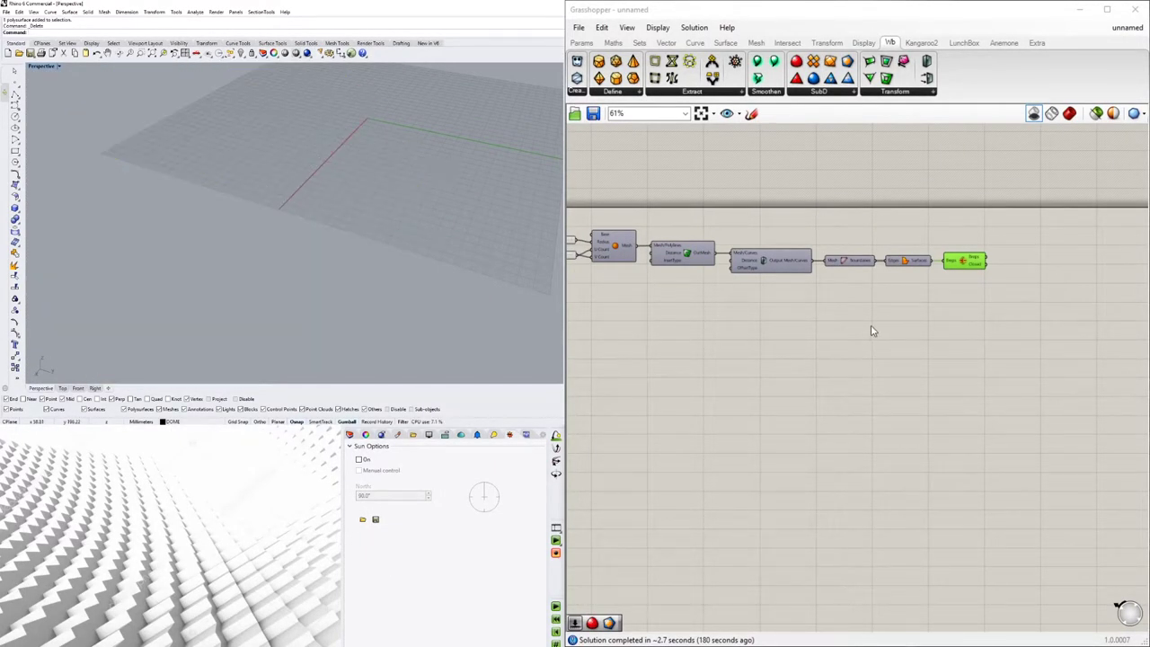
# Step: Bake the lattice mesh from the Grasshopper component that outputs Output Mesh/Curves
pyautogui.moveTo(874, 326); pyautogui.dragTo(879, 351, button='right')
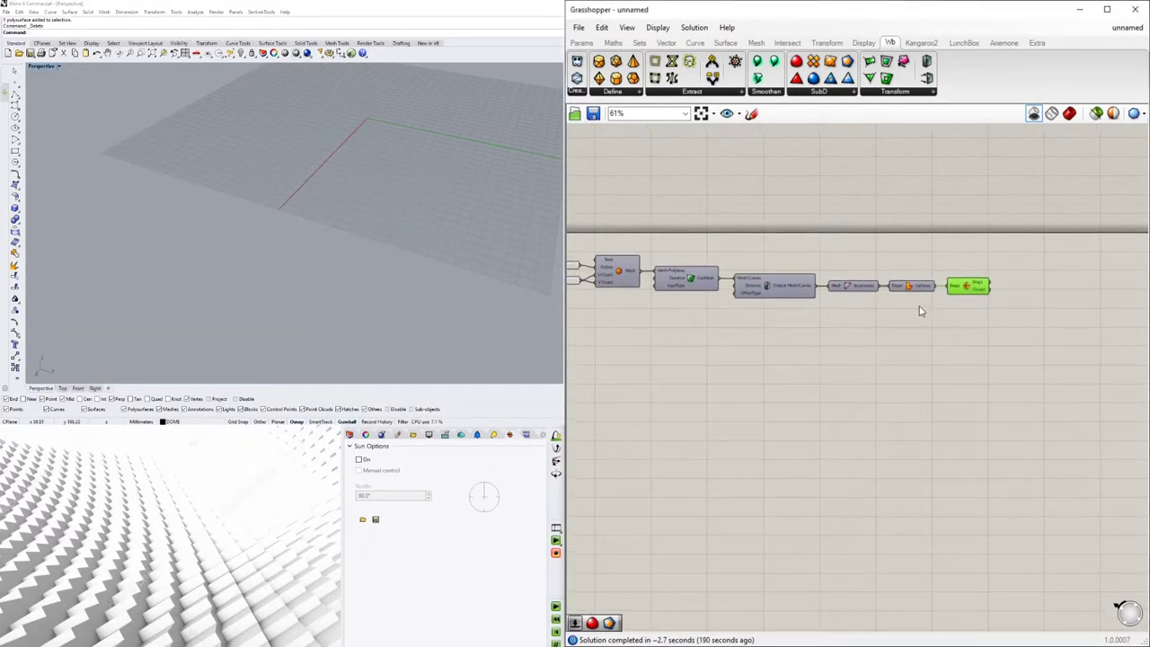
pyautogui.click(771, 281)
pyautogui.middleClick(769, 285)
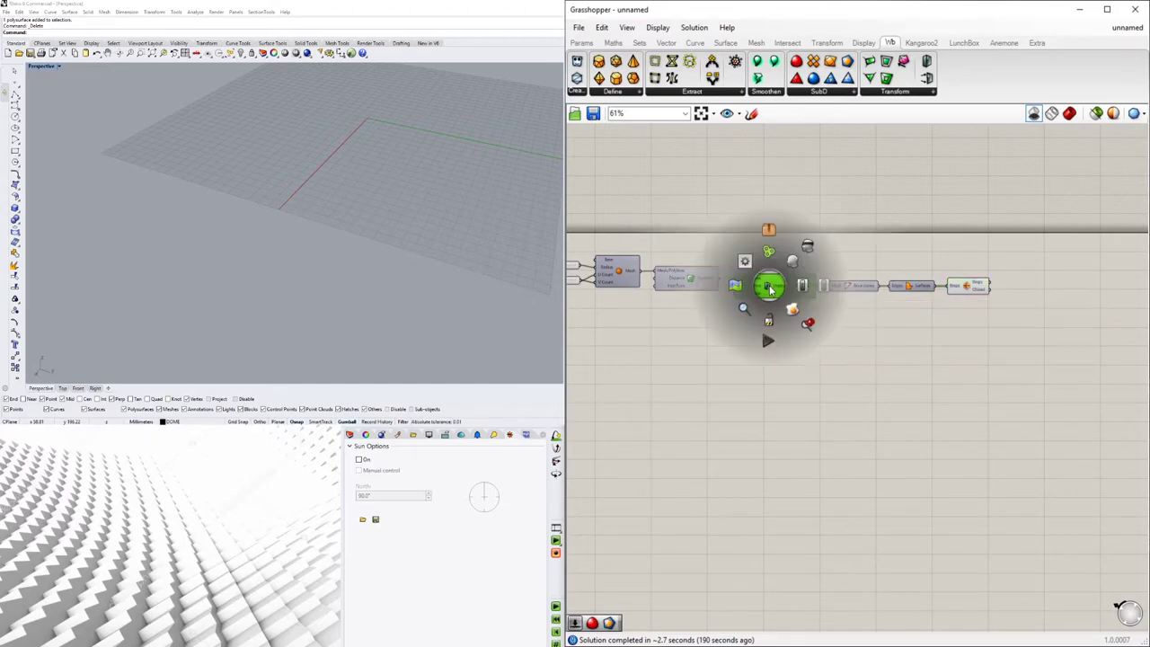
pyautogui.click(788, 314)
# Step: Convert the baked lattice sphere mesh to a NURBS polysurface with MeshToNURB
pyautogui.moveTo(395, 203); pyautogui.dragTo(370, 189, button='right')
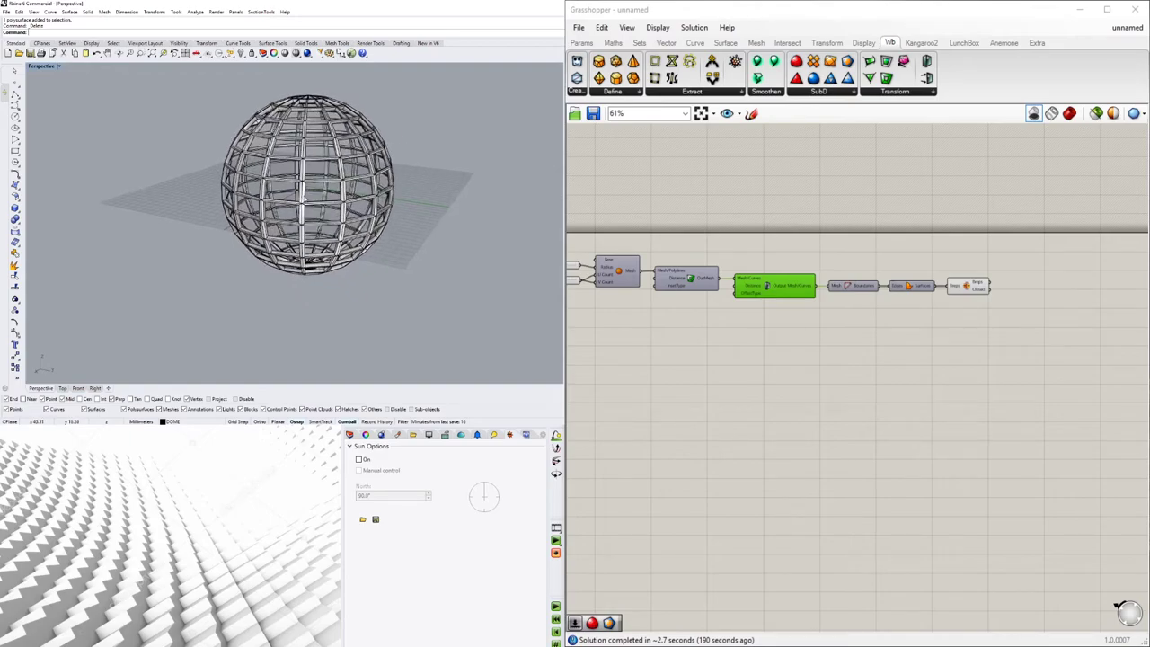
pyautogui.write('MeshToNURB')
pyautogui.press('Return')
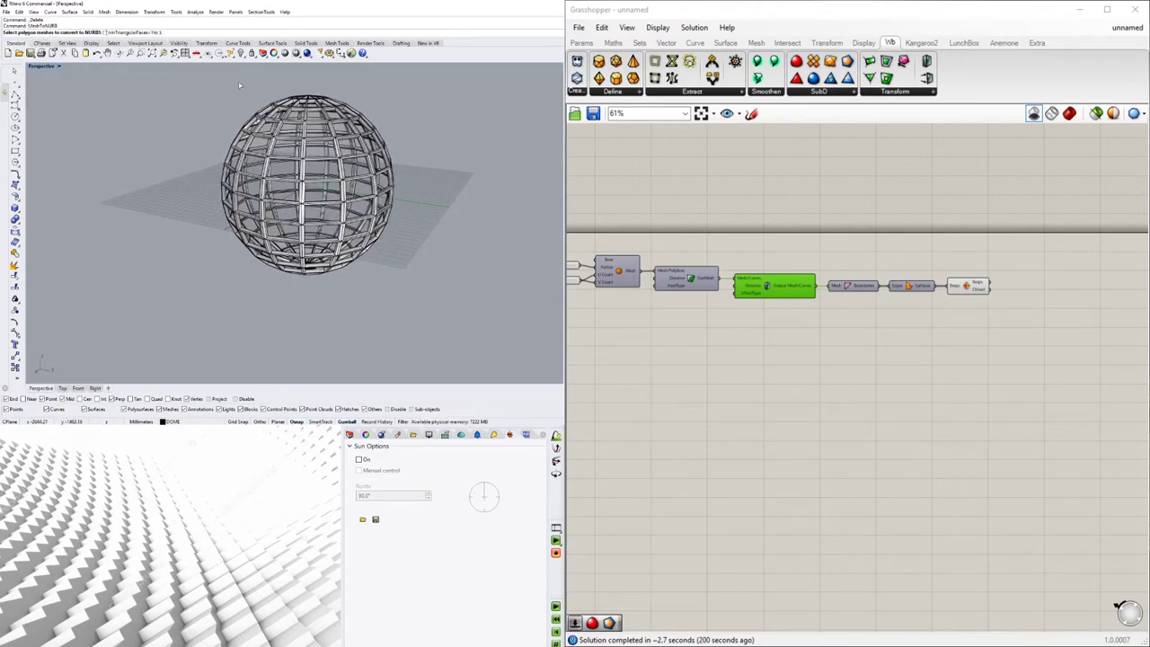
pyautogui.moveTo(416, 264); pyautogui.dragTo(438, 309)
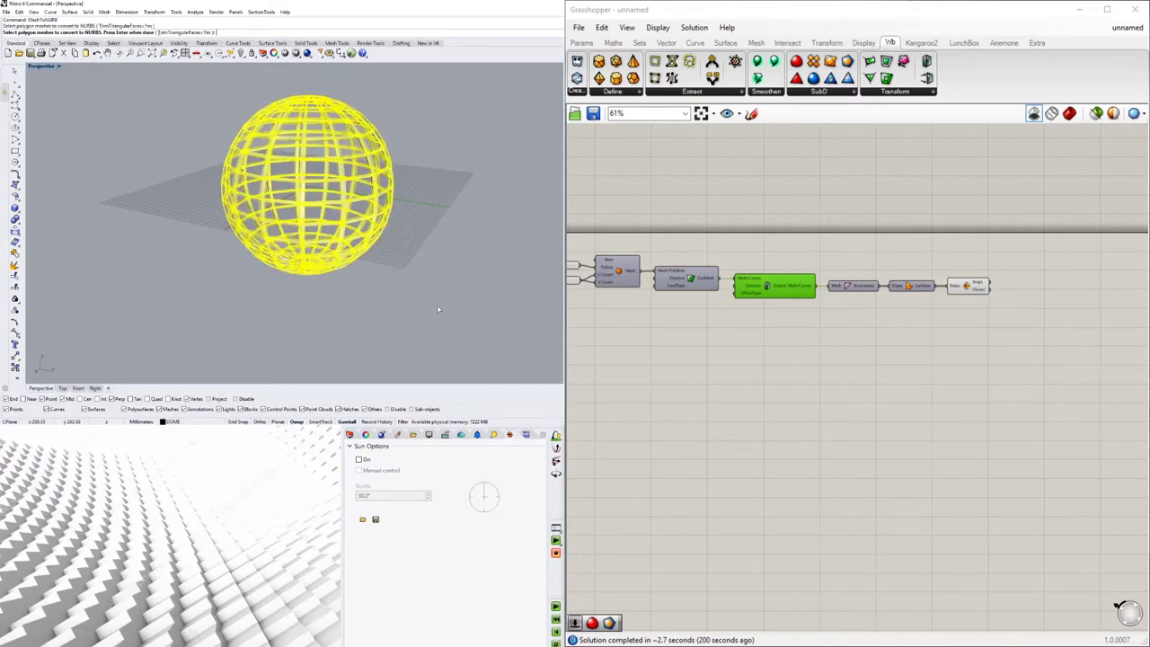
pyautogui.press('Return')
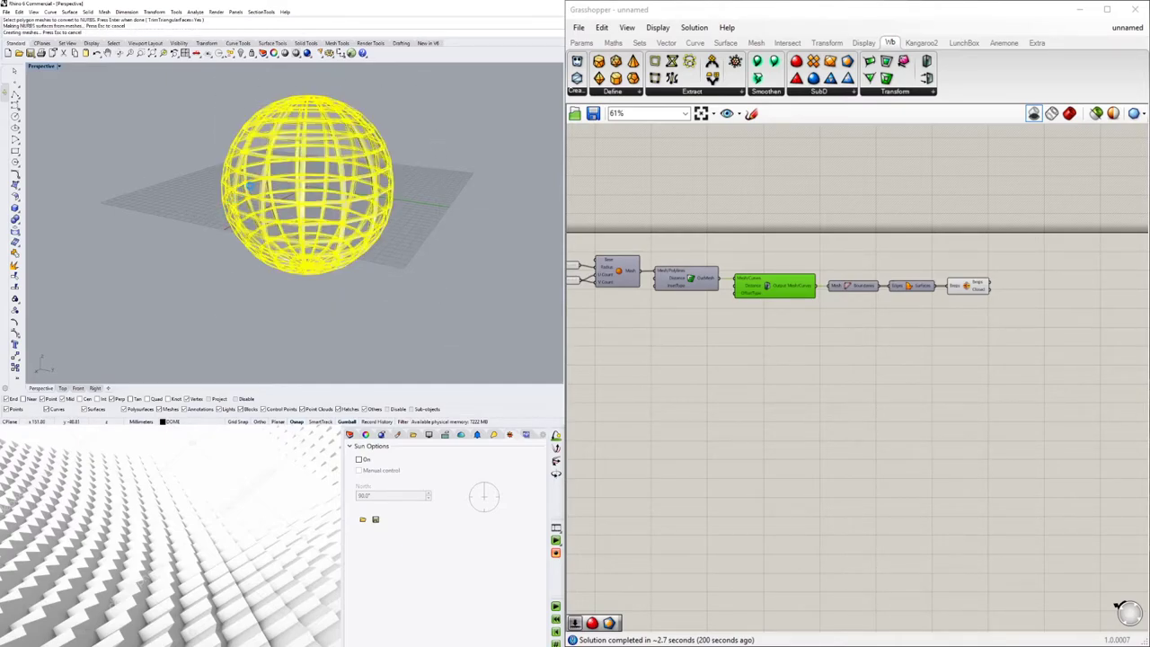
# Step: Move the converted NURBS sphere along the red axis, clear of the original mesh sphere
pyautogui.click(221, 192)
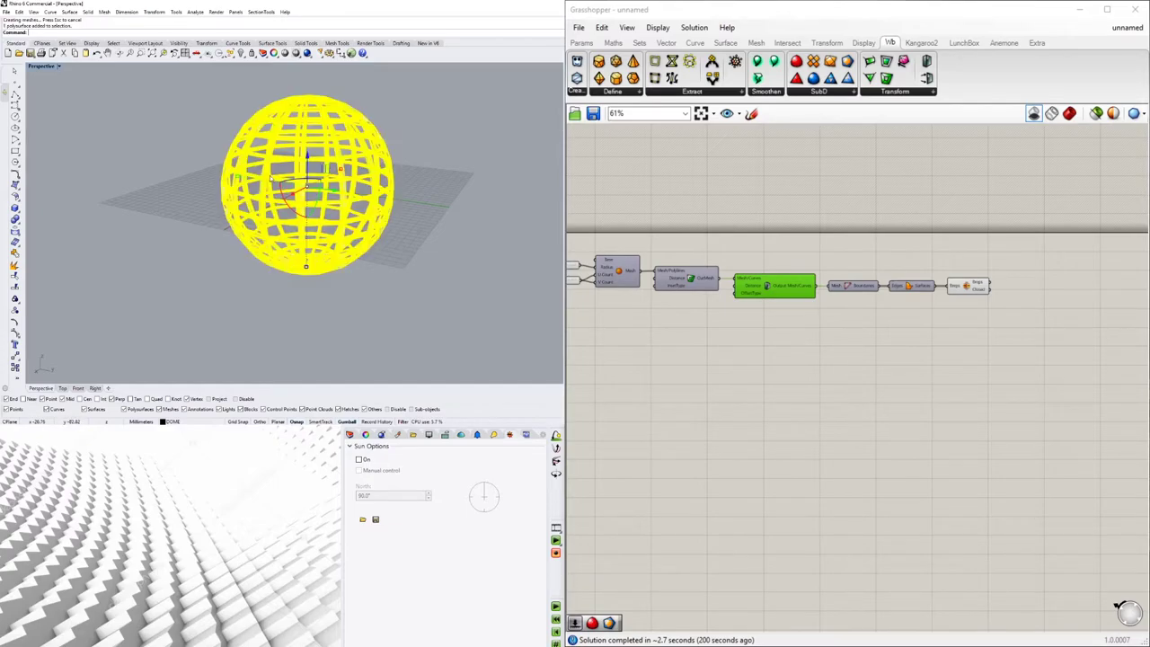
pyautogui.click(324, 184)
pyautogui.click(323, 183)
pyautogui.moveTo(323, 184); pyautogui.dragTo(271, 256, button='right')
pyautogui.press('Delete')
pyautogui.scroll(-6, 400, 190)
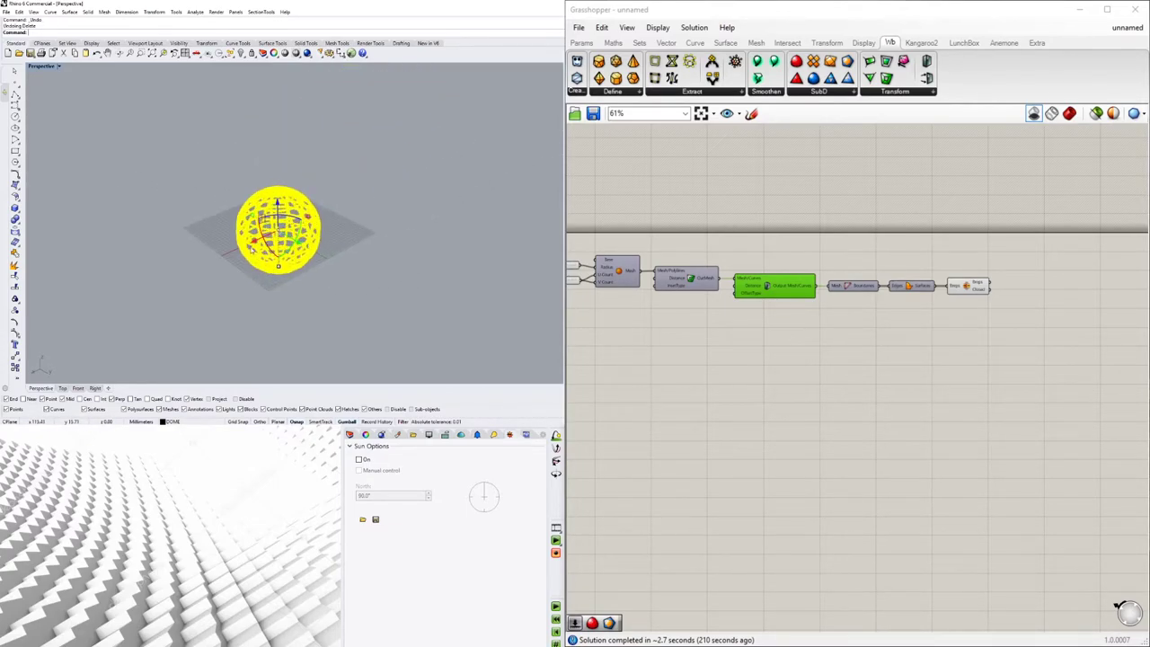
pyautogui.moveTo(256, 242); pyautogui.dragTo(120, 303)
pyautogui.click(206, 284)
pyautogui.scroll(10, 206, 285)
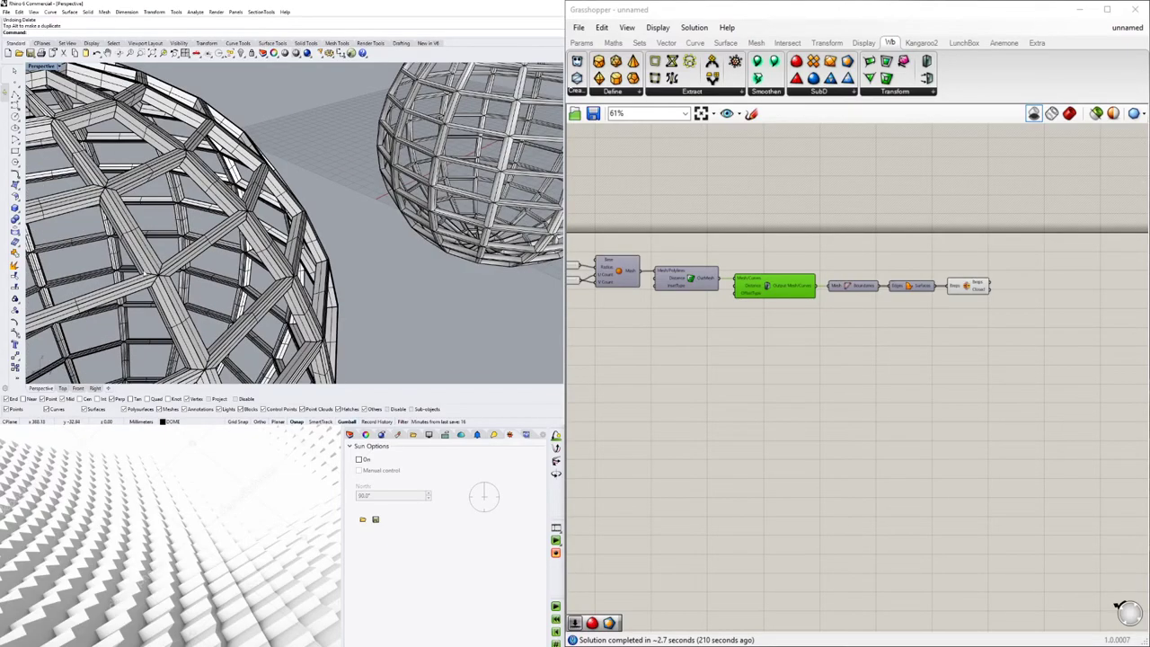
# Step: Inspect the separated spheres and delete the original mesh sphere, keeping the NURBS one
pyautogui.moveTo(206, 281); pyautogui.dragTo(346, 161, button='right')
pyautogui.scroll(7, 352, 153)
pyautogui.scroll(-10, 322, 226)
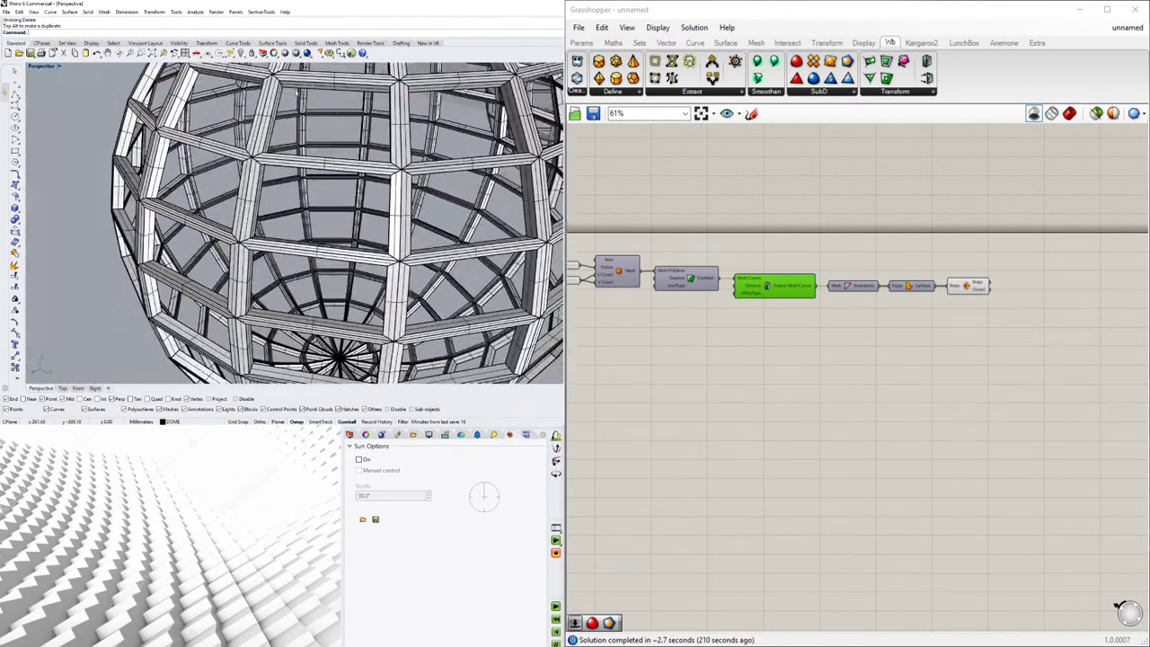
pyautogui.moveTo(322, 226)
pyautogui.mouseDown(button='right')
pyautogui.moveTo(304, 257)
pyautogui.moveTo(310, 220)
pyautogui.mouseUp(button='right')
pyautogui.scroll(-2, 304, 256)
pyautogui.click(348, 161)
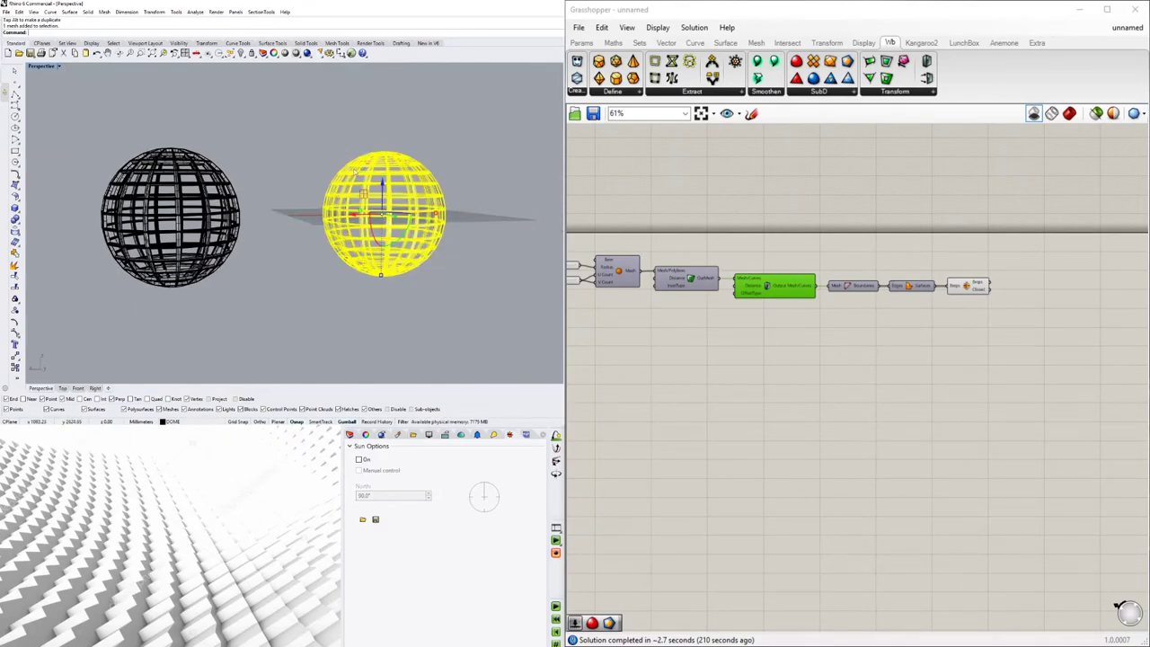
pyautogui.press('Delete')
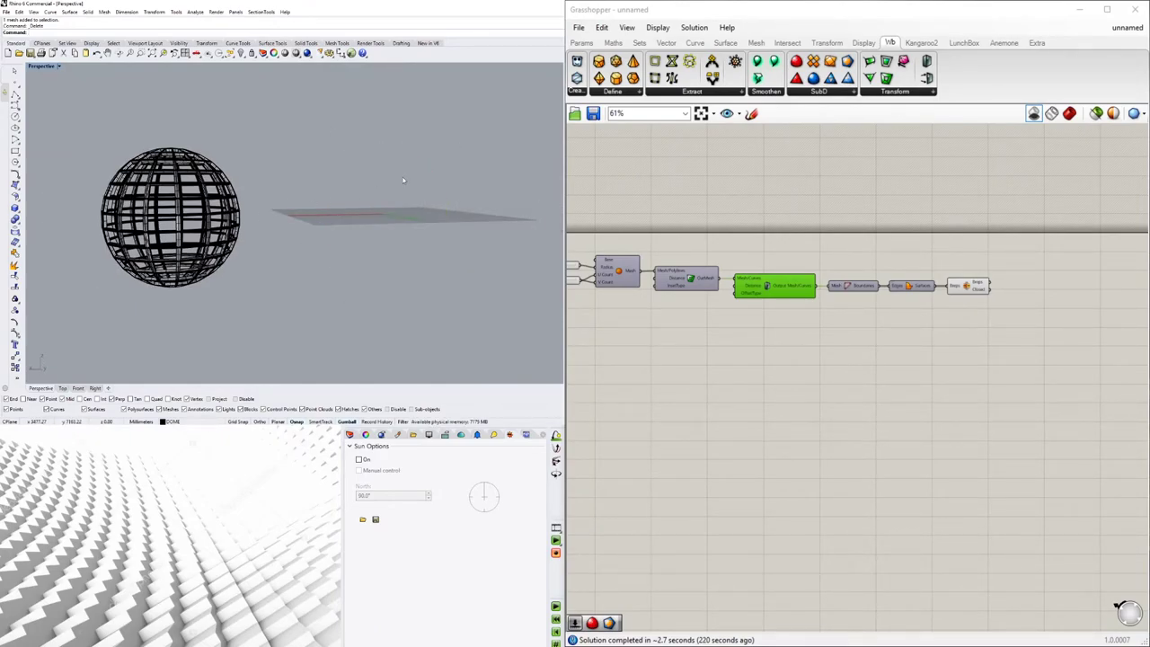
# Step: Move the NURBS sphere with the Vertical option from a point on its outer frame to 0,0,0
pyautogui.scroll(10, 229, 242)
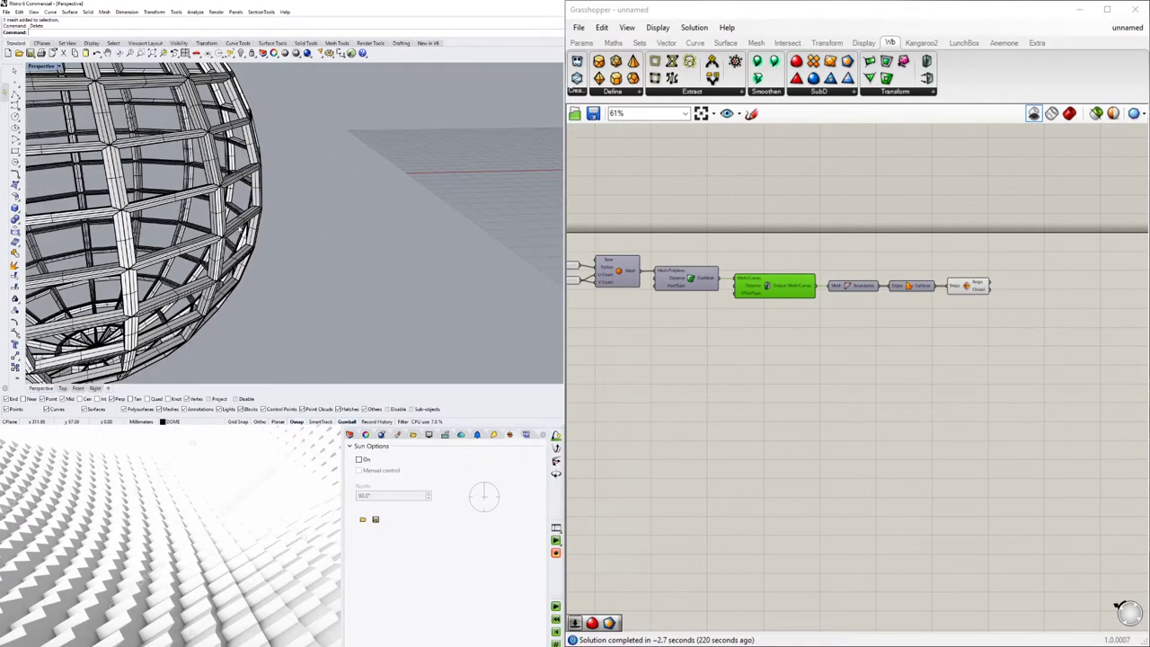
pyautogui.click(238, 199)
pyautogui.scroll(2, 238, 200)
pyautogui.click(279, 195)
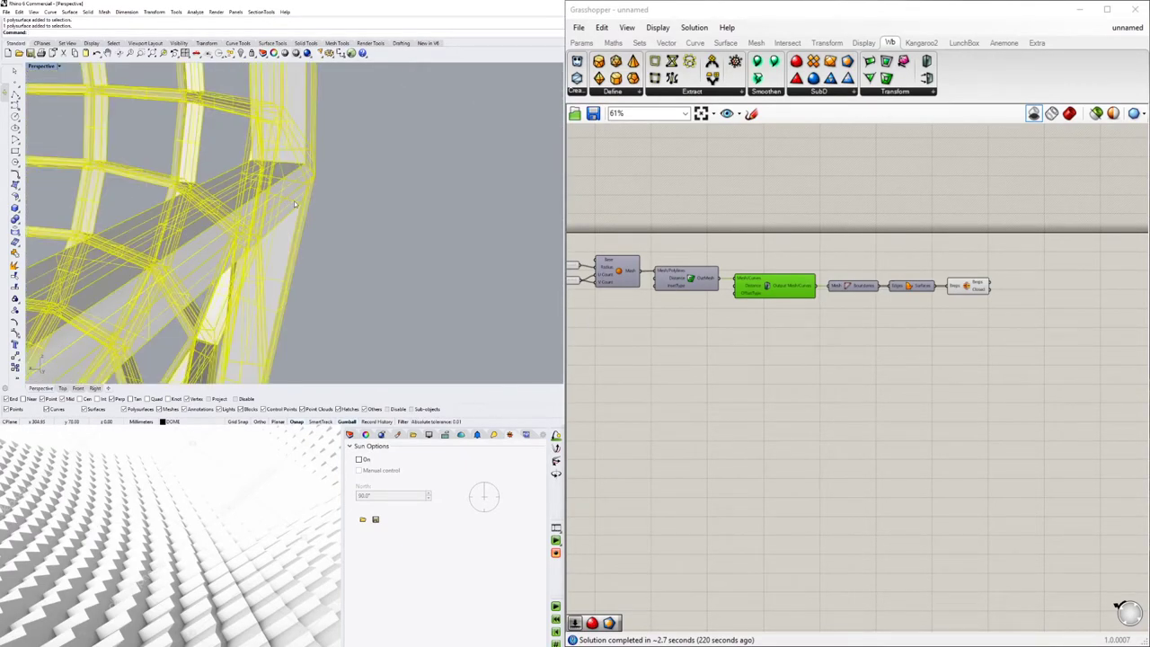
pyautogui.write('m')
pyautogui.press('Return')
pyautogui.write('v')
pyautogui.press('Return')
pyautogui.click(300, 204)
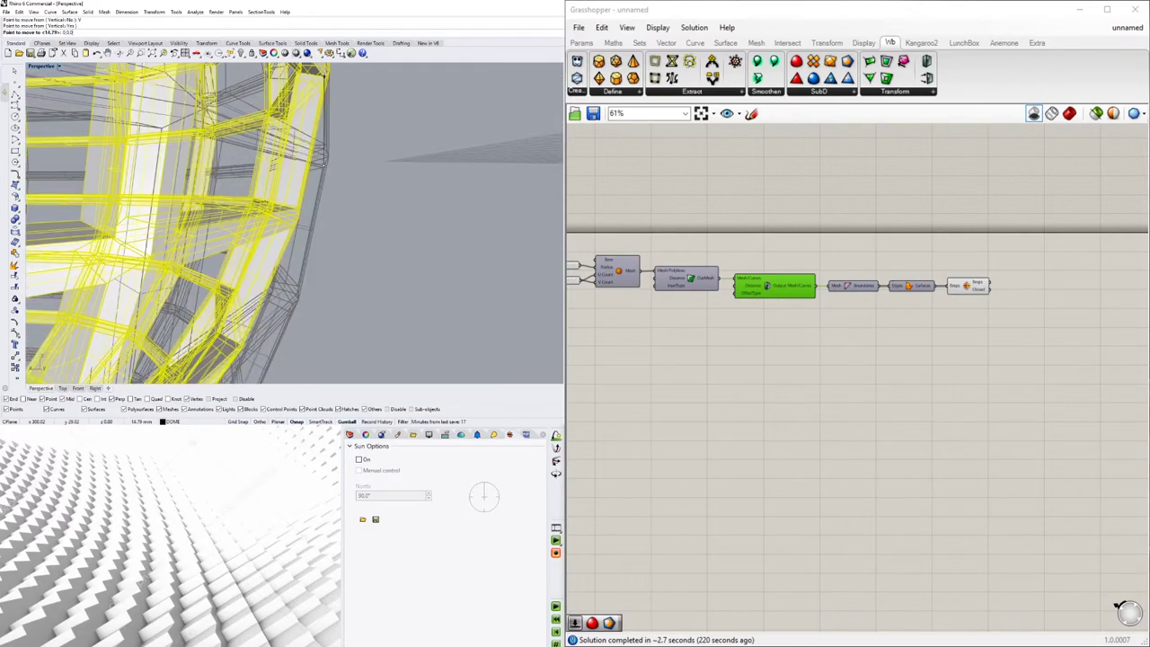
pyautogui.write('0,0,0')
pyautogui.press('Return')
pyautogui.scroll(-5, 188, 220)
pyautogui.press('Escape')
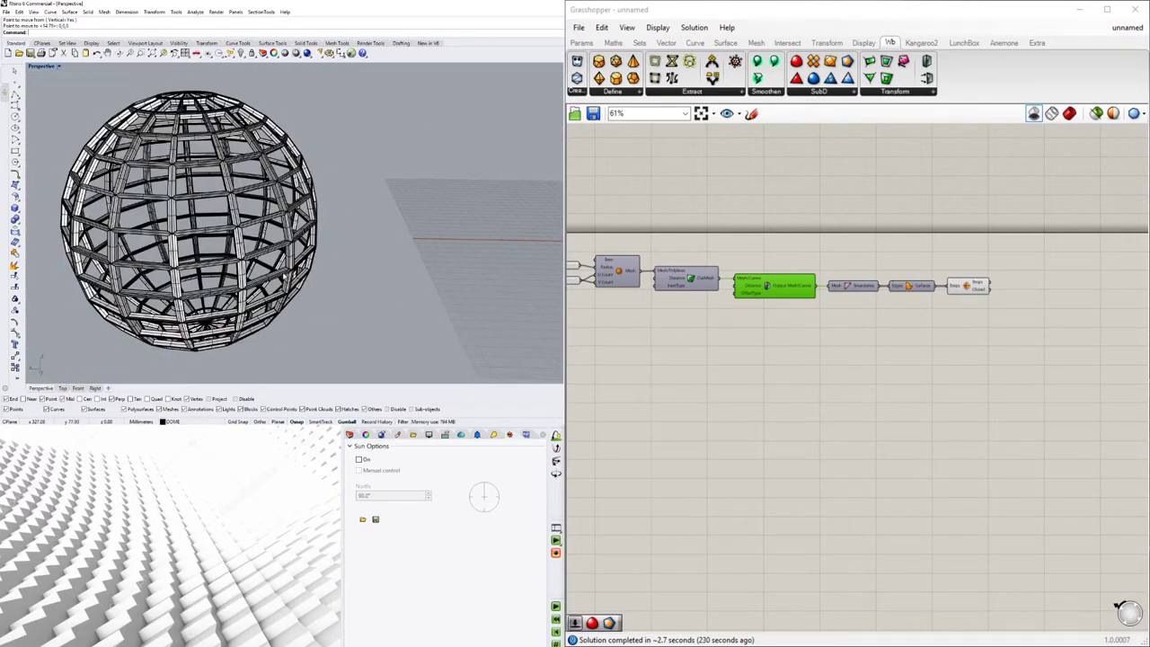
# Step: Draw a box wider than the sphere that extends downward from the ground plane around its lower half
pyautogui.scroll(-2, 286, 277)
pyautogui.keyDown('shift'); pyautogui.moveTo(283, 280); pyautogui.dragTo(385, 221, button='right'); pyautogui.keyUp('shift')
pyautogui.scroll(3, 377, 220)
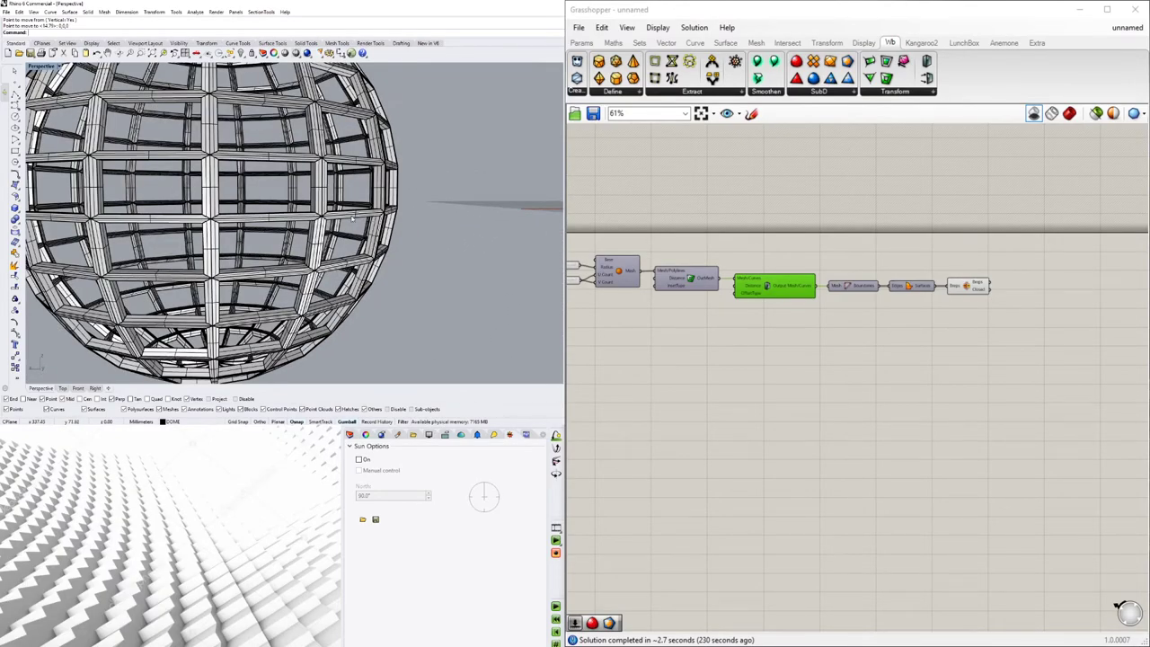
pyautogui.moveTo(529, 206); pyautogui.dragTo(200, 156, button='right')
pyautogui.scroll(-5, 500, 199)
pyautogui.click(15, 210)
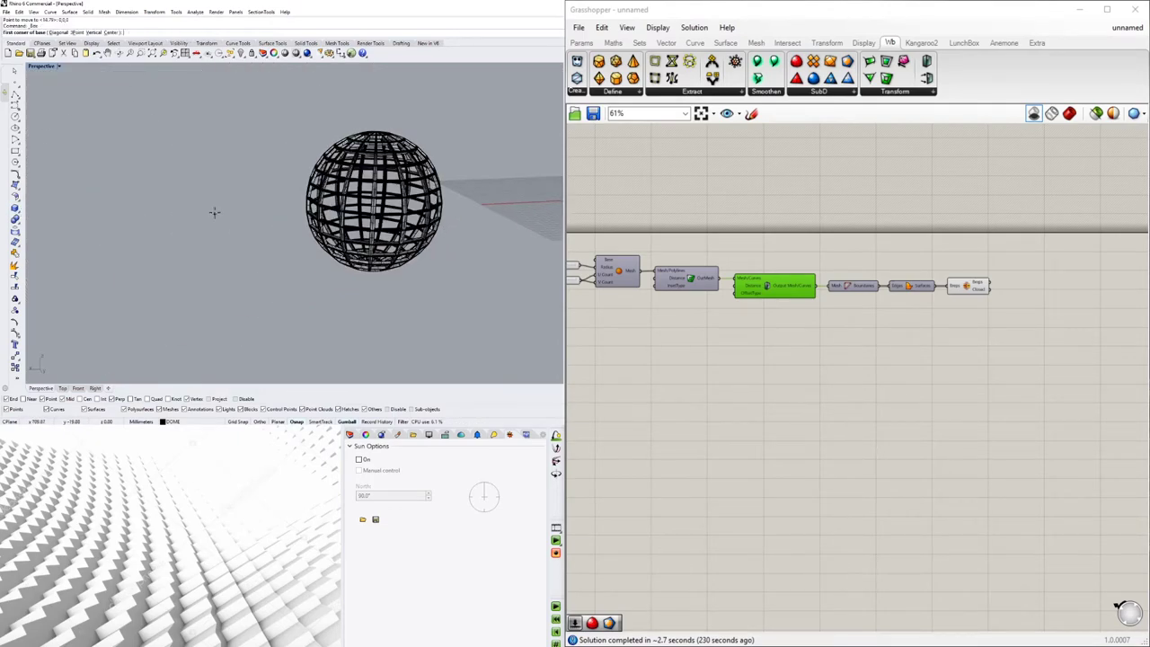
pyautogui.click(252, 193)
pyautogui.click(543, 258)
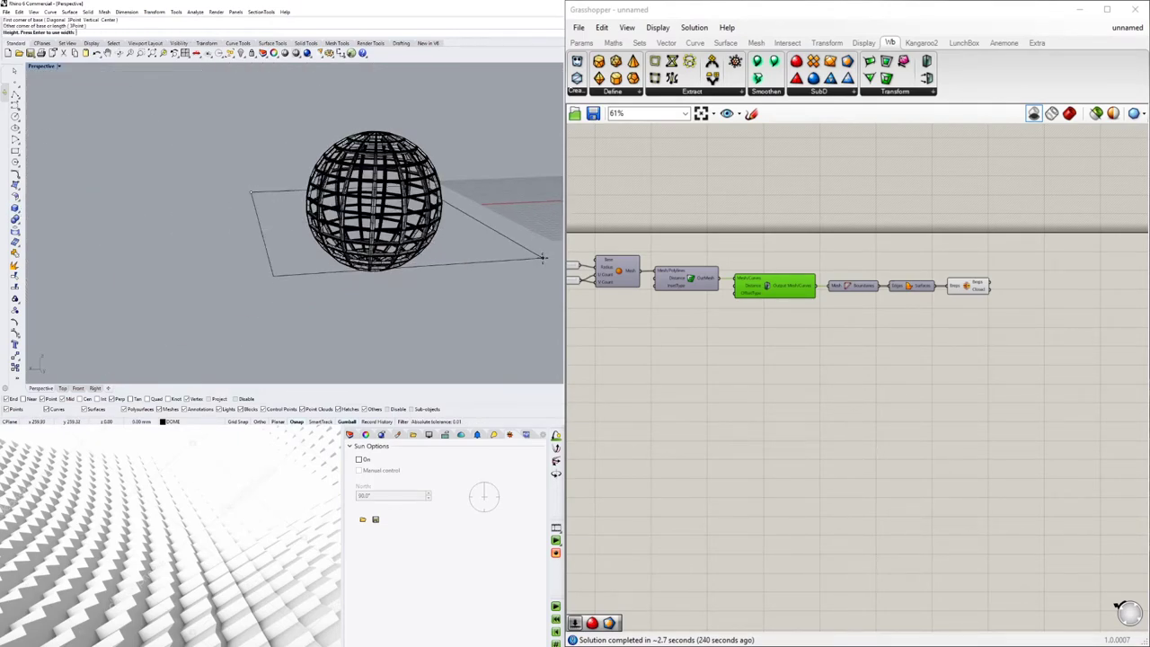
pyautogui.click(494, 333)
# Step: Subtract the box from the lattice sphere with BooleanDifference to leave a half dome, and delete the box
pyautogui.moveTo(473, 306); pyautogui.dragTo(160, 335, button='right')
pyautogui.click(274, 251)
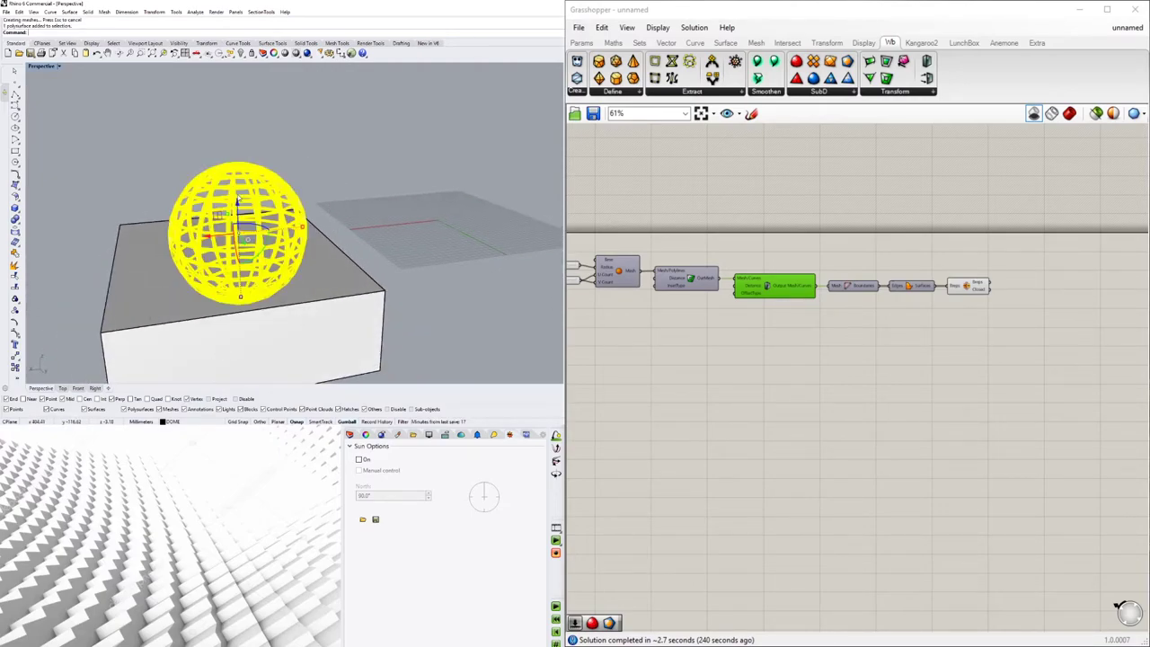
pyautogui.press('Return')
pyautogui.click(335, 266)
pyautogui.press('Return')
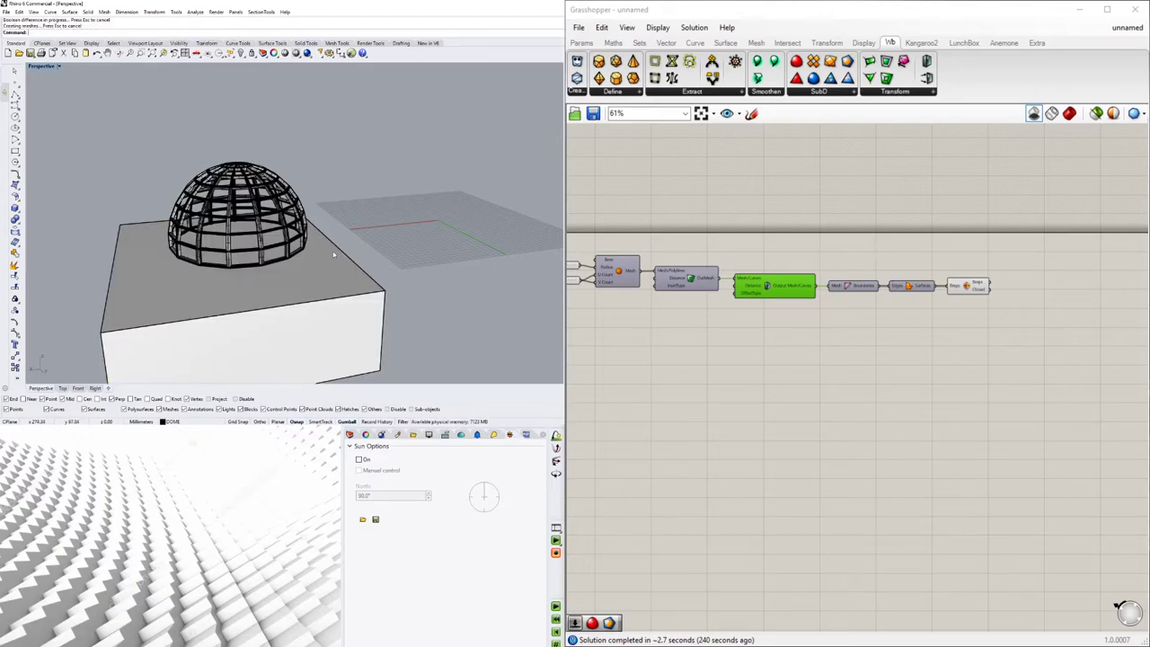
pyautogui.click(346, 253)
pyautogui.press('Delete')
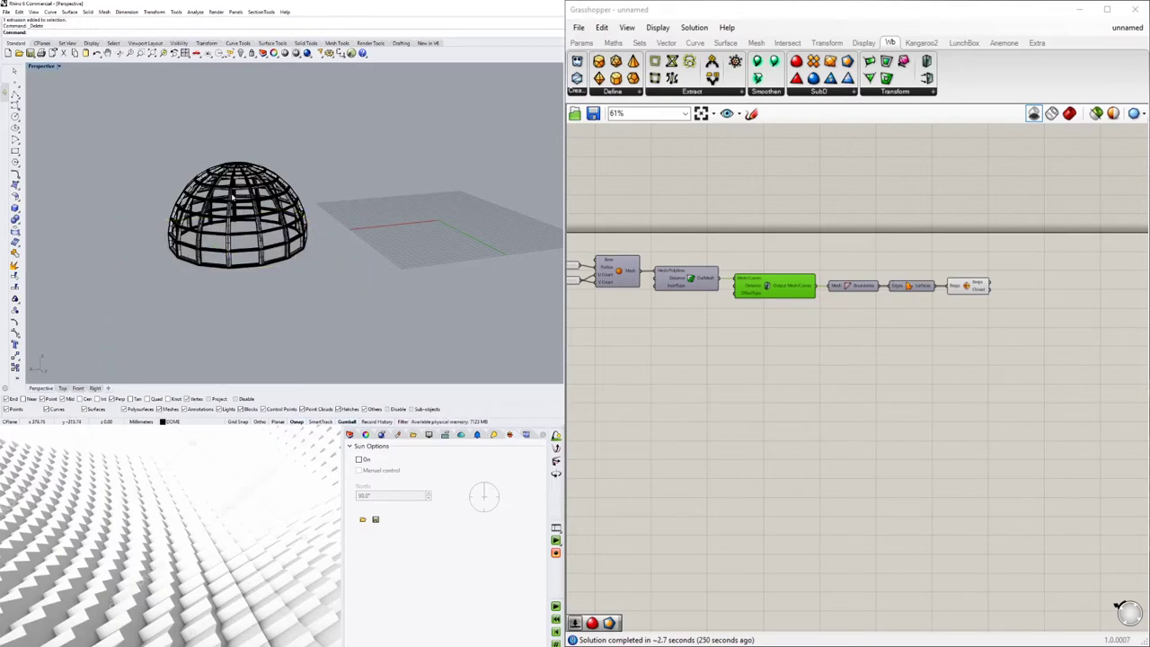
# Step: Display the half dome in the perspective viewport with the Rendered display mode
pyautogui.click(41, 65)
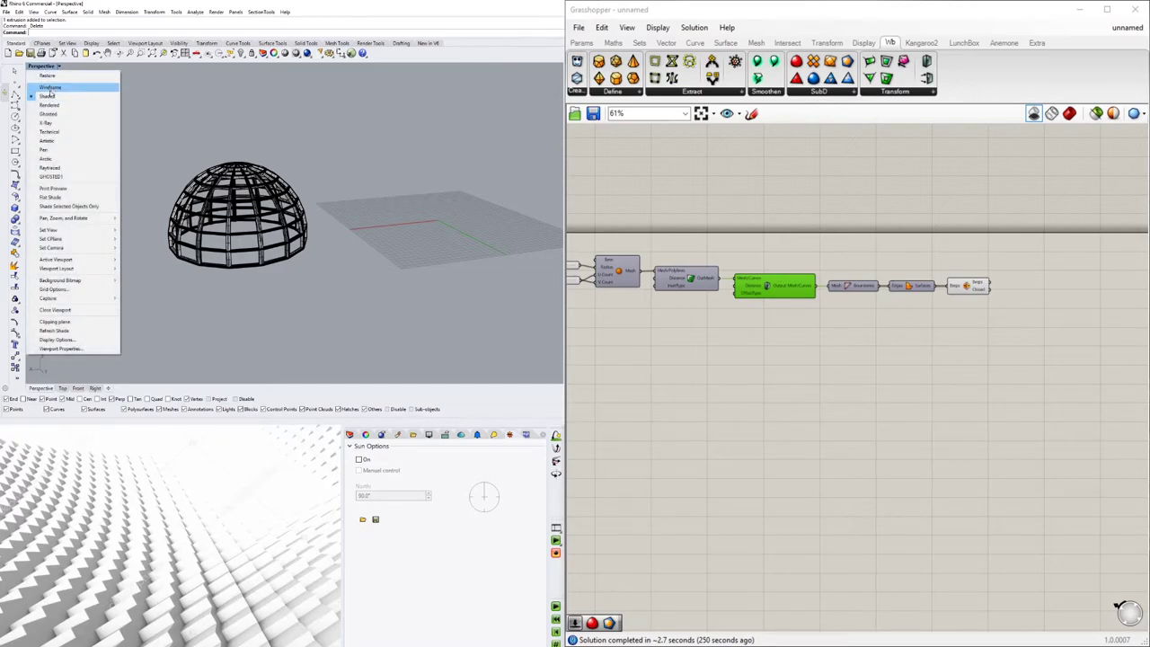
pyautogui.scroll(5, 230, 203)
pyautogui.moveTo(260, 216); pyautogui.dragTo(170, 220, button='right')
# Step: Turn on the sun with manual control and raise its altitude to about 63° so the dome casts shadows
pyautogui.click(361, 460)
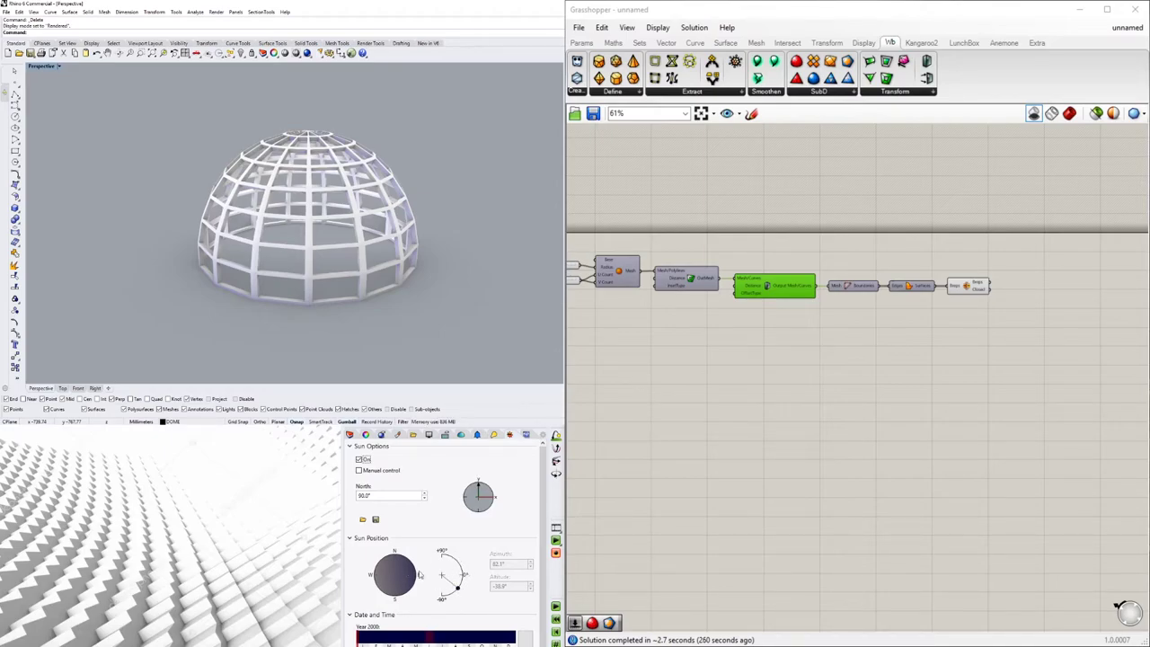
pyautogui.click(359, 469)
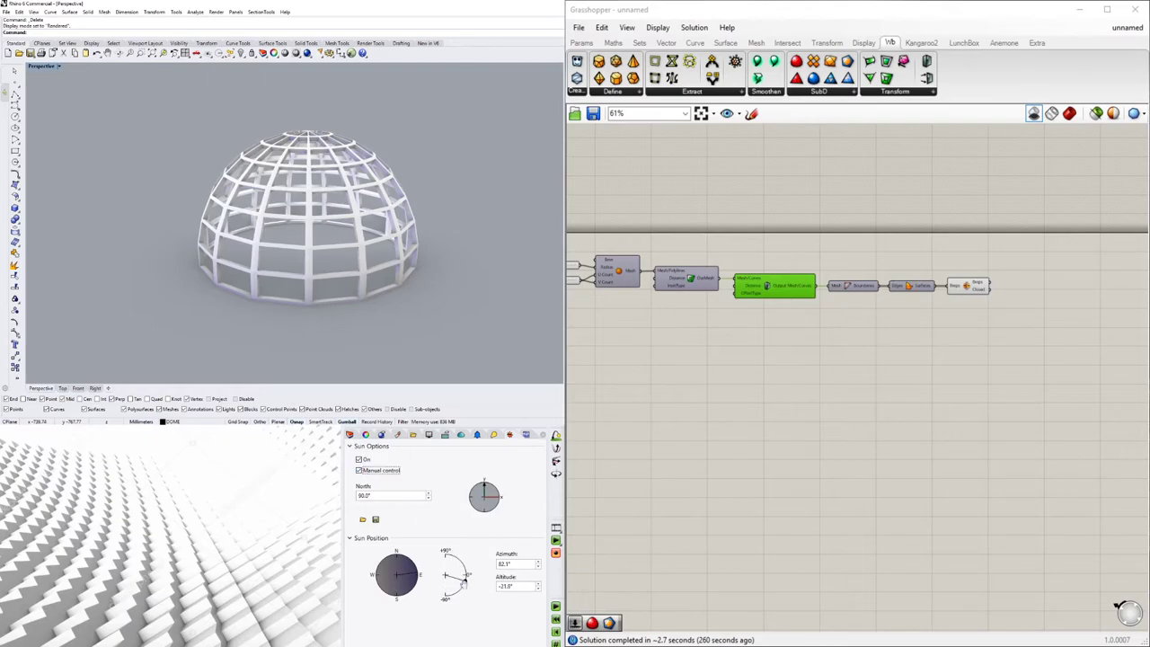
pyautogui.moveTo(463, 582); pyautogui.dragTo(459, 550)
pyautogui.moveTo(352, 163)
pyautogui.mouseDown(button='right')
pyautogui.moveTo(340, 229)
pyautogui.moveTo(346, 161)
pyautogui.mouseUp(button='right')
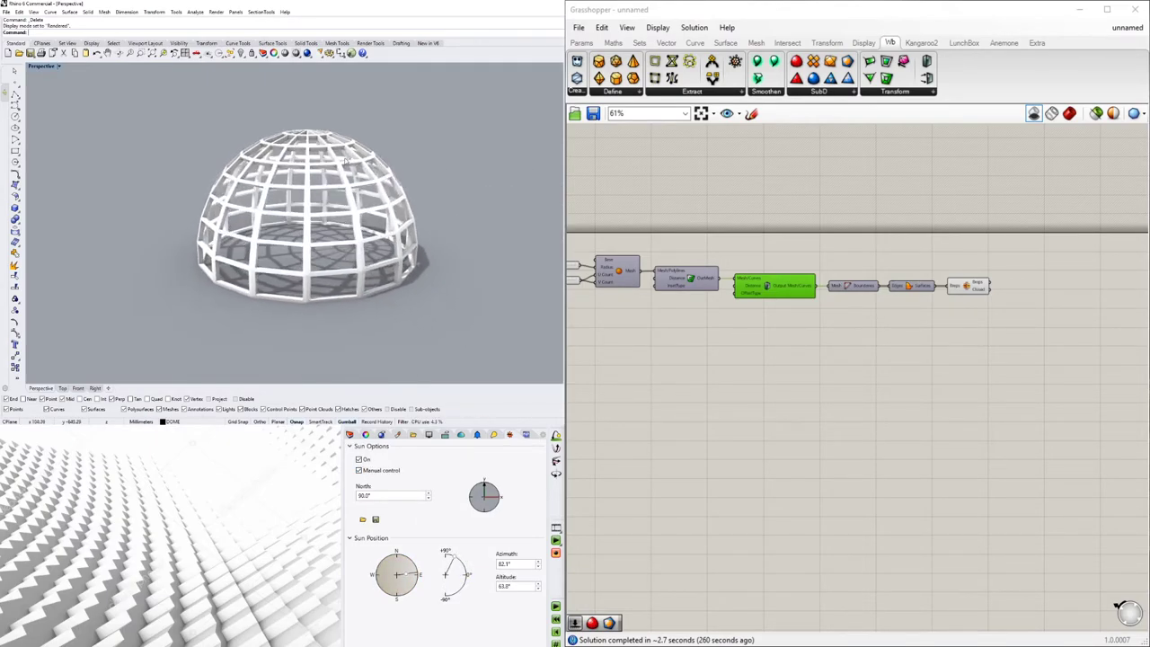
pyautogui.moveTo(358, 204); pyautogui.dragTo(395, 209, button='right')
pyautogui.scroll(2, 417, 216)
# Step: Show the layer list and run Purge to remove the unused layers and materials from the file
pyautogui.click(350, 435)
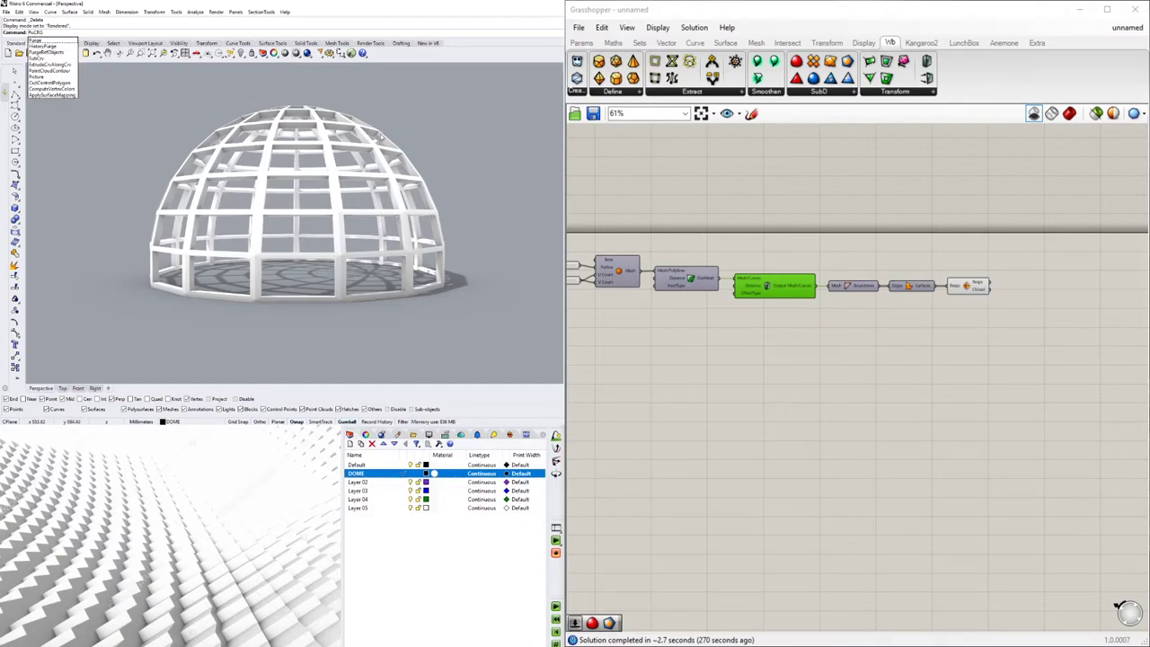
pyautogui.press('BackSpace')
pyautogui.write('Purg')
pyautogui.press('Return')
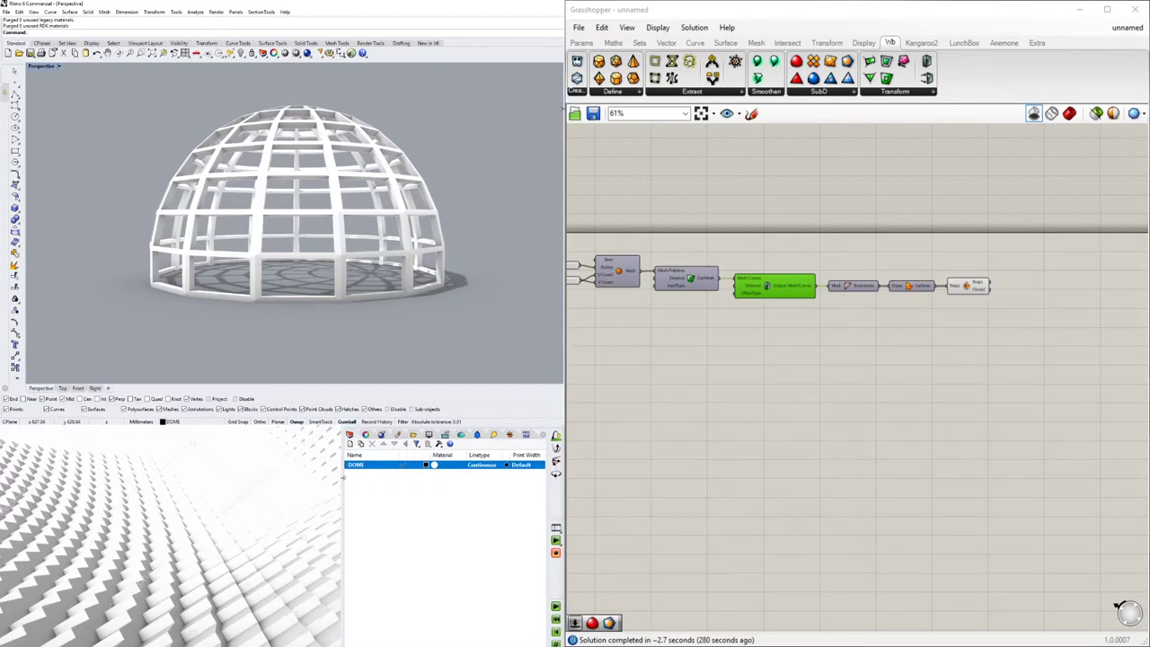
# Step: Assign a Plastic material with a dark grey colour to the DOME layer
pyautogui.click(435, 465)
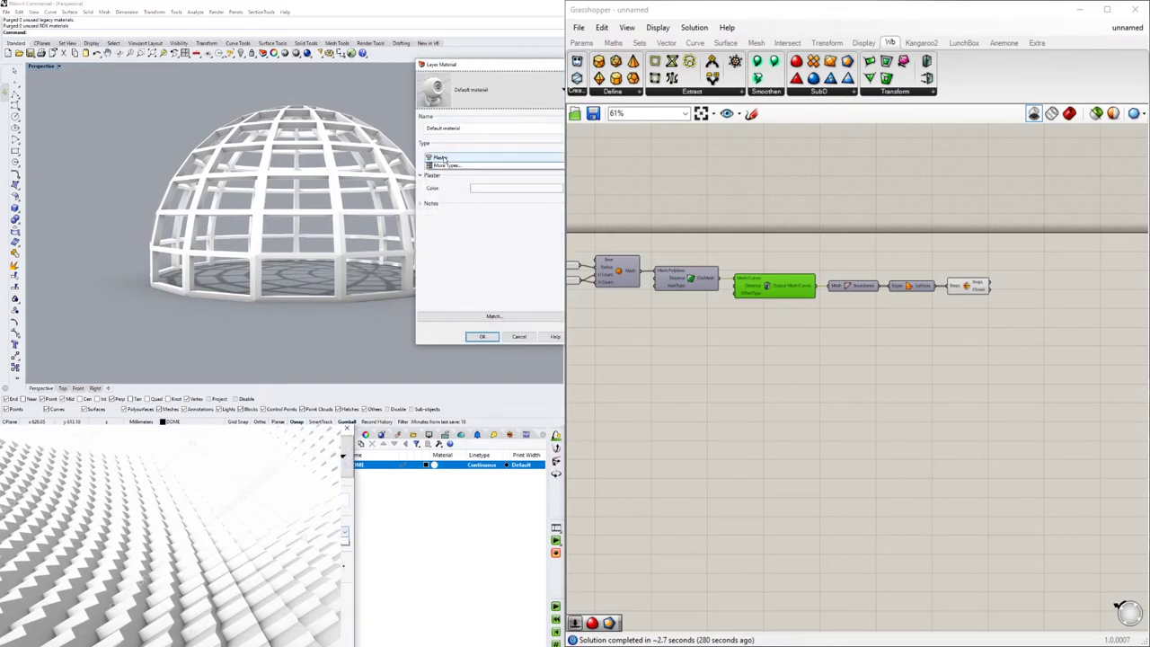
pyautogui.click(449, 159)
pyautogui.click(441, 217)
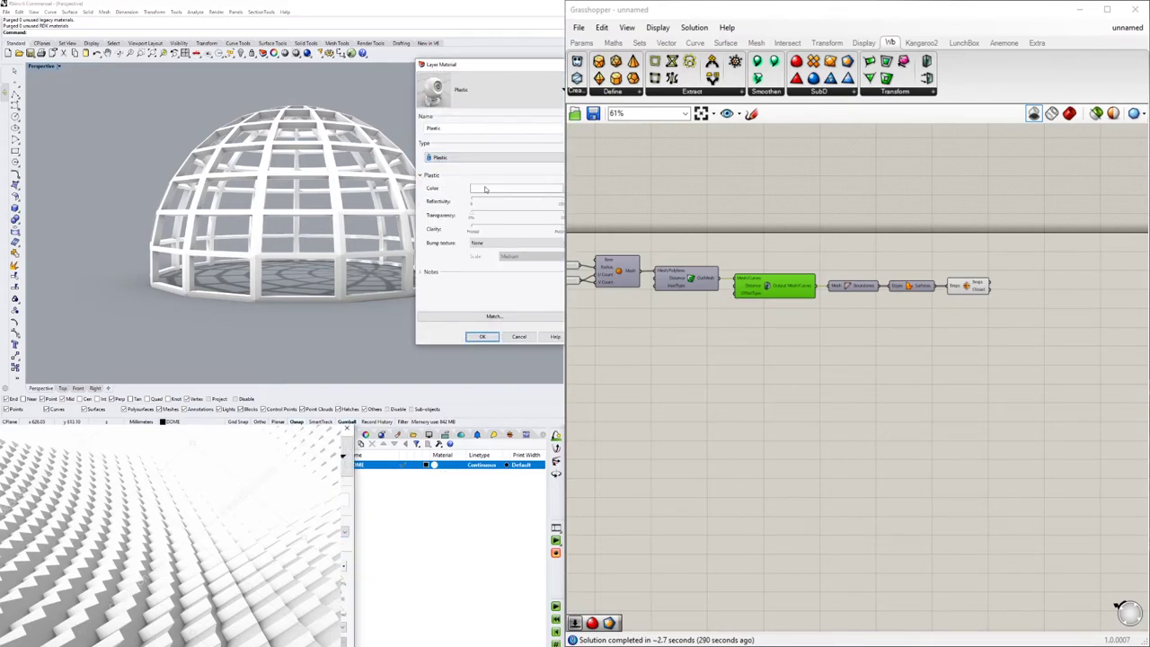
pyautogui.click(486, 189)
pyautogui.moveTo(351, 573)
pyautogui.mouseDown()
pyautogui.moveTo(365, 624)
pyautogui.moveTo(344, 624)
pyautogui.mouseUp()
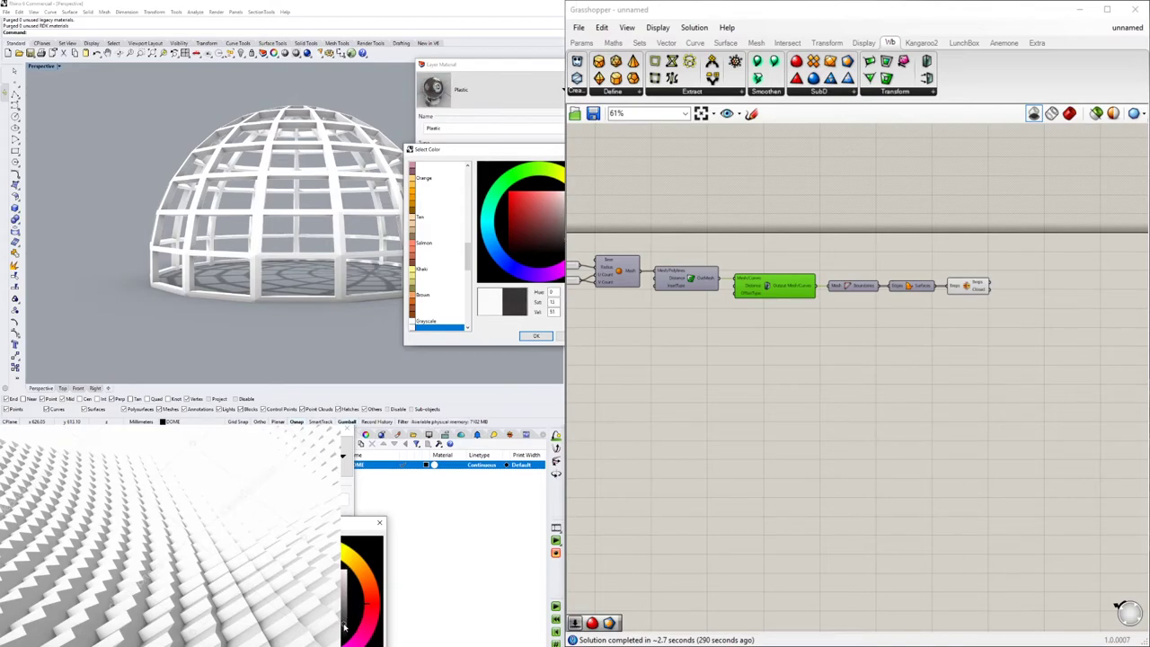
pyautogui.click(536, 336)
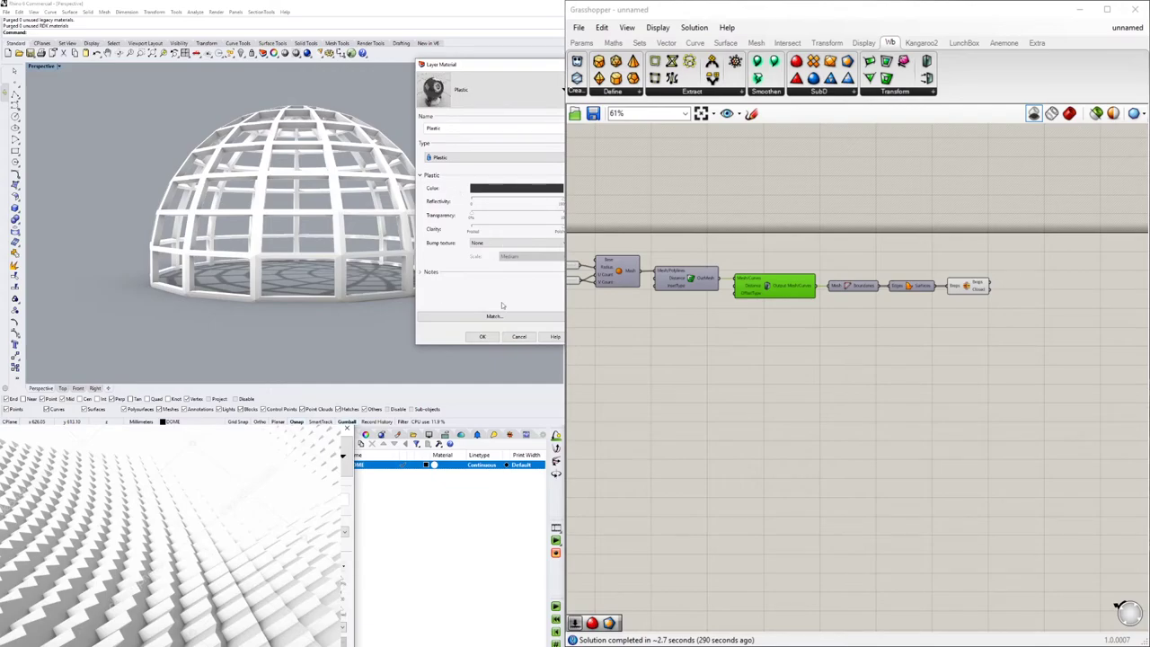
pyautogui.click(484, 338)
# Step: Zoom the perspective view to the selected dome, deselect it and inspect its dark rendered frame from different angles
pyautogui.moveTo(470, 186); pyautogui.dragTo(396, 197, button='right')
pyautogui.moveTo(55, 102); pyautogui.dragTo(467, 324)
pyautogui.hotkey('ctrl', 'shift', 'e')
pyautogui.press('Escape')
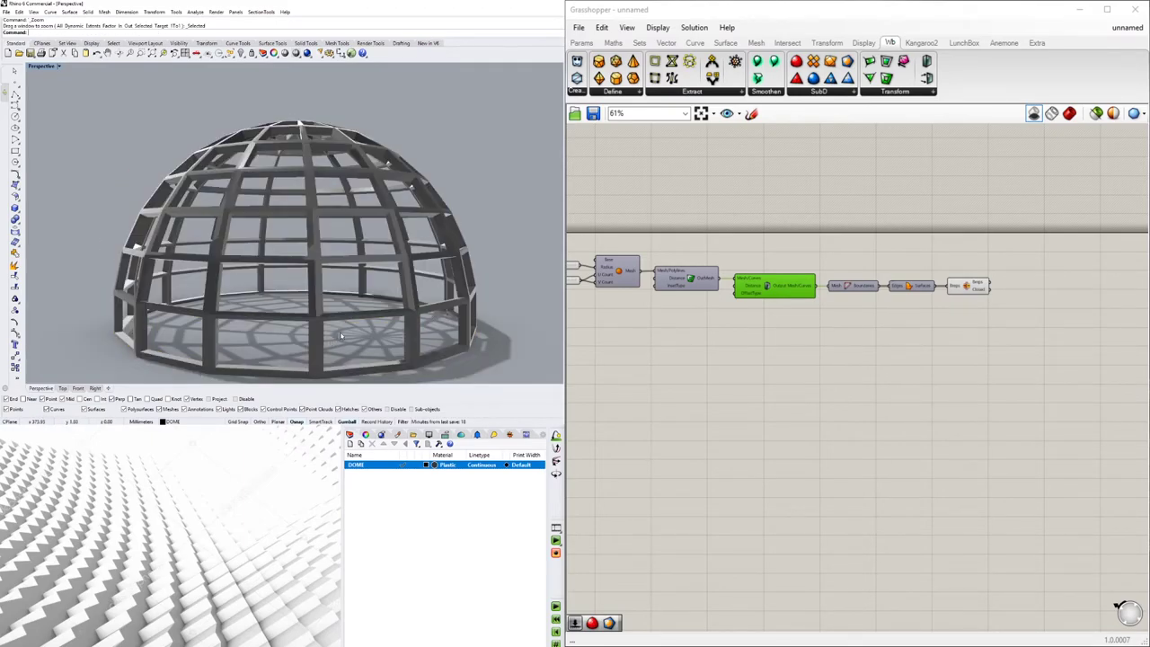
pyautogui.moveTo(360, 311); pyautogui.dragTo(290, 363, button='right')
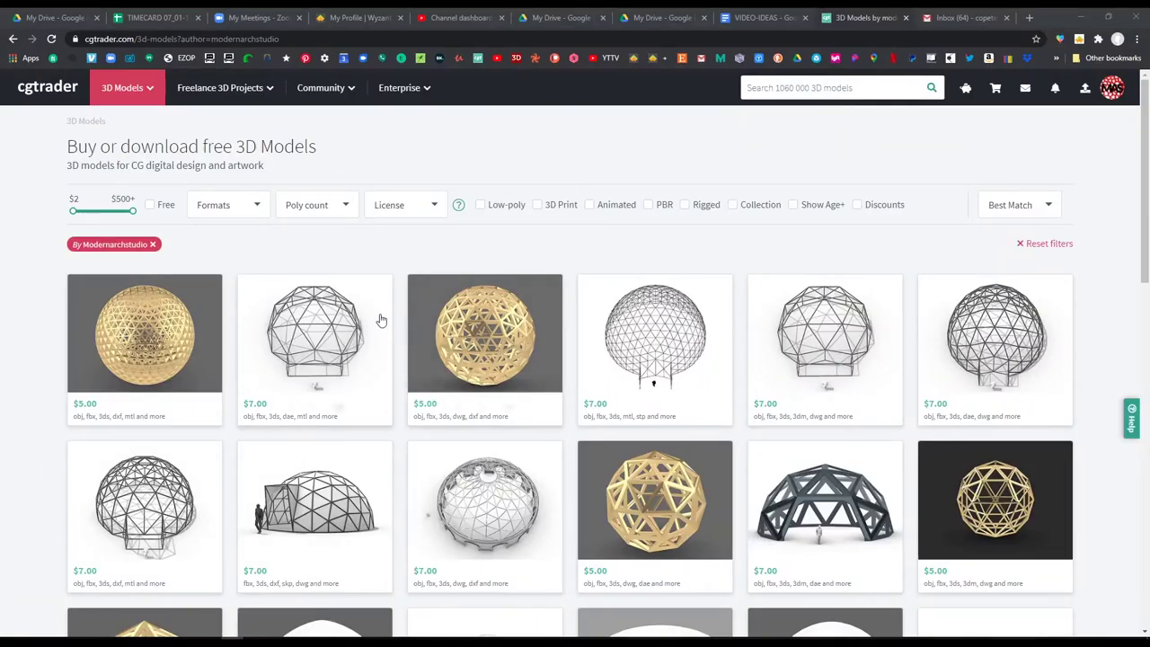
# Step: Browse Modernarchstudio's dome models on CGTrader, view the Geodesic Dome with Dynamic Perforations page and return to the listing
pyautogui.scroll(-3, 36, 165)
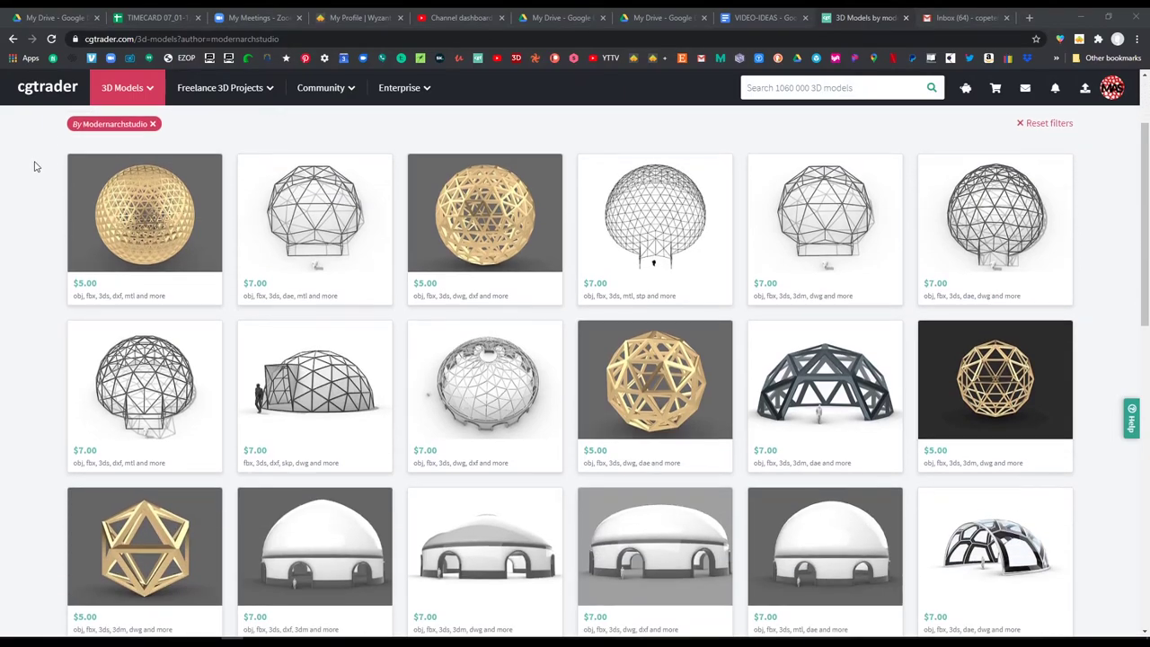
pyautogui.scroll(-4, 36, 165)
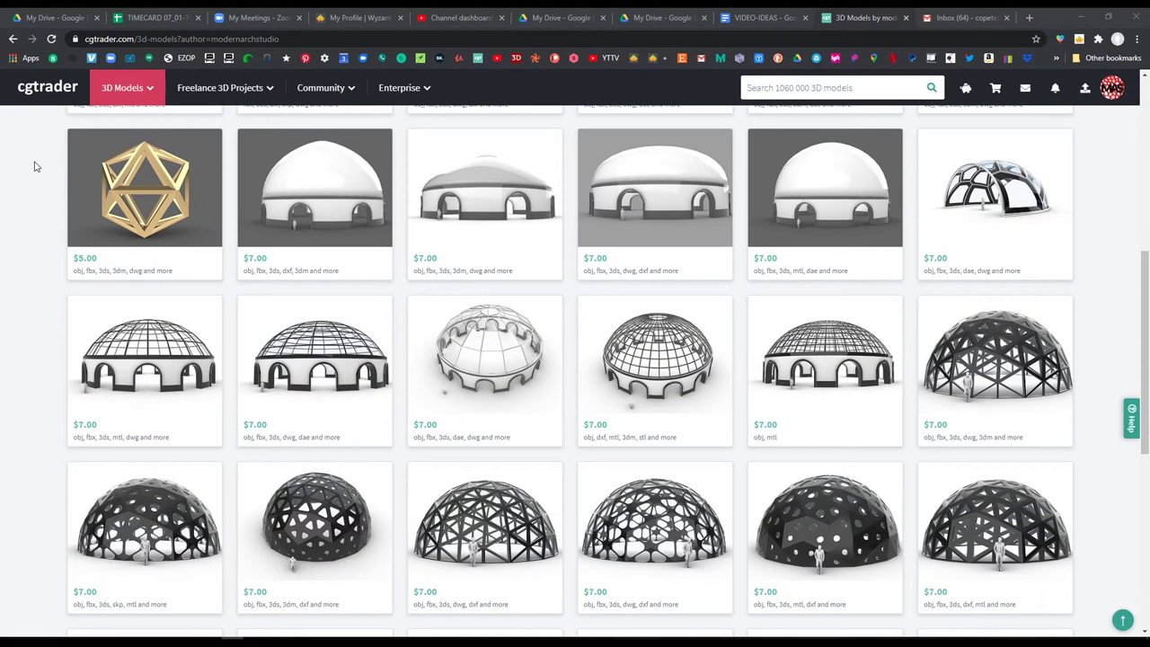
pyautogui.scroll(-1, 36, 166)
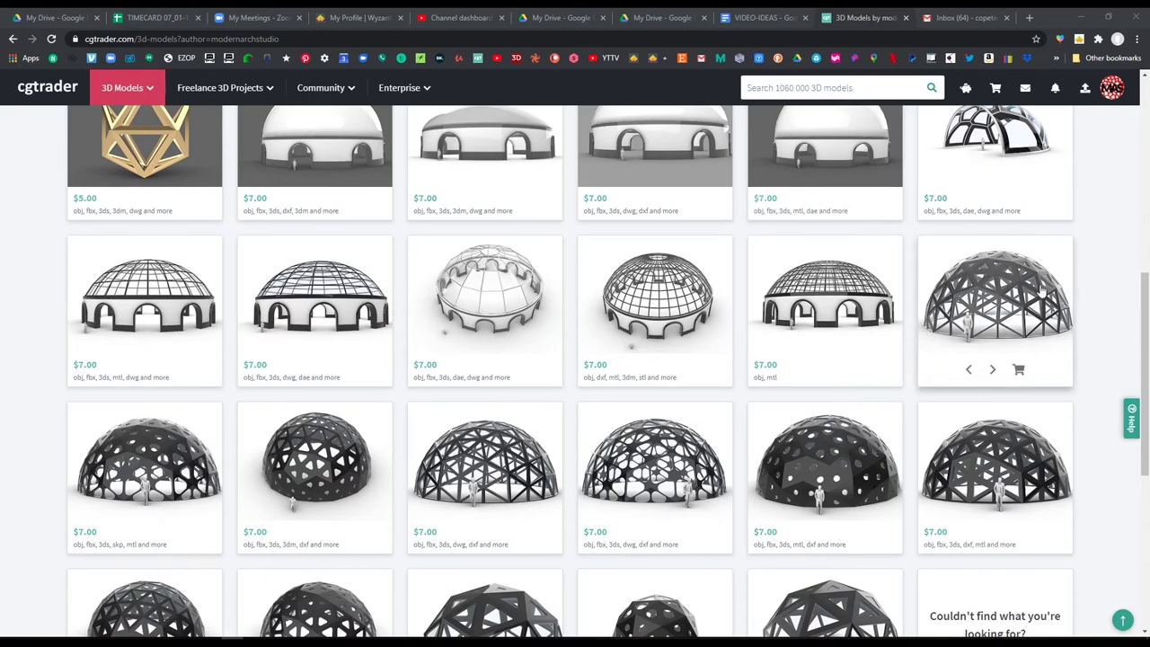
pyautogui.click(1041, 291)
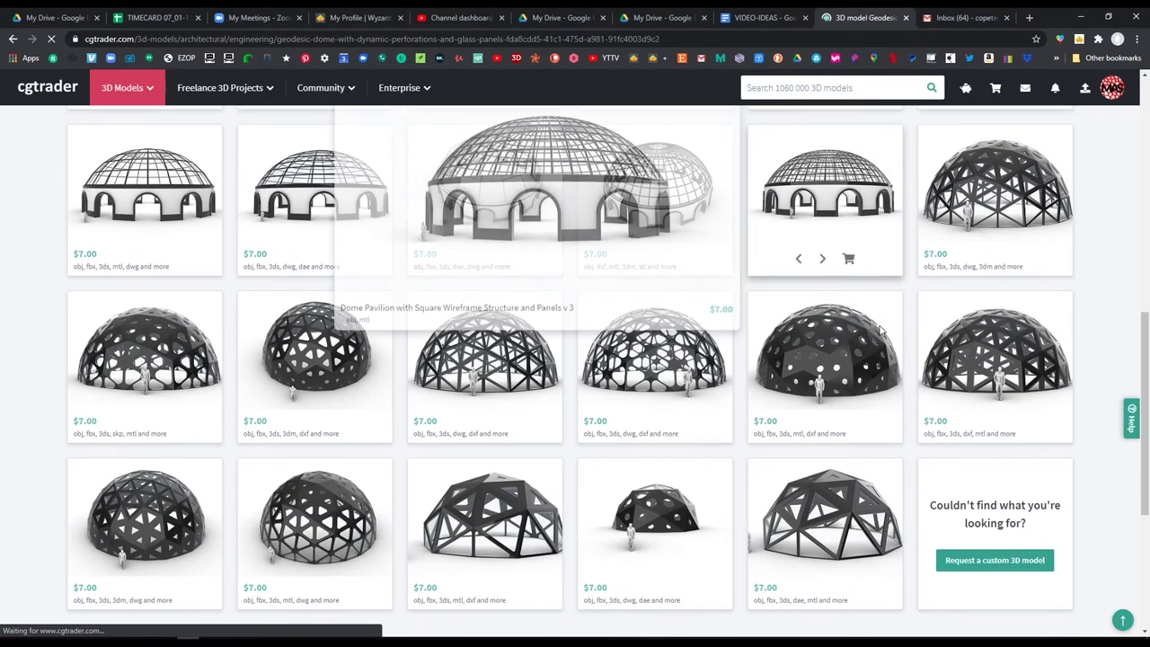
pyautogui.scroll(-2, 1093, 308)
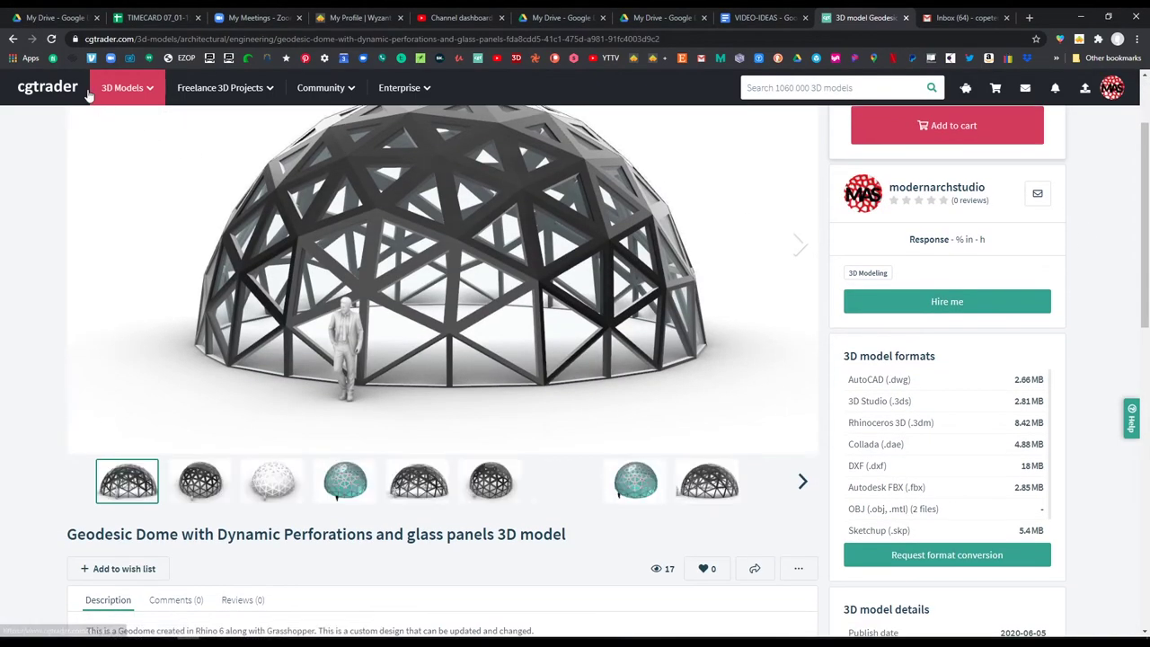
pyautogui.click(13, 40)
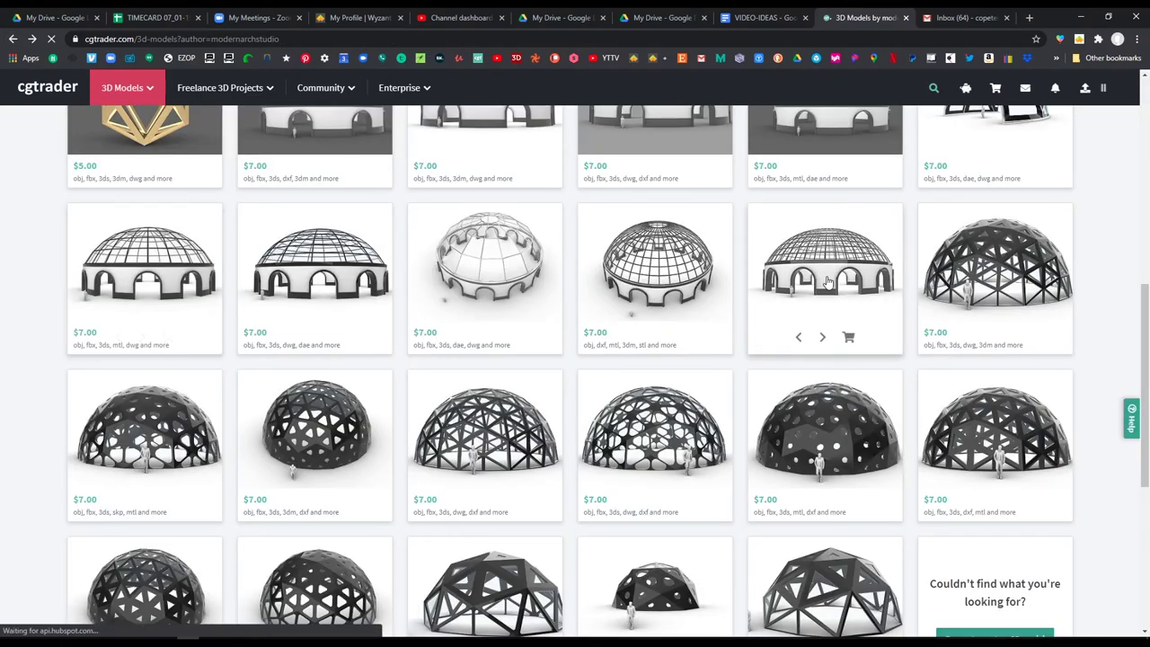
# Step: Browse the rest of the model listing and look through its page 2
pyautogui.scroll(-3, 1018, 282)
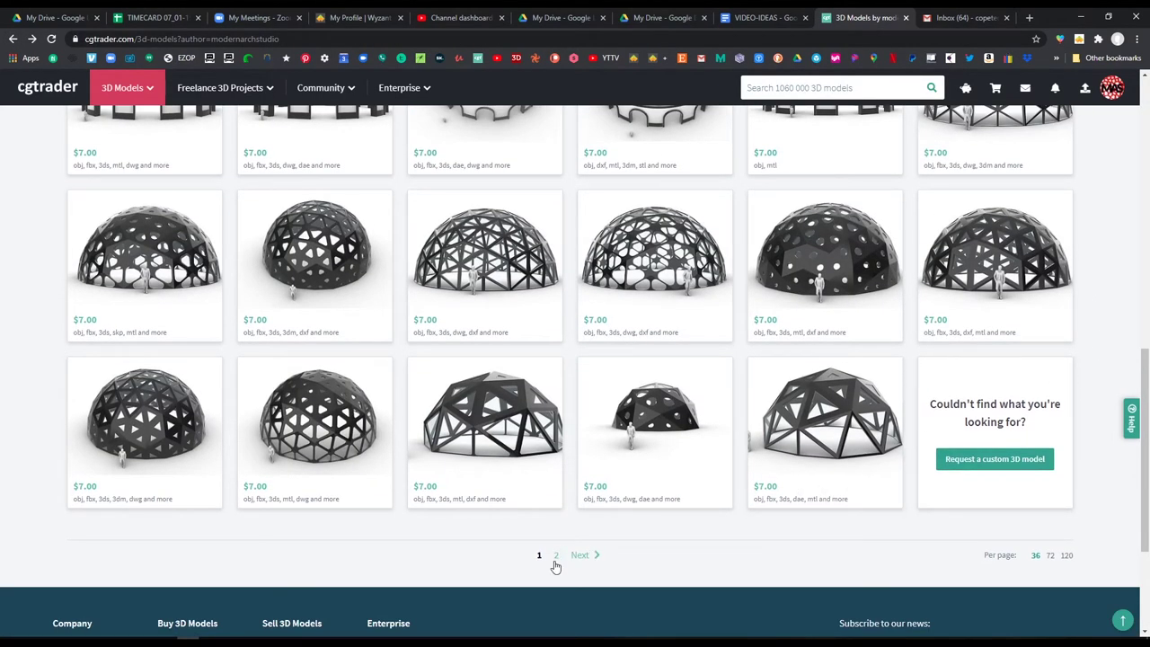
pyautogui.click(555, 557)
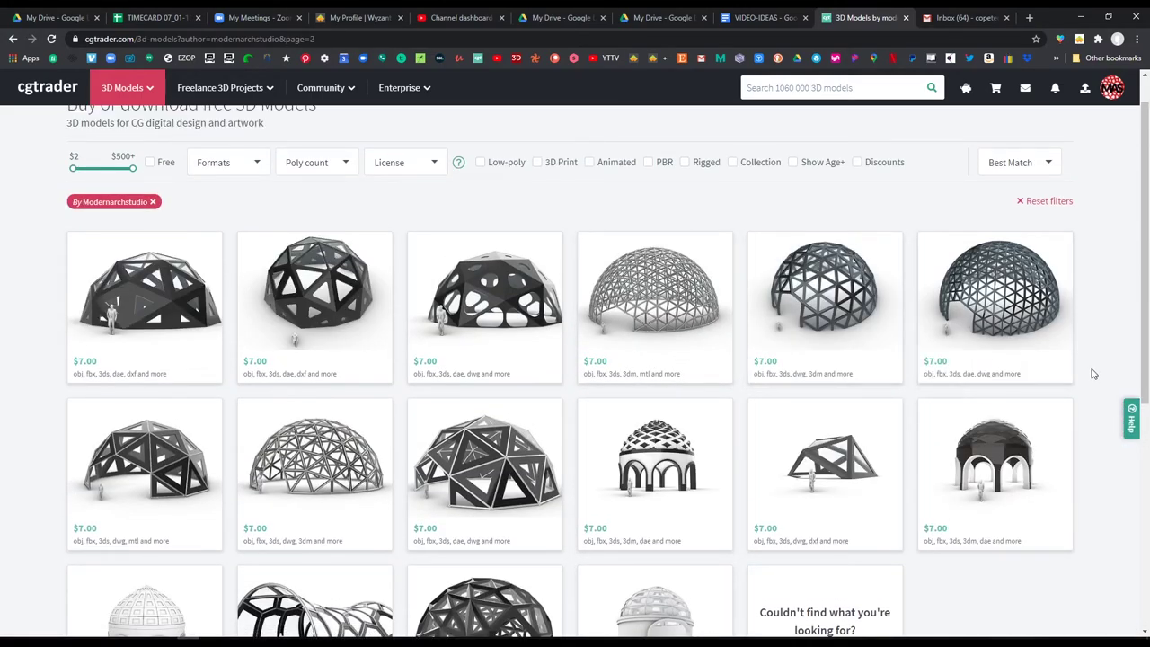
pyautogui.scroll(-2, 1093, 372)
pyautogui.scroll(-1, 1093, 372)
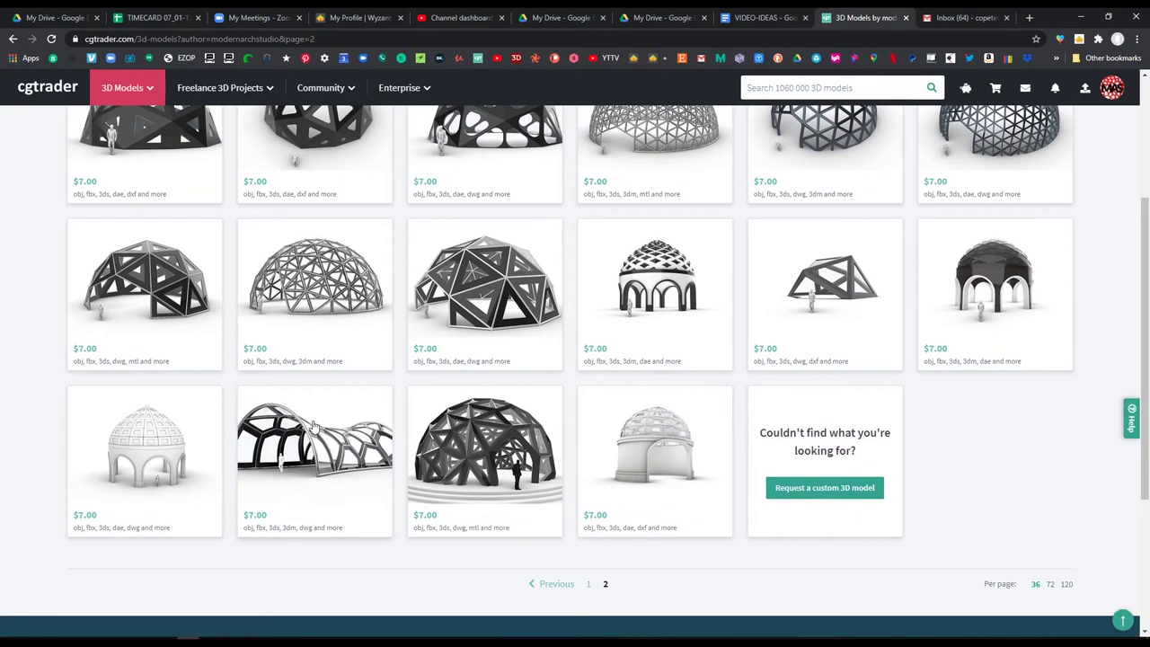
# Step: Open the Voronoi Pavilion Structure with Glass Panels v1 model and look through its preview images up to the eighth
pyautogui.click(685, 441)
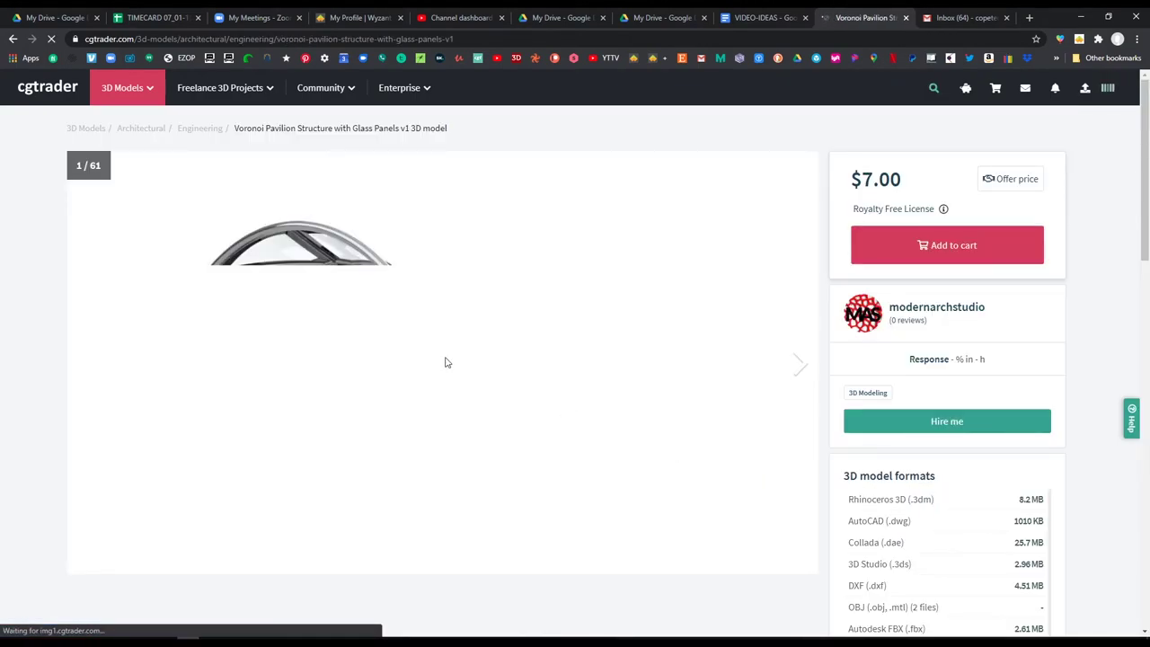
pyautogui.scroll(-1, 674, 362)
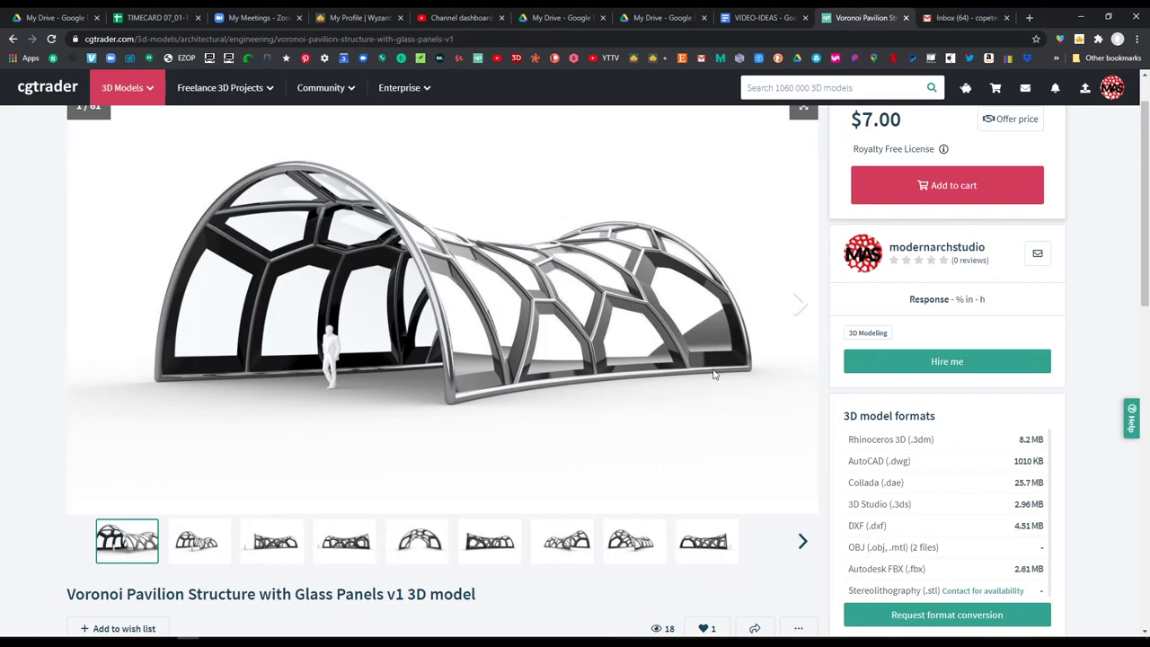
pyautogui.click(798, 305)
pyautogui.click(799, 305)
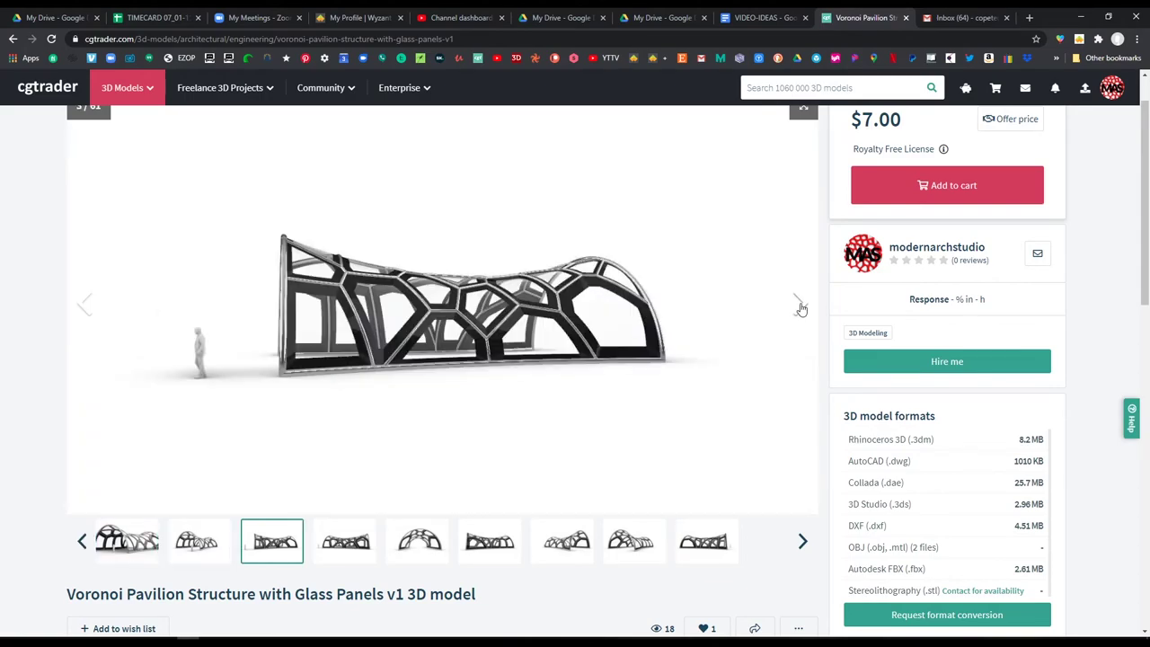
pyautogui.click(798, 306)
pyautogui.click(799, 305)
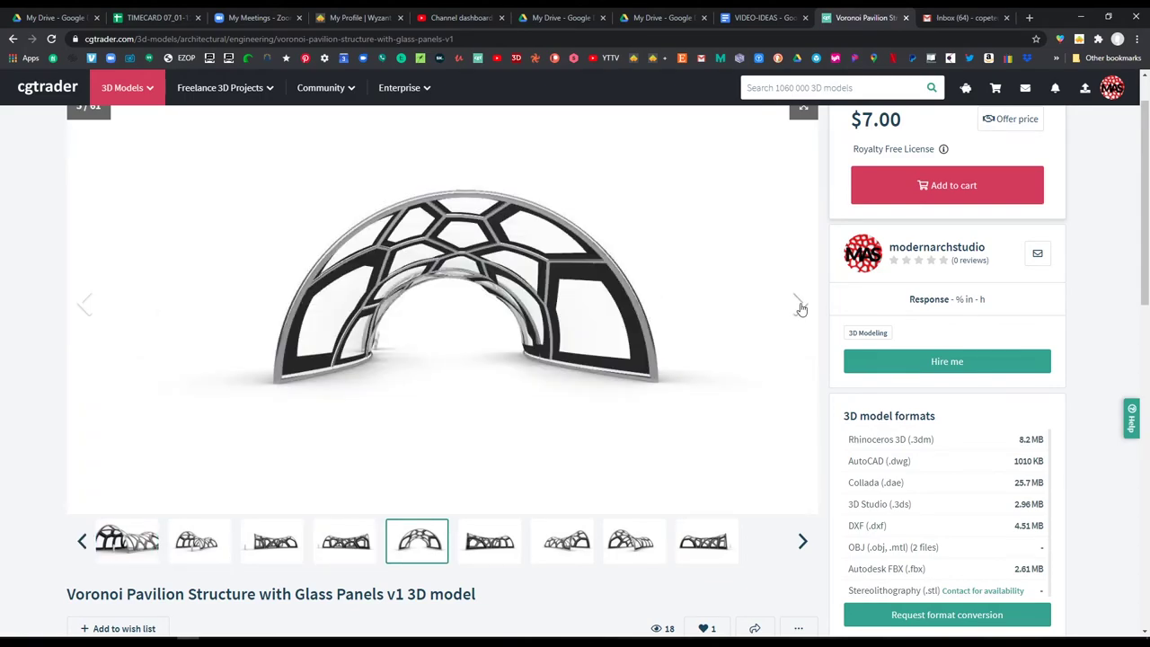
pyautogui.click(799, 305)
pyautogui.click(799, 306)
pyautogui.click(799, 306)
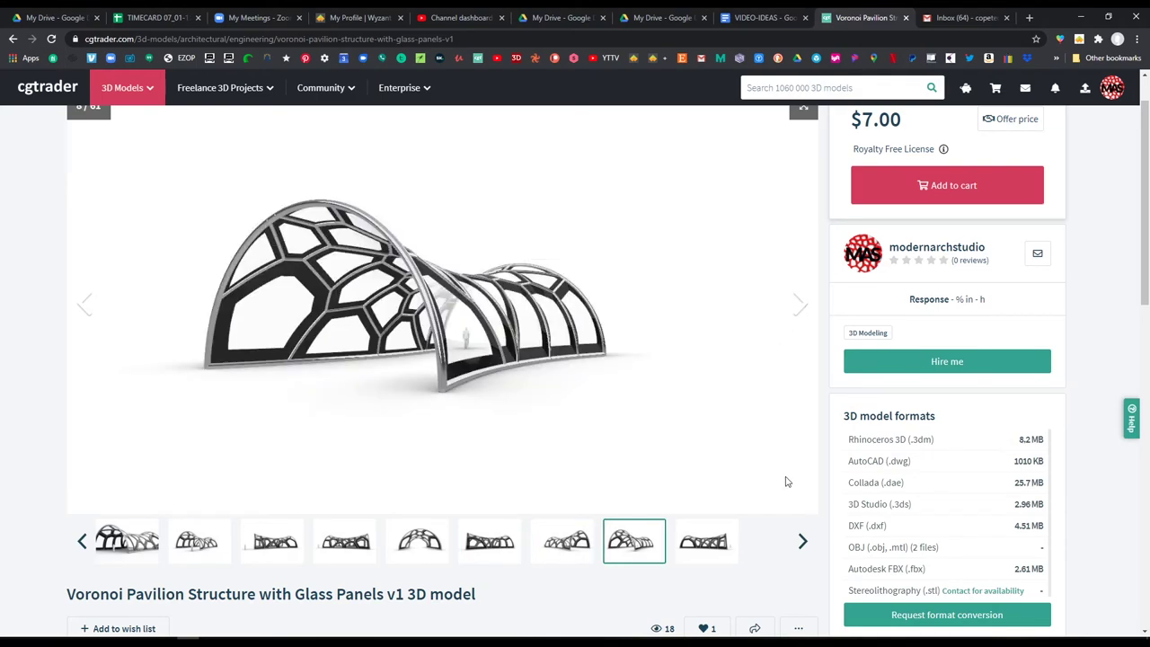
# Step: Switch back from the browser to Rhino and view the whole rendered dome from slightly farther away
pyautogui.click(1081, 17)
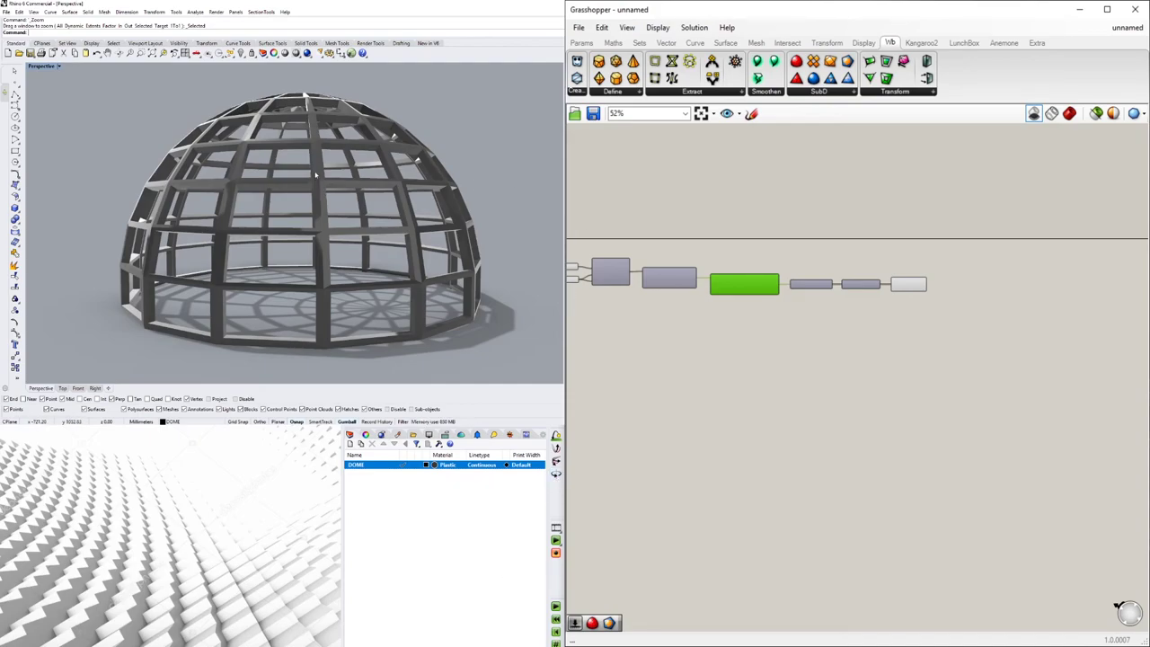
pyautogui.scroll(-2, 315, 177)
pyautogui.moveTo(316, 177)
pyautogui.mouseDown(button='right')
pyautogui.moveTo(311, 193)
pyautogui.moveTo(305, 182)
pyautogui.mouseUp(button='right')
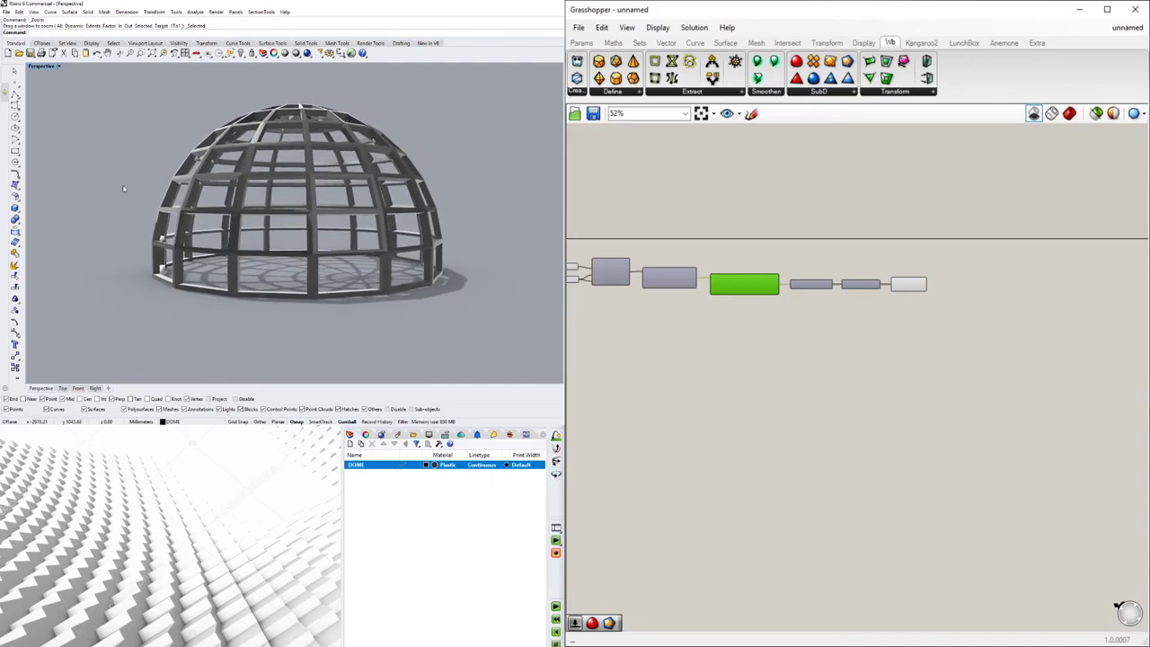